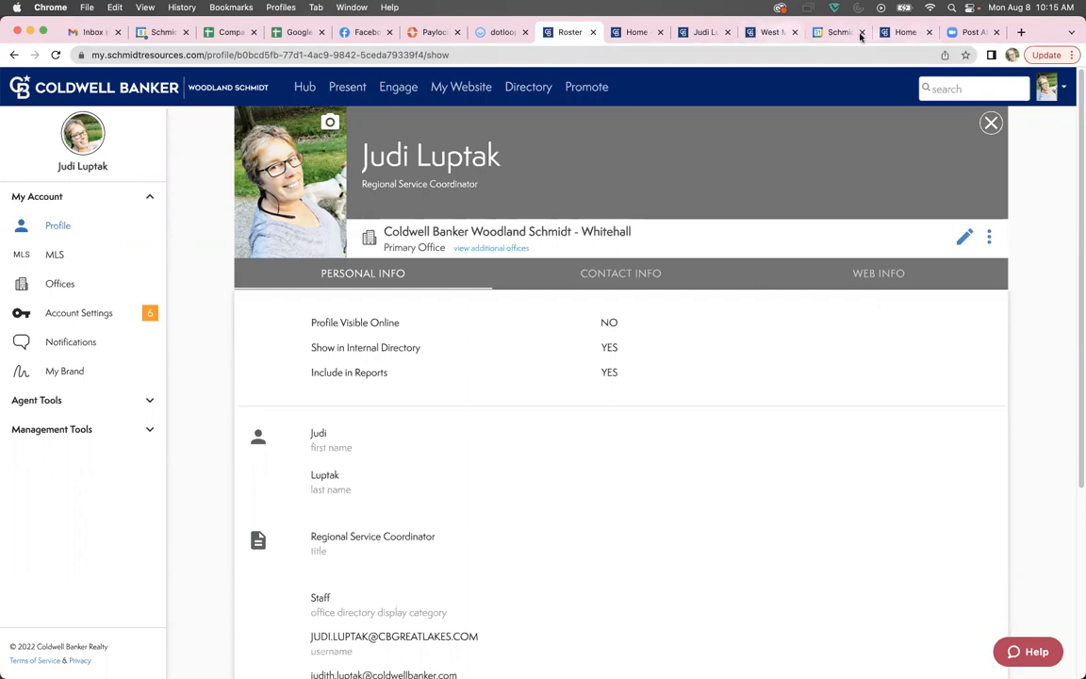
Step: Examine the agent website's homepage, including the current and sold listings and the Big Rapids listings sections
click(701, 34)
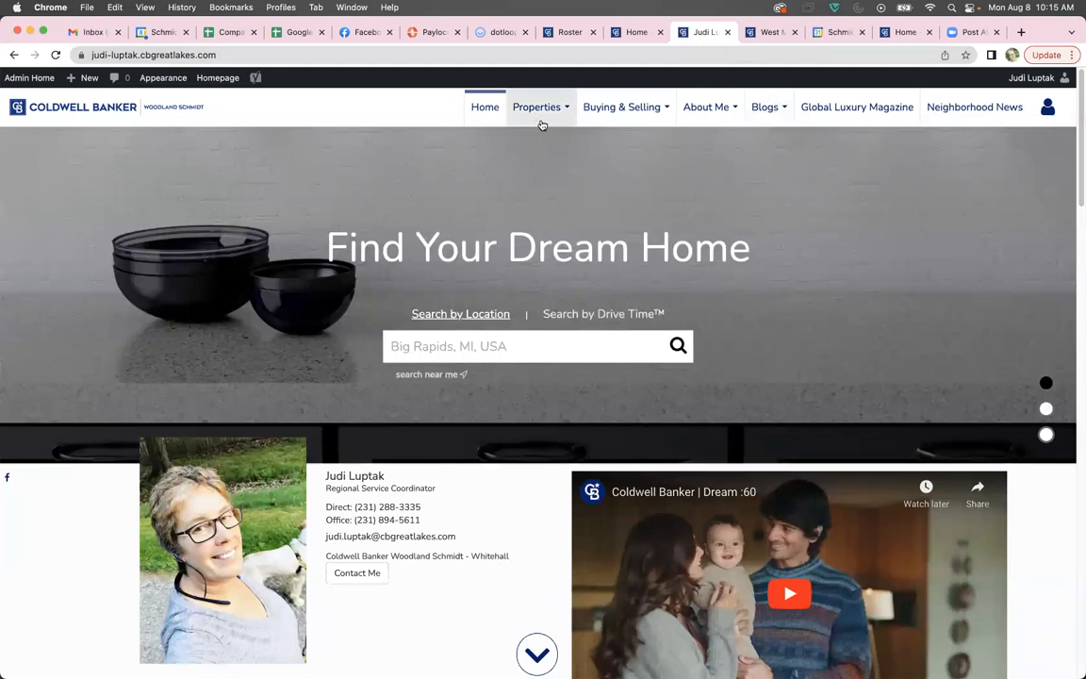
mouse_move(541, 123)
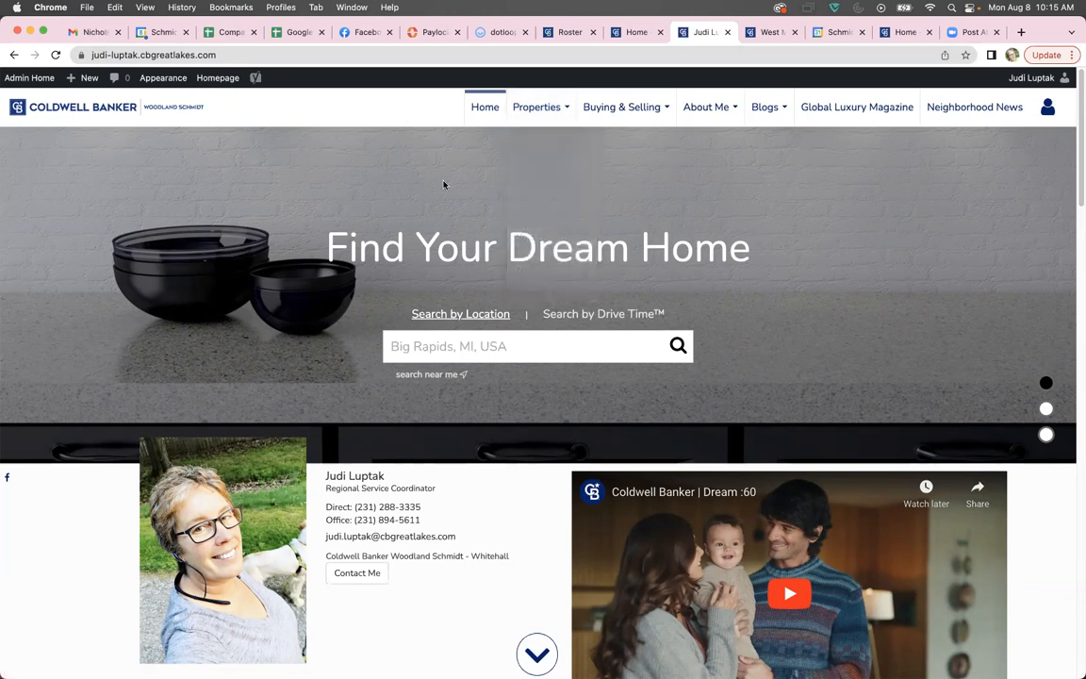
scroll(488, 413, down, 6)
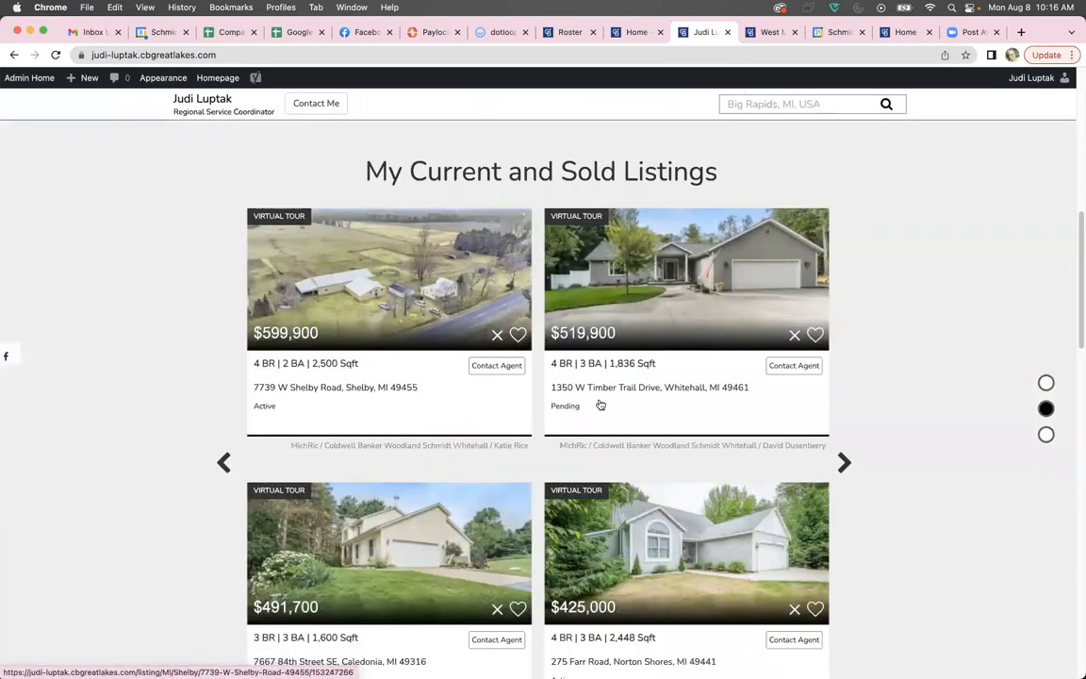
scroll(643, 434, down, 4)
scroll(565, 490, down, 1)
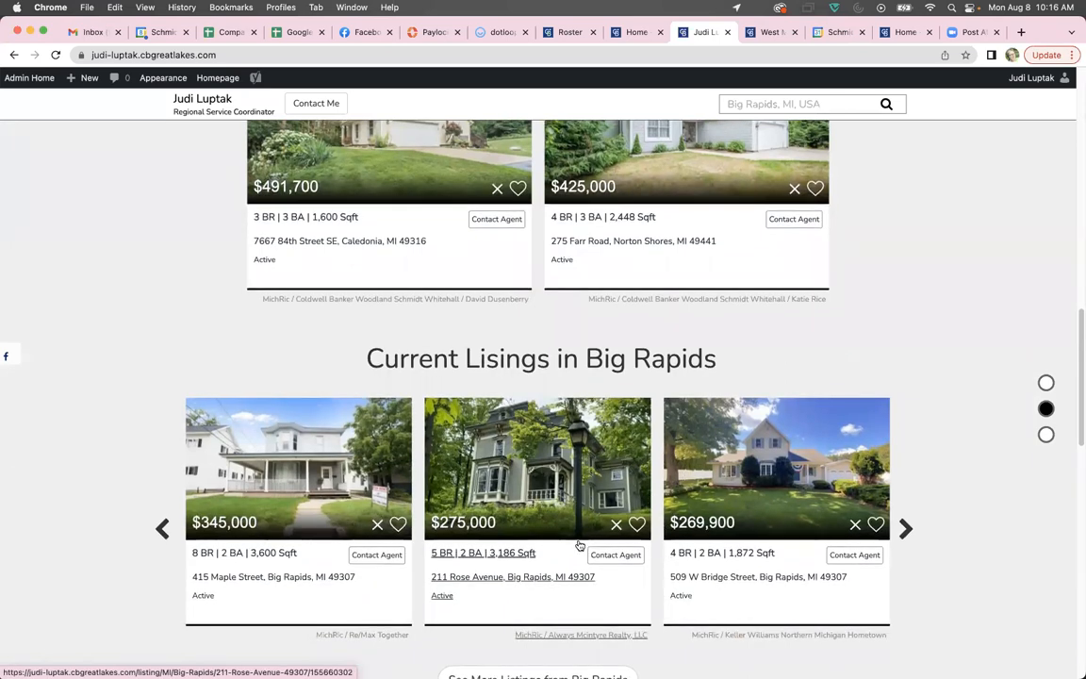
scroll(579, 541, down, 5)
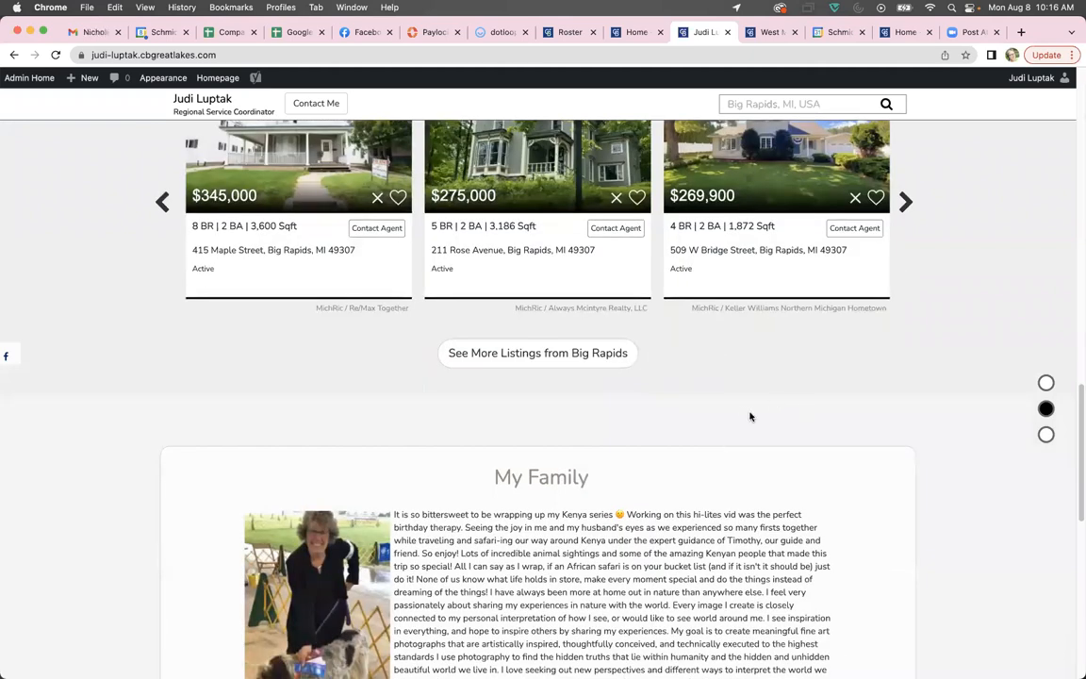
scroll(748, 383, up, 3)
scroll(754, 388, up, 1)
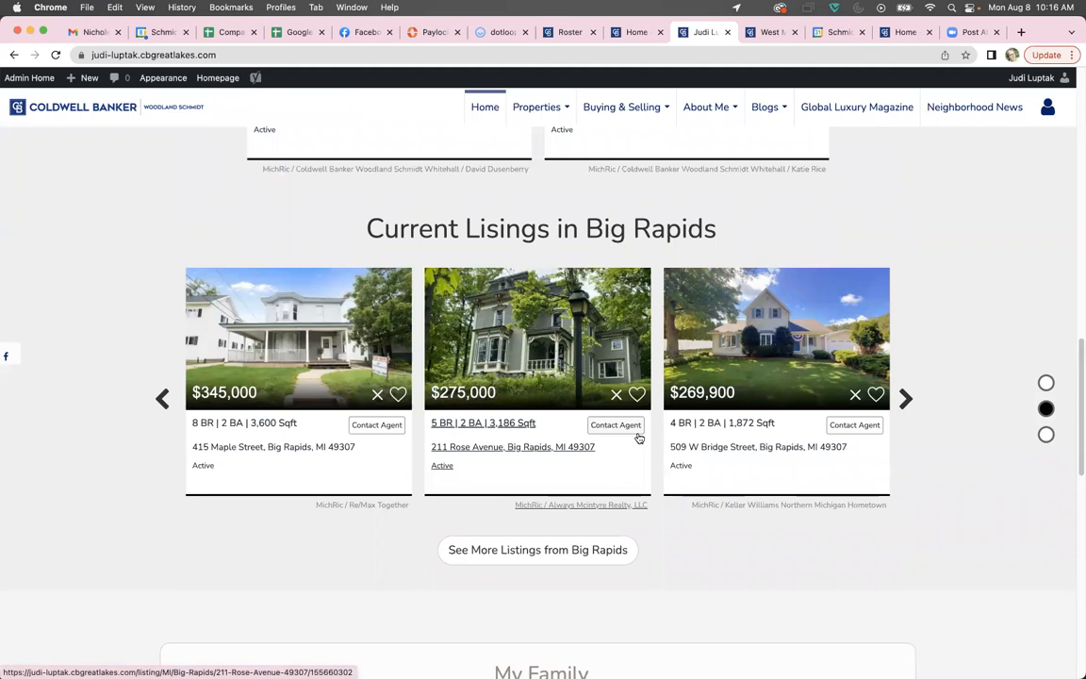
scroll(638, 437, up, 10)
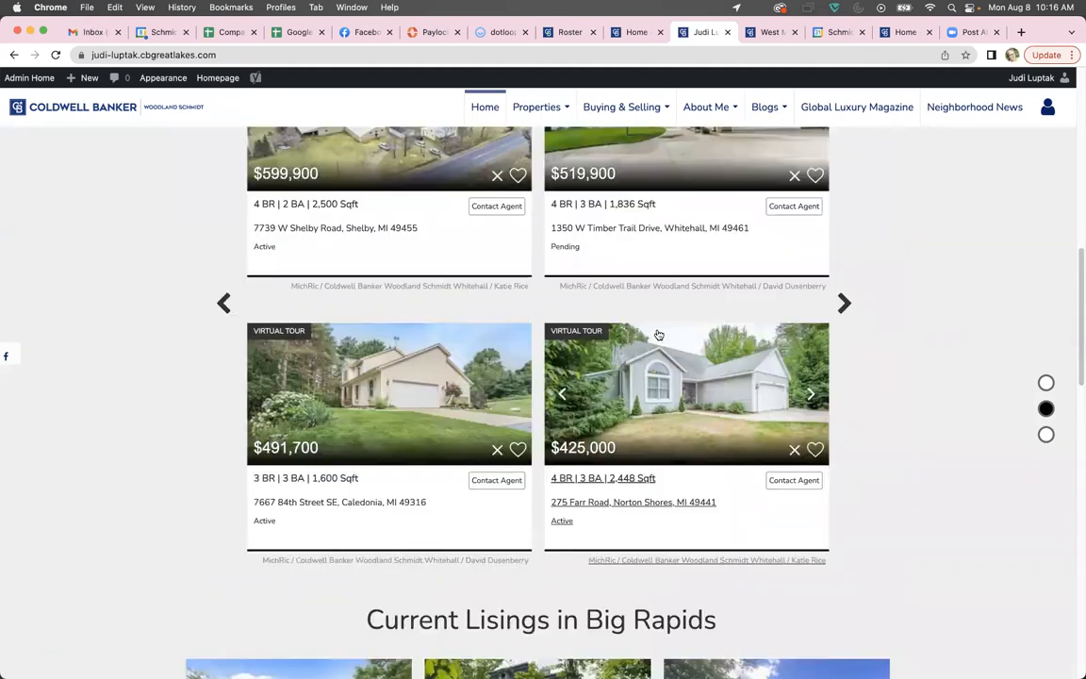
scroll(535, 257, up, 4)
scroll(535, 256, up, 3)
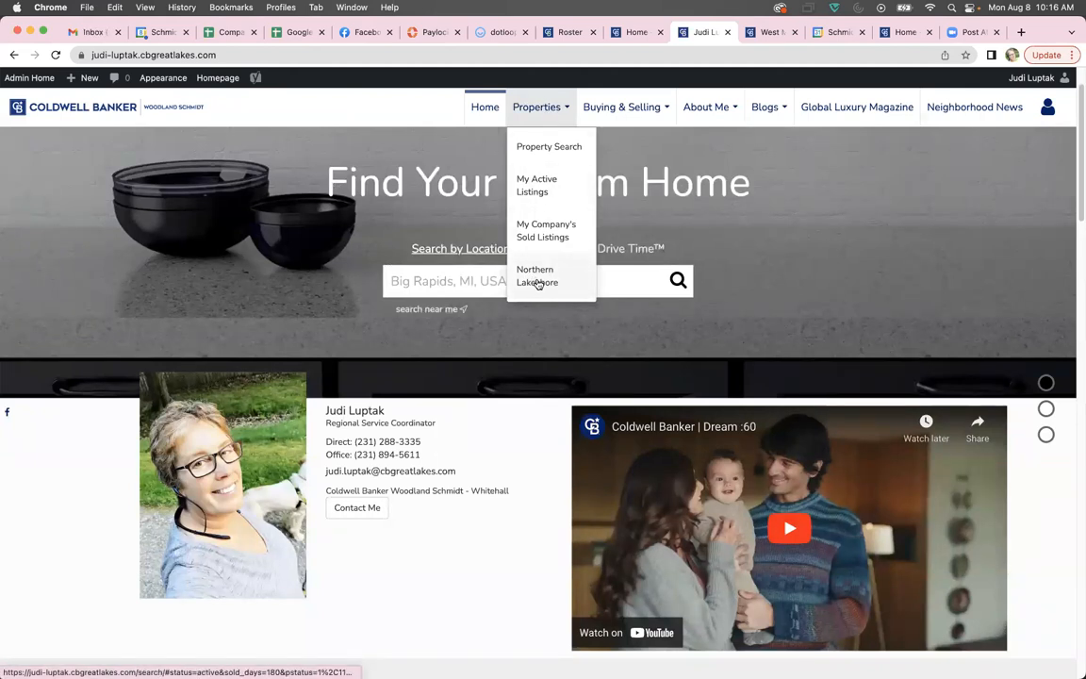
Step: Open the Northern Lakeshore custom property search and inspect its drawn boundary along the lakeshore on the map
click(537, 282)
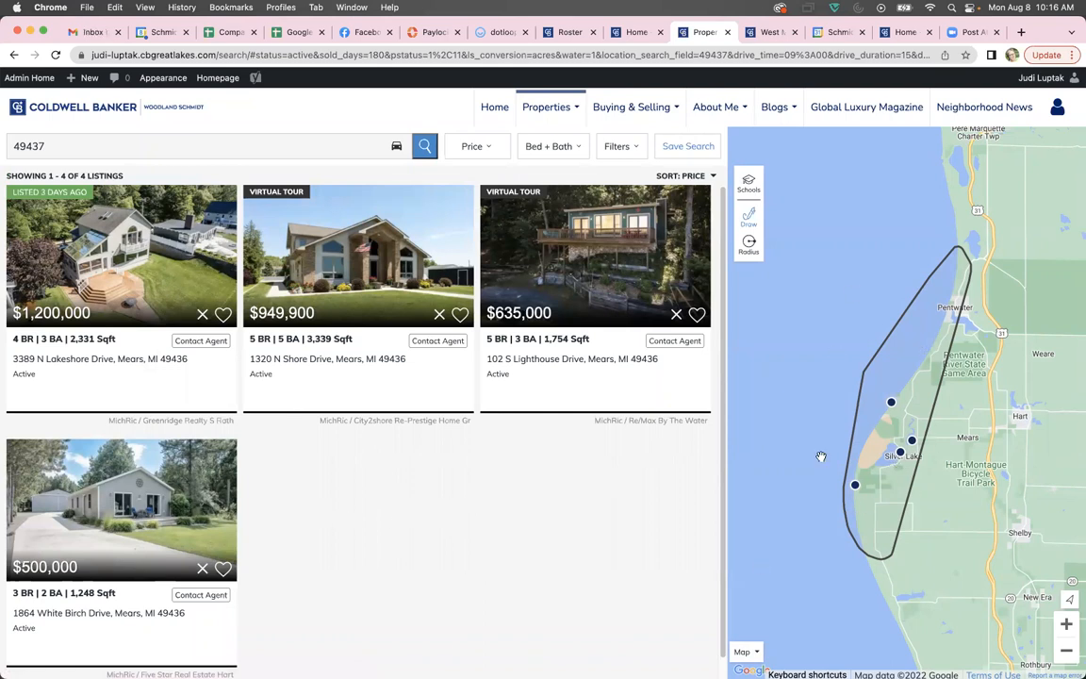
drag(965, 460, 947, 228)
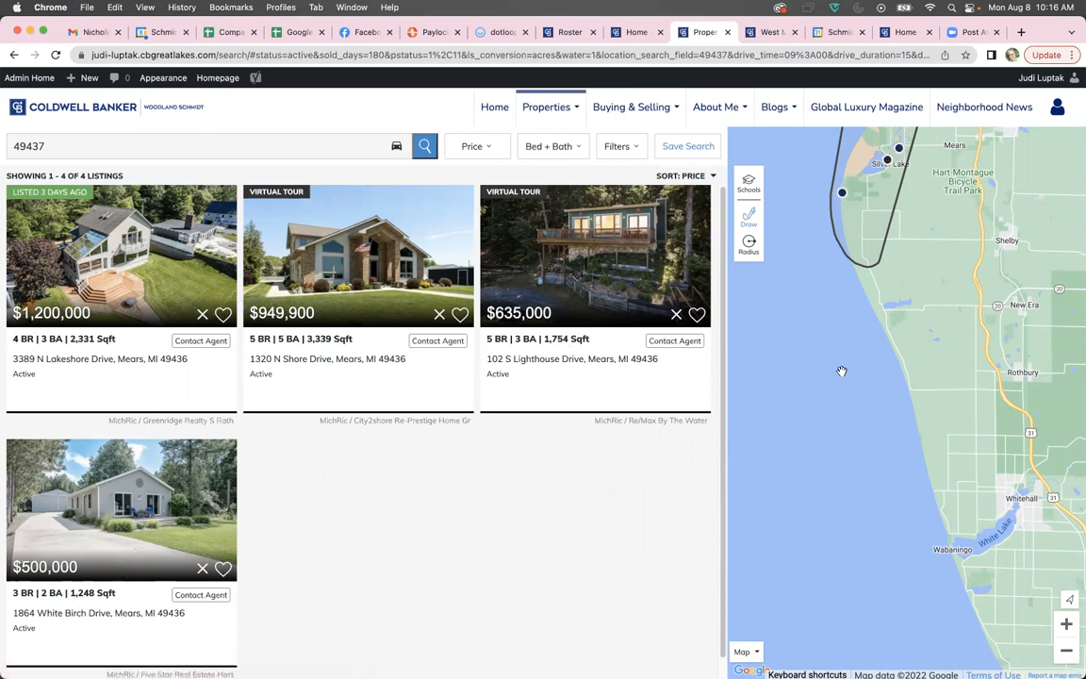
mouse_move(572, 114)
Step: Examine the West Michigan Golf Homes page and its listing groups for the American Dunes, Ravines and Macatawa neighborhoods
click(769, 33)
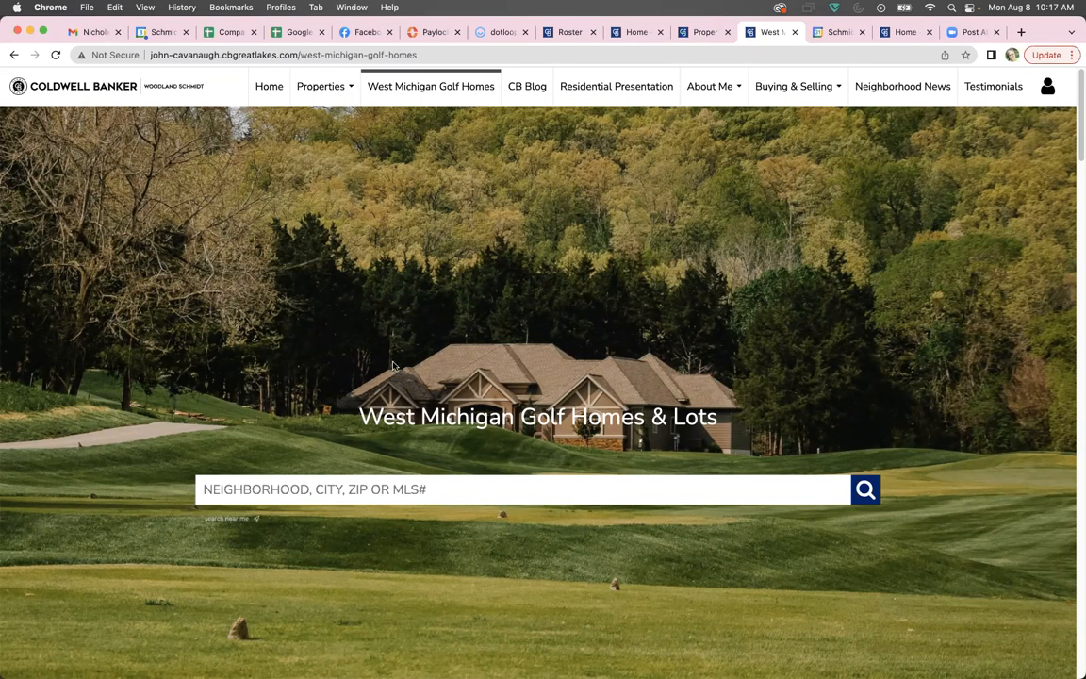
scroll(465, 460, down, 5)
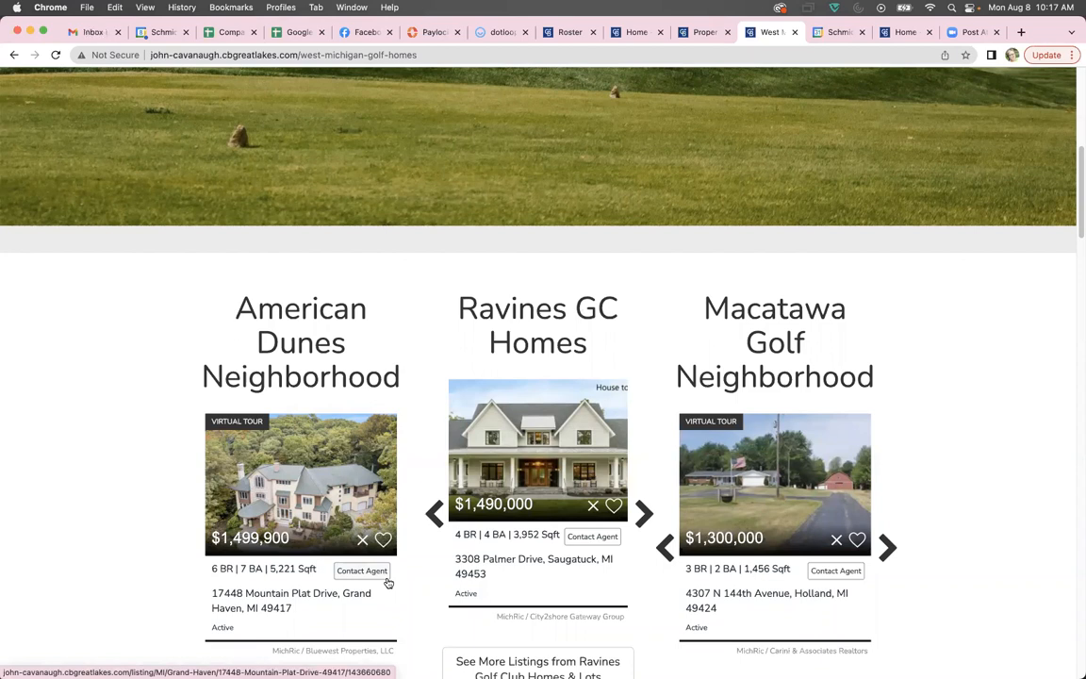
scroll(471, 556, down, 7)
scroll(562, 542, up, 3)
scroll(561, 542, up, 15)
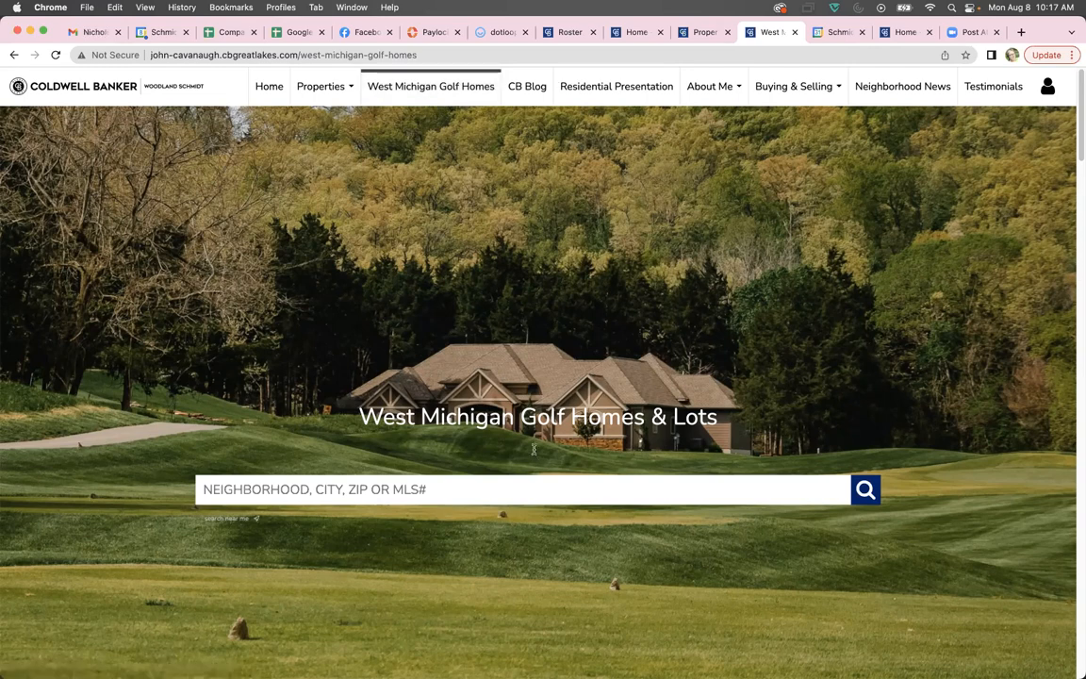
scroll(565, 442, down, 5)
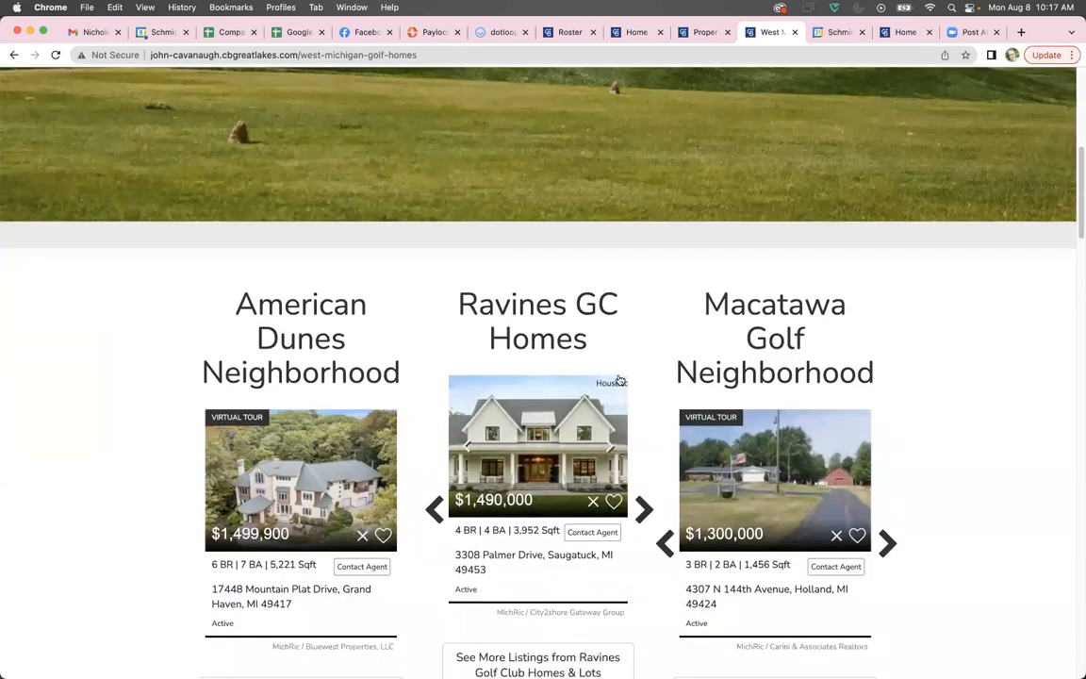
scroll(625, 383, up, 5)
scroll(688, 170, up, 1)
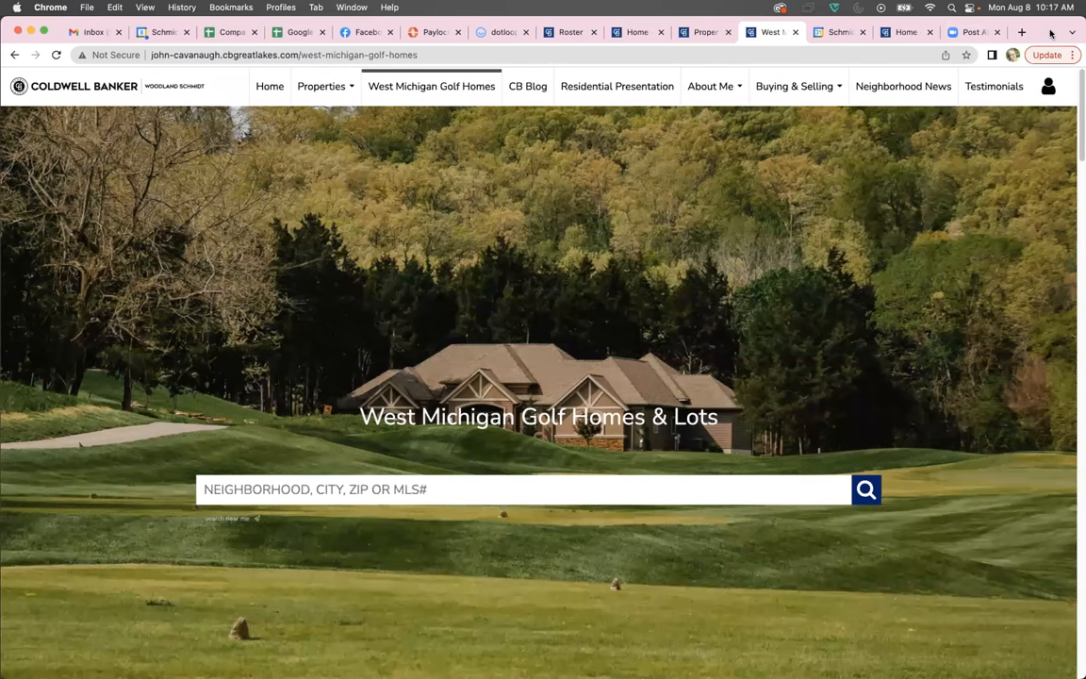
Step: Revisit the Northern Lakeshore search and the roster profile, and bring up the Agent Website Admin Tool
mouse_move(1036, 31)
mouse_down()
mouse_move(1036, 69)
mouse_move(1037, 36)
mouse_up()
click(700, 47)
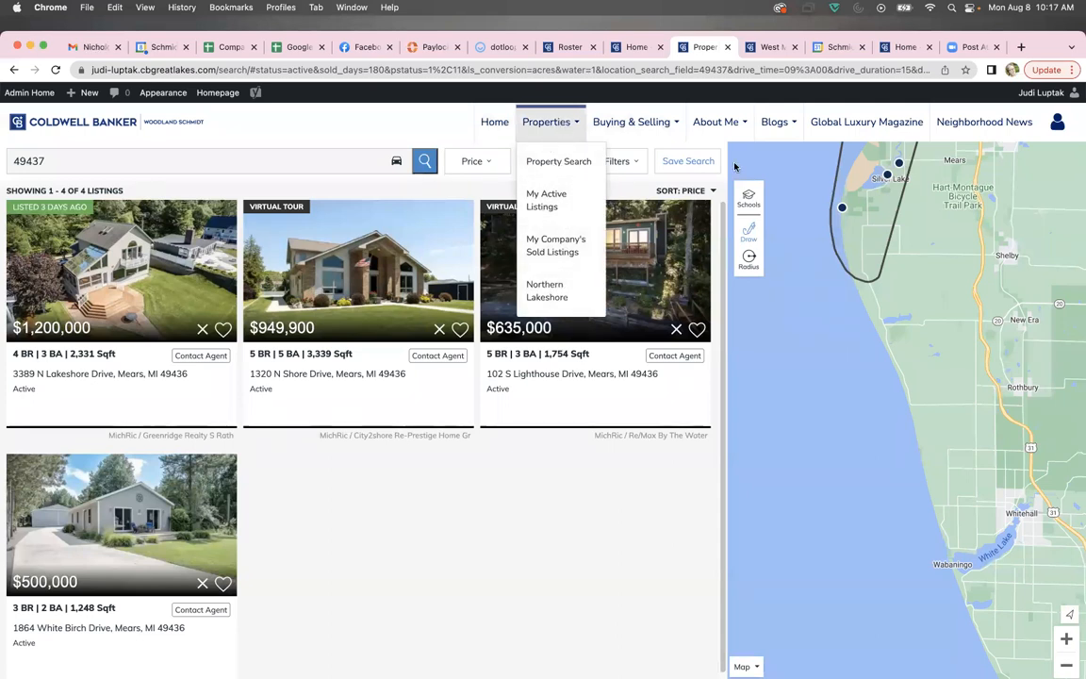
click(570, 46)
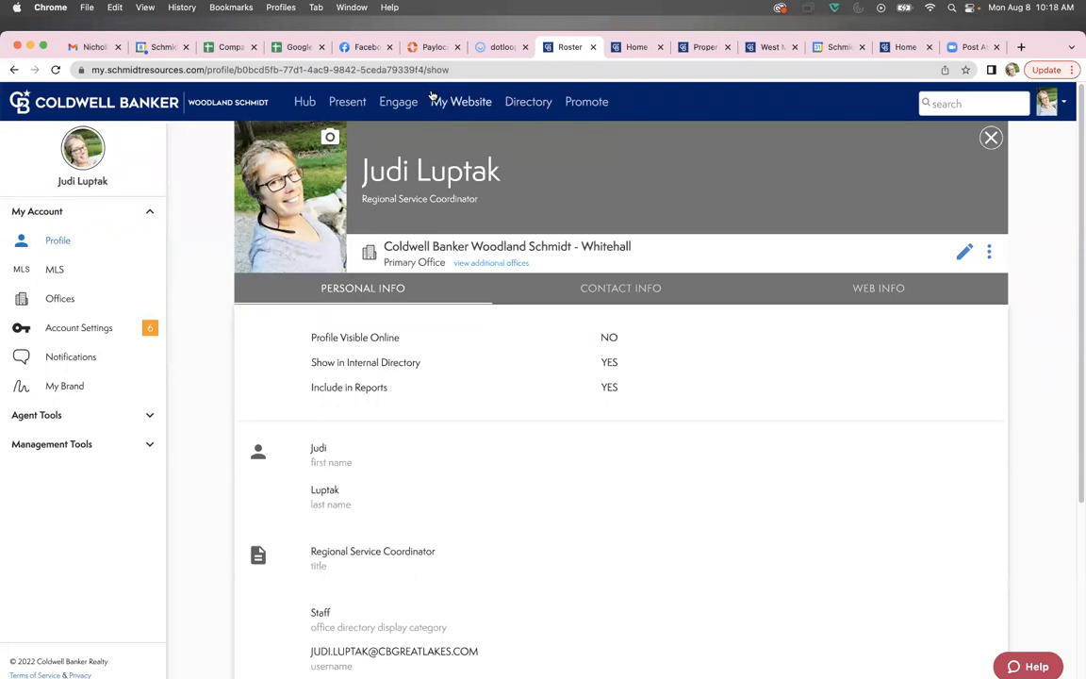
click(650, 44)
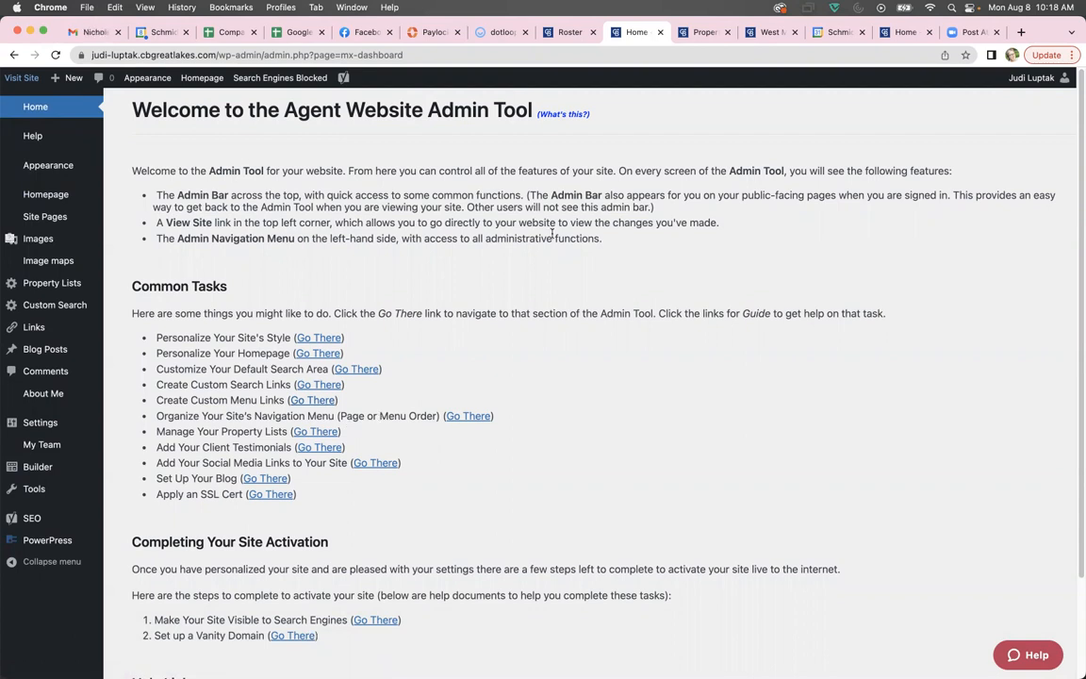
Step: Replace the other agent's website with the company site cbgreatlakes.com
click(900, 32)
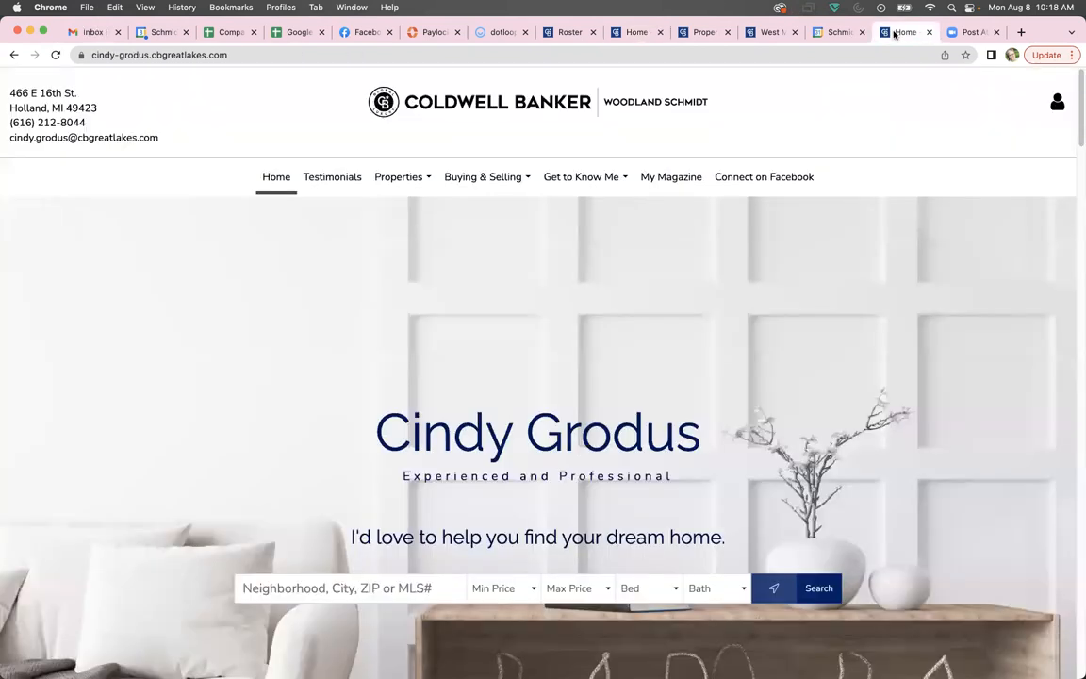
click(249, 52)
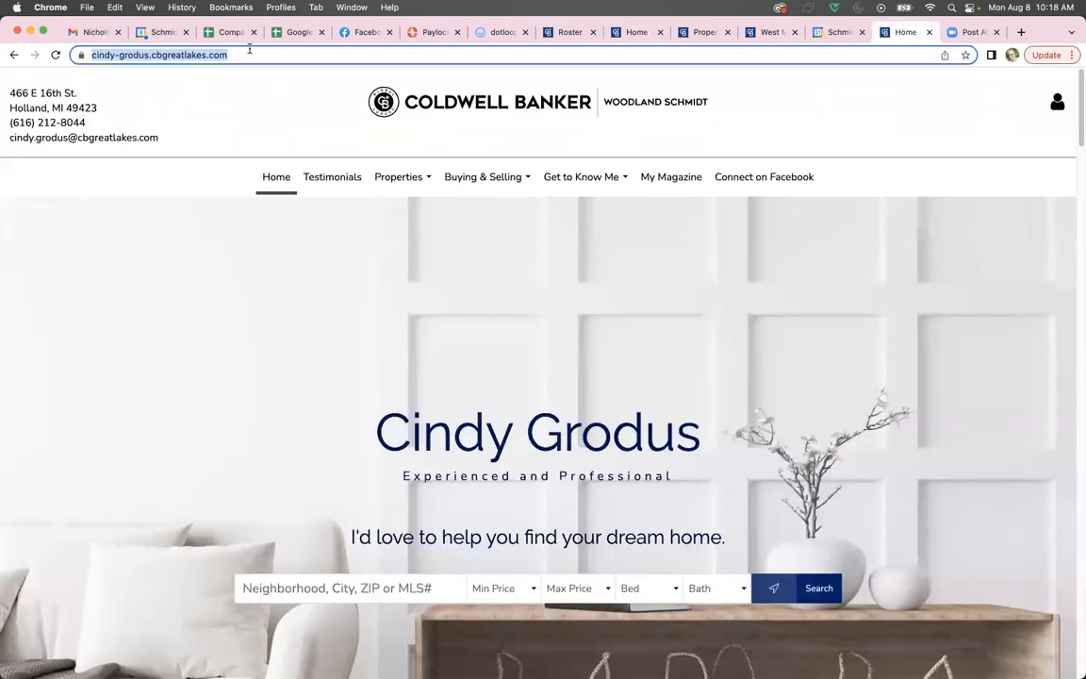
text(cbgreatla)
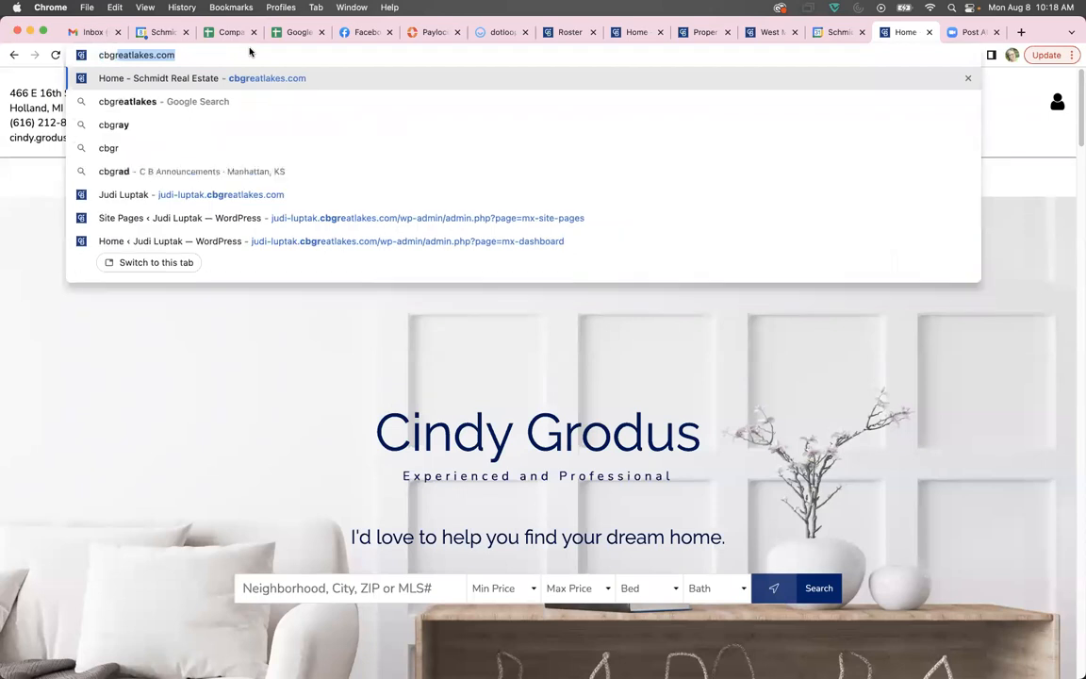
text(kes.c)
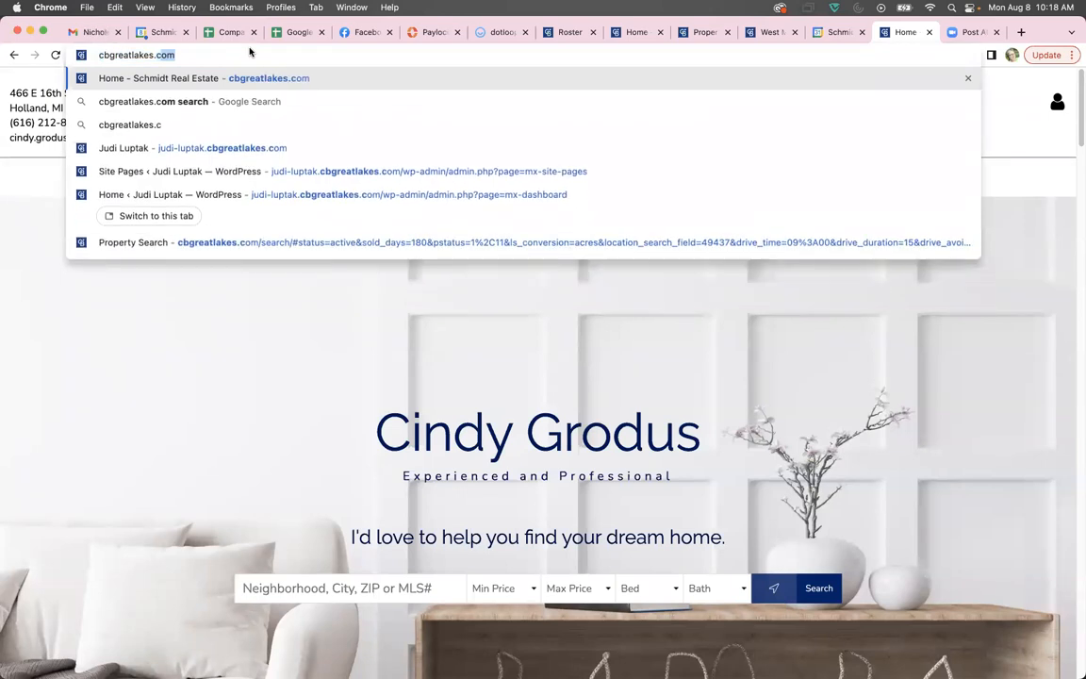
key(Return)
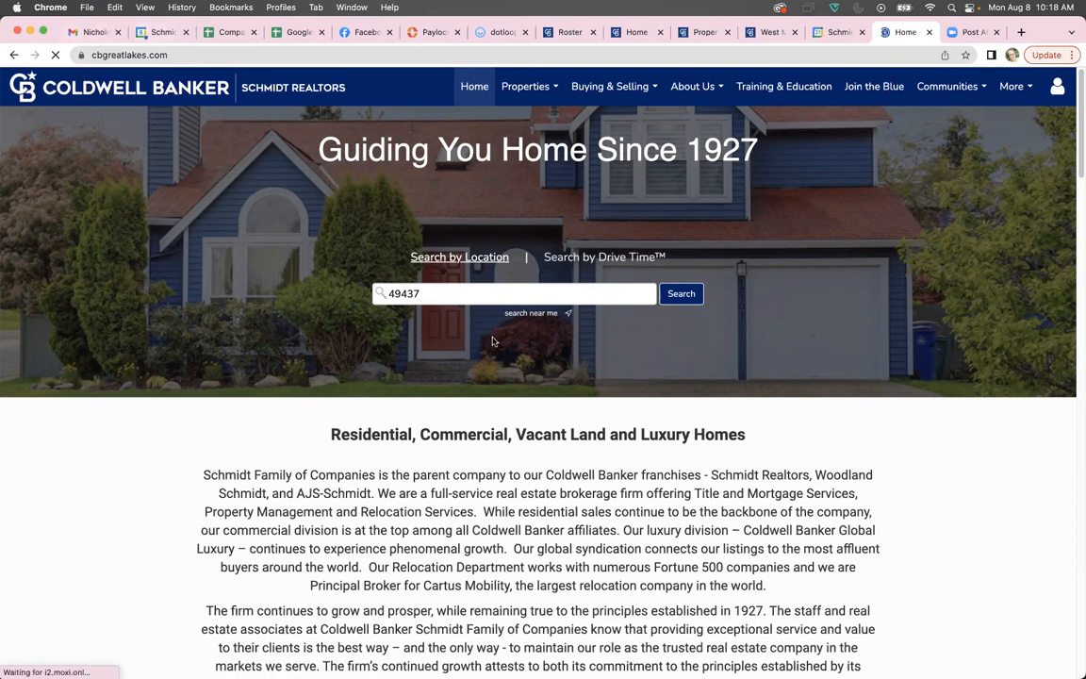
Step: Search the company site's properties by location for ZIP code 49461
double_click(451, 293)
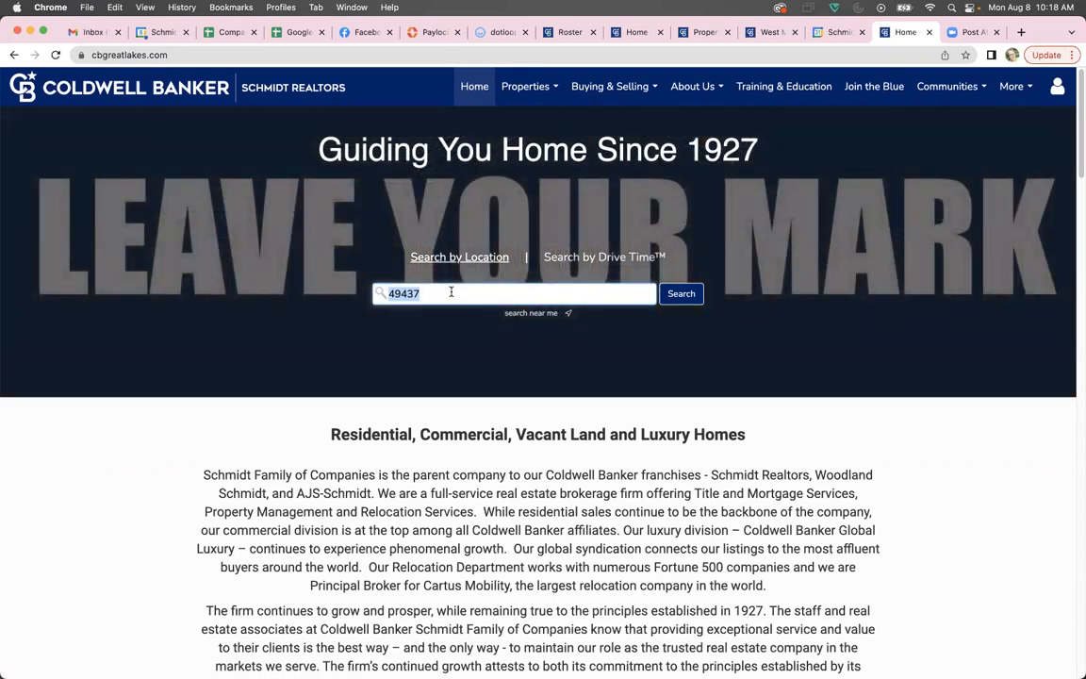
text(9461)
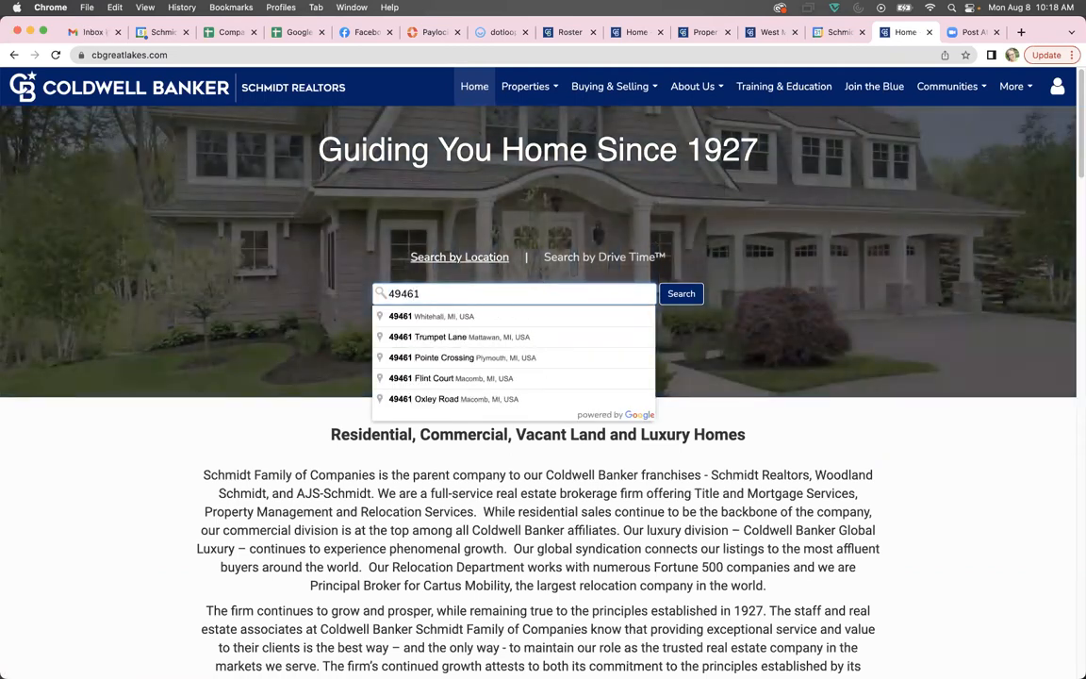
key(Return)
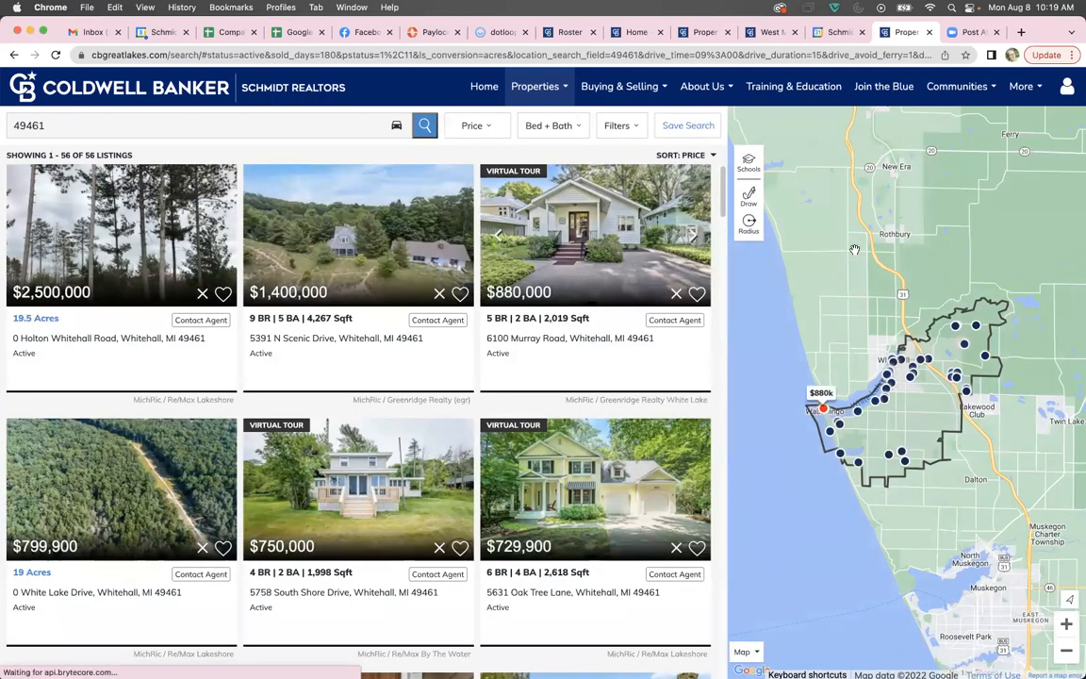
Step: Use Quick Draw to outline a search area along the Lake Michigan shoreline from Wabaningo down to Macatawa and Holland
click(822, 298)
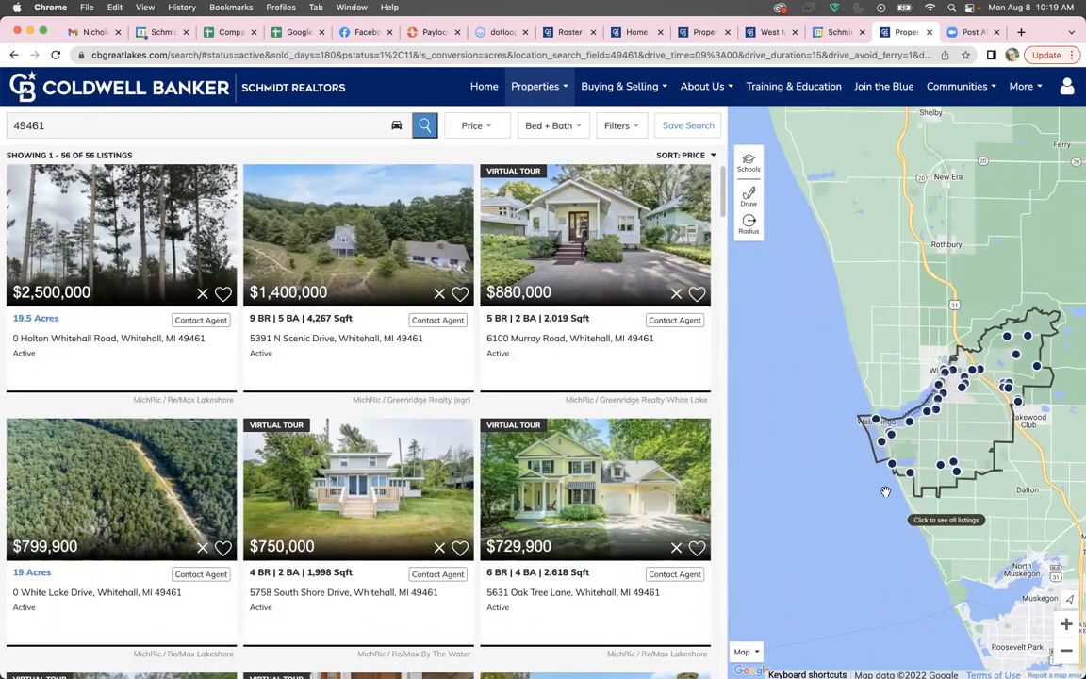
drag(809, 192, 840, 306)
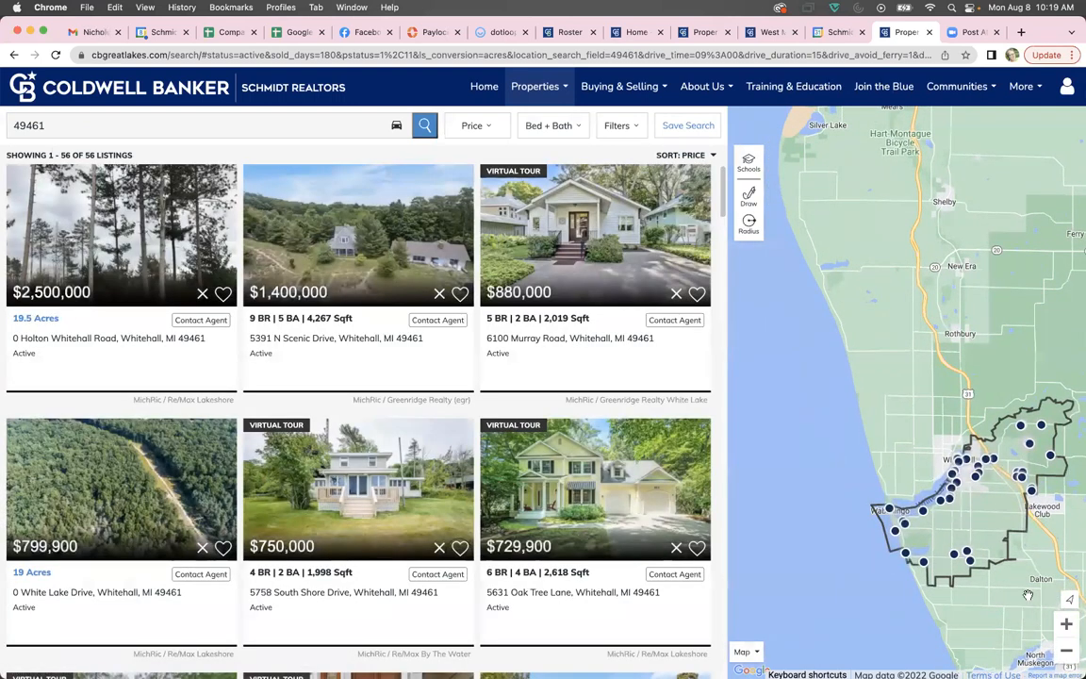
click(1066, 624)
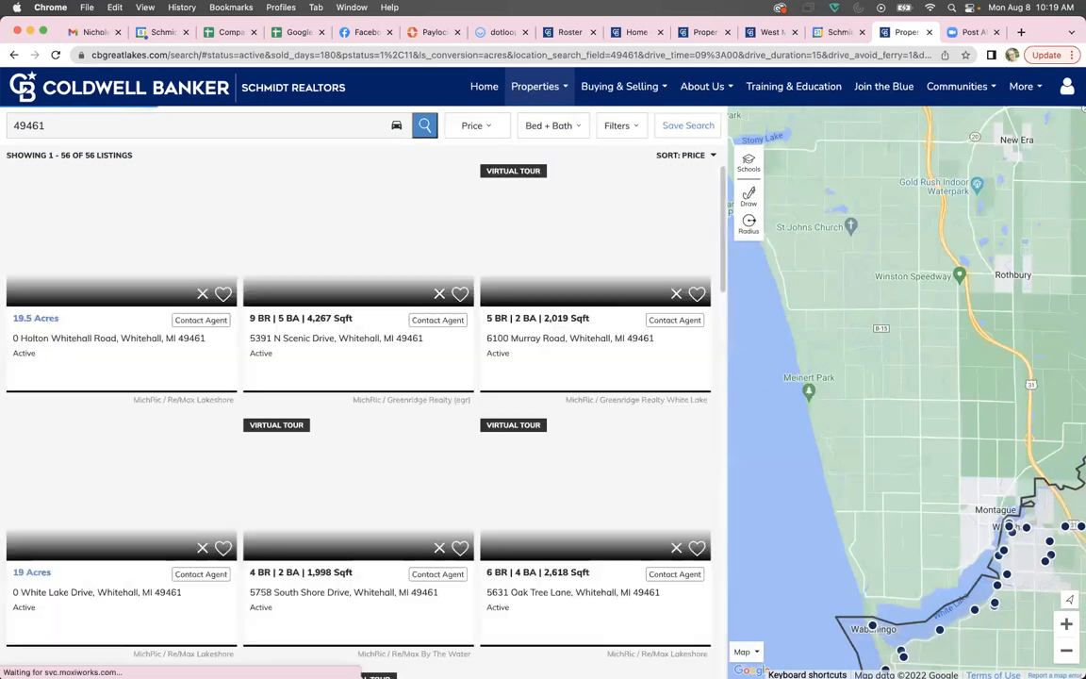
click(1066, 650)
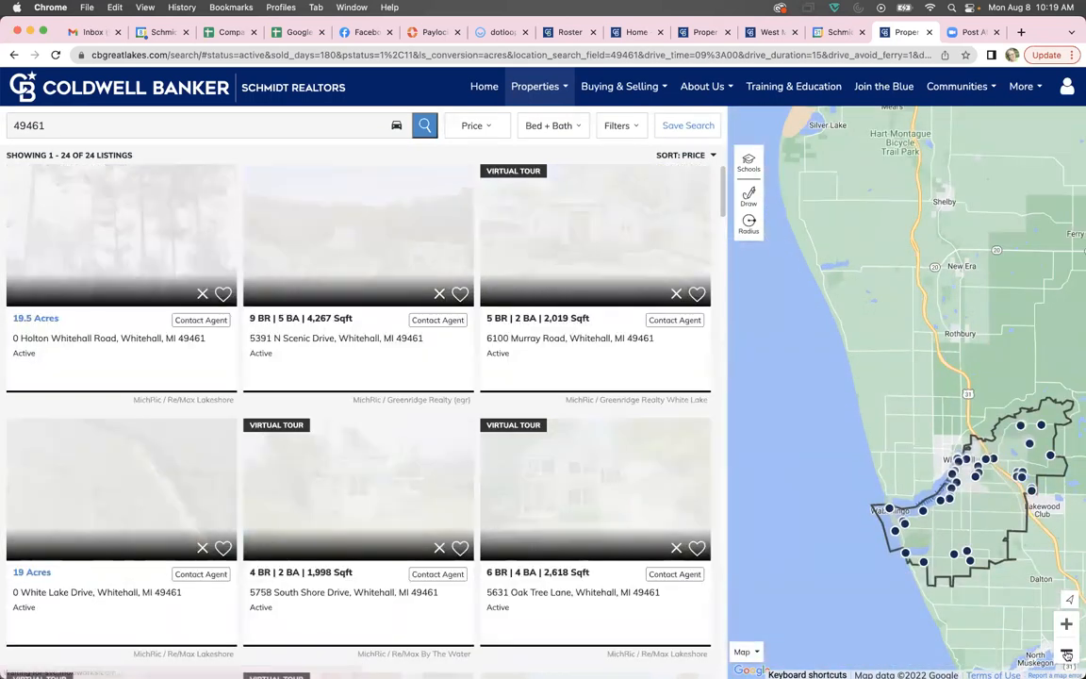
click(1066, 651)
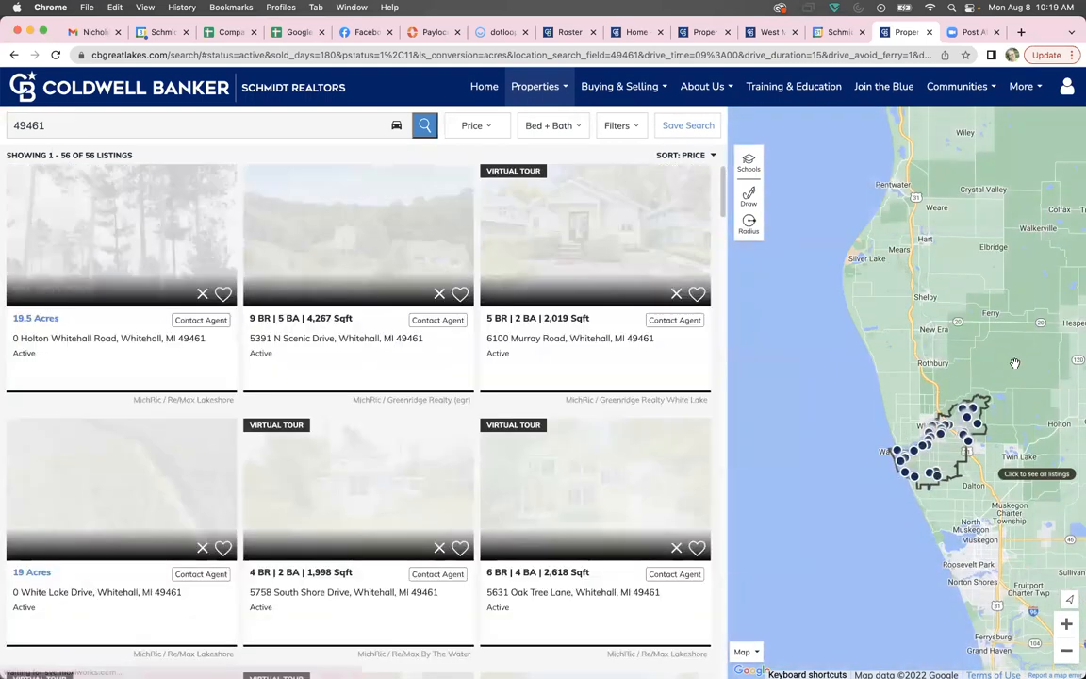
drag(1014, 362, 954, 266)
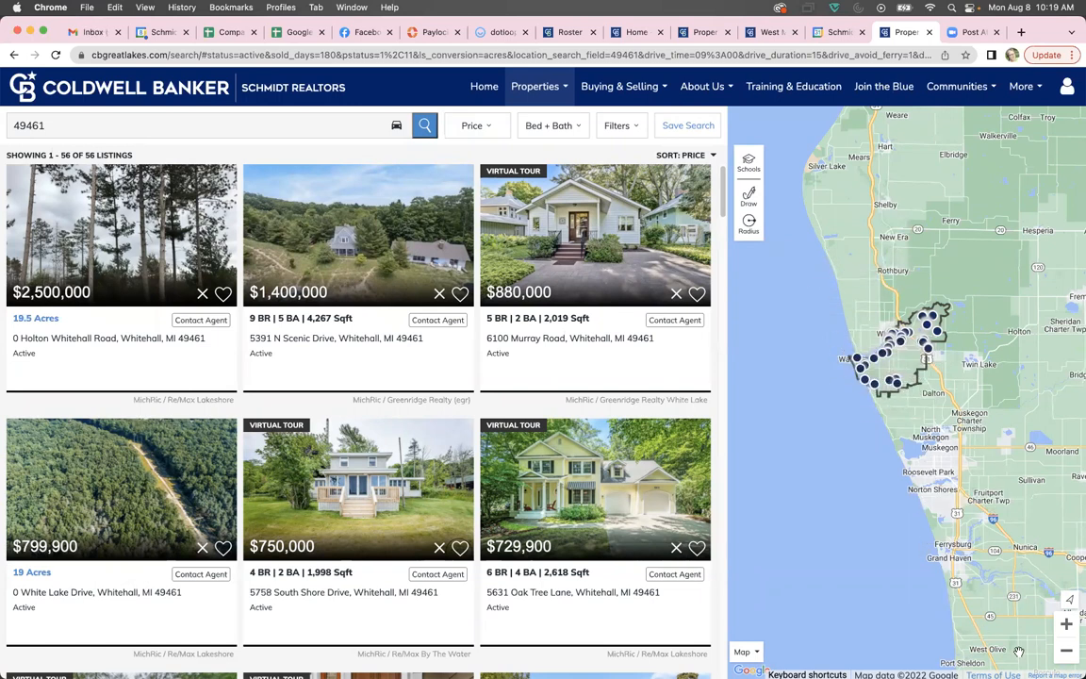
drag(983, 426, 961, 255)
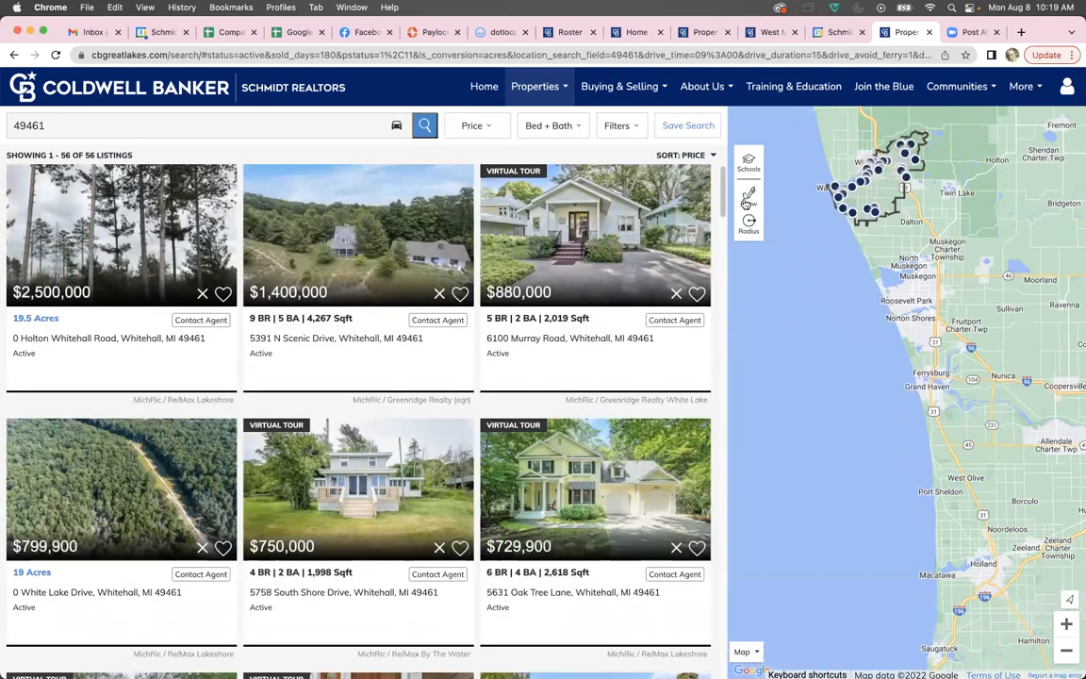
click(749, 196)
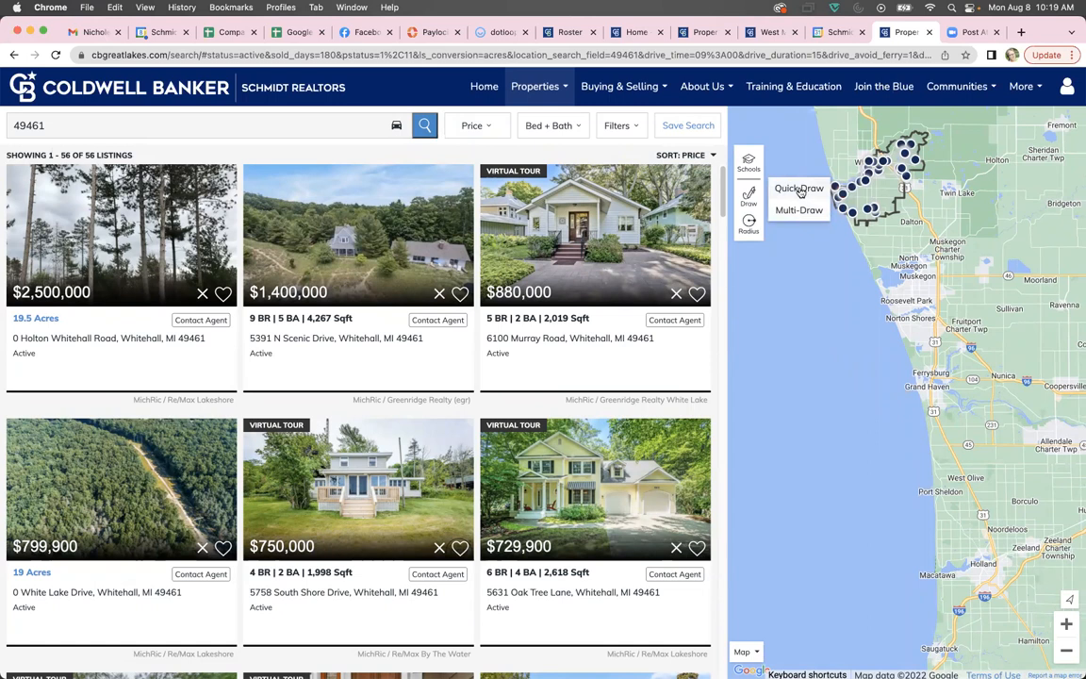
click(799, 190)
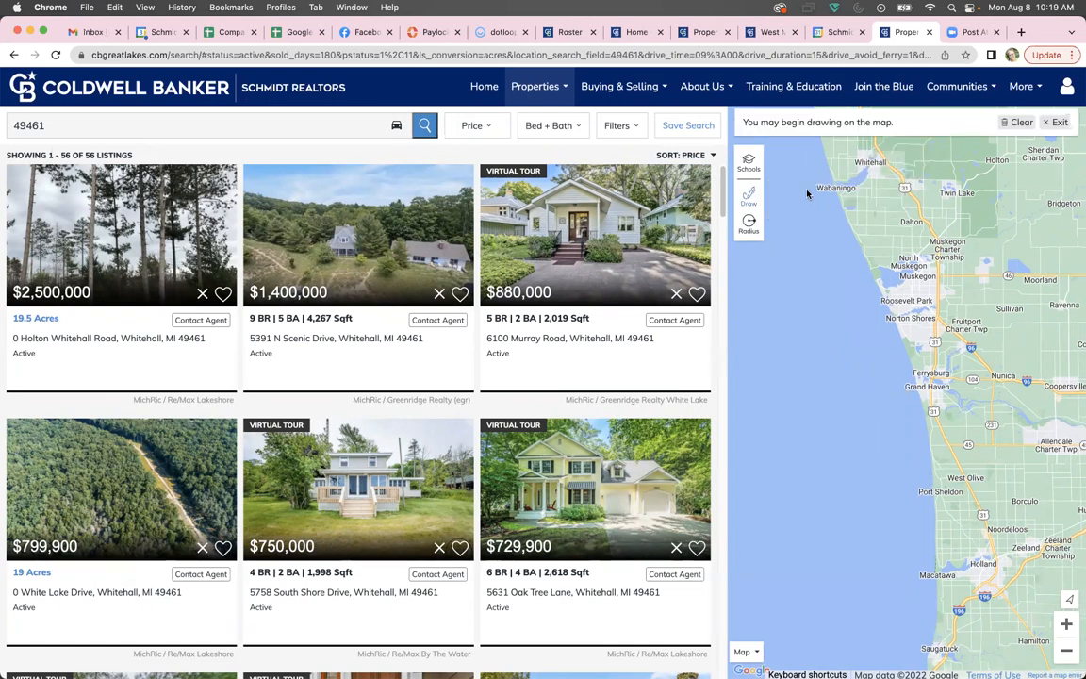
mouse_move(804, 183)
mouse_down()
mouse_move(811, 166)
mouse_move(848, 180)
mouse_move(944, 424)
mouse_move(969, 562)
mouse_move(881, 485)
mouse_move(820, 182)
mouse_move(806, 173)
mouse_up()
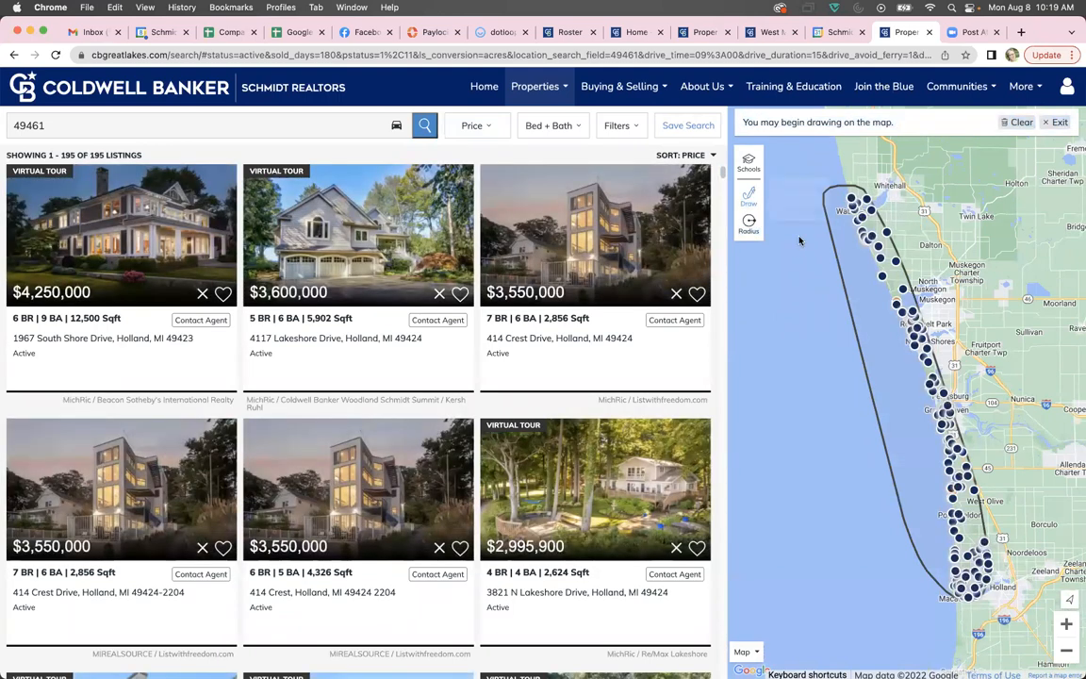
Step: Redraw the search area as a wider lakeshore loop from Wabaningo to just north of West Olive, taking in Muskegon and Grand Haven
mouse_move(752, 209)
click(783, 191)
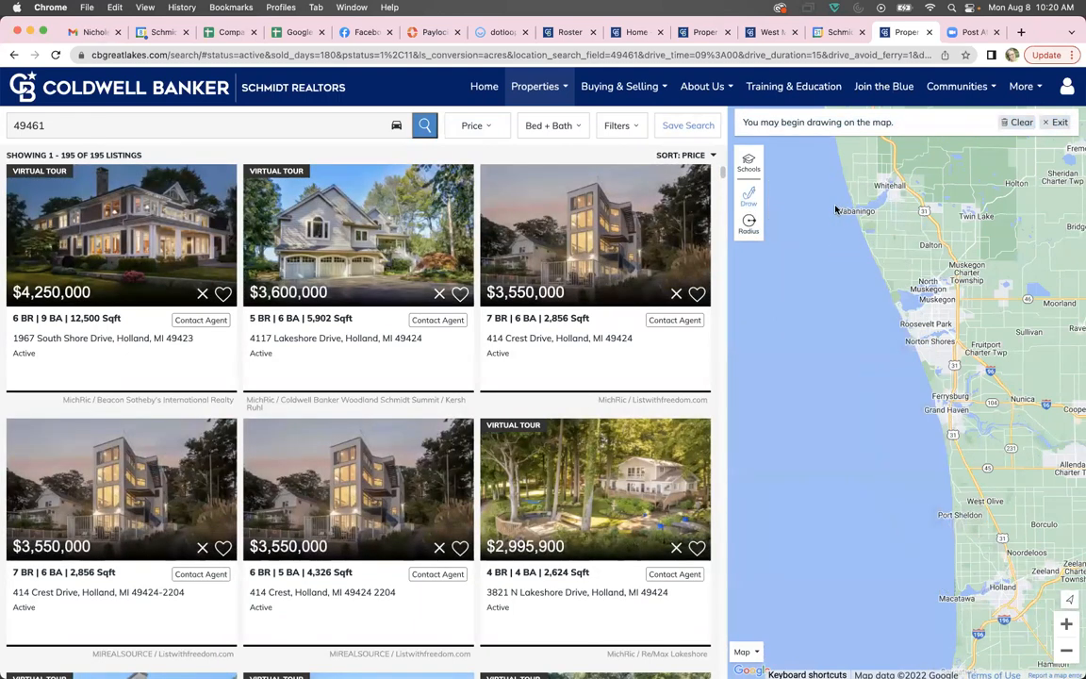
mouse_move(853, 201)
mouse_down()
mouse_move(958, 339)
mouse_move(984, 439)
mouse_move(954, 480)
mouse_move(921, 458)
mouse_move(863, 349)
mouse_move(830, 225)
mouse_move(838, 209)
mouse_up()
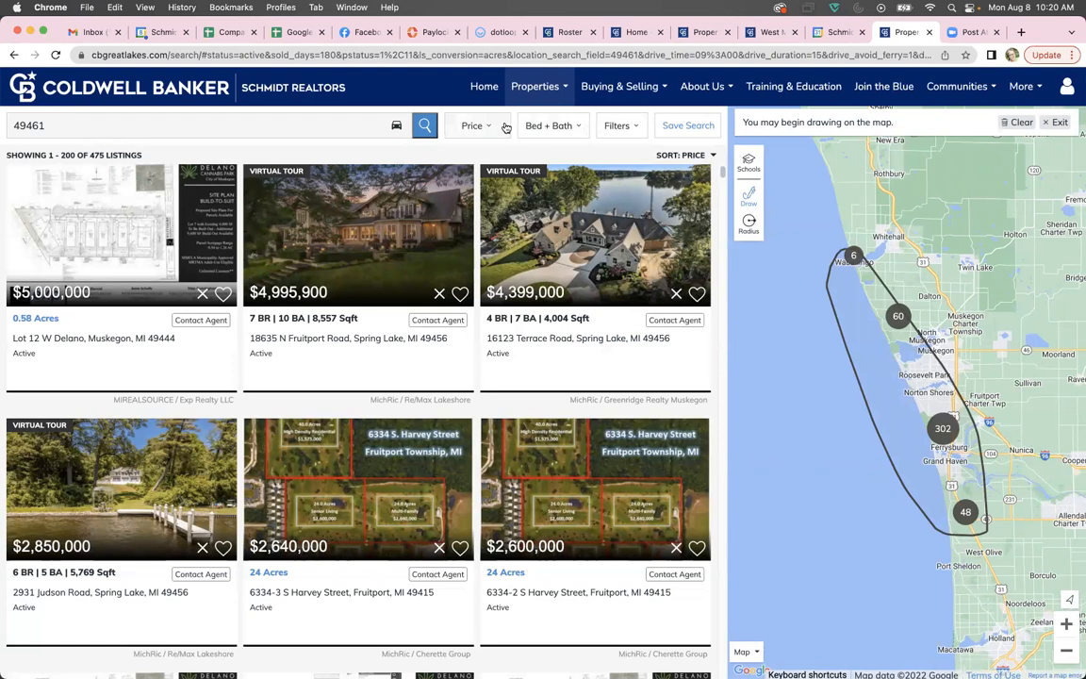
Step: Limit the drawn-area search to a minimum price of 500,000
click(494, 127)
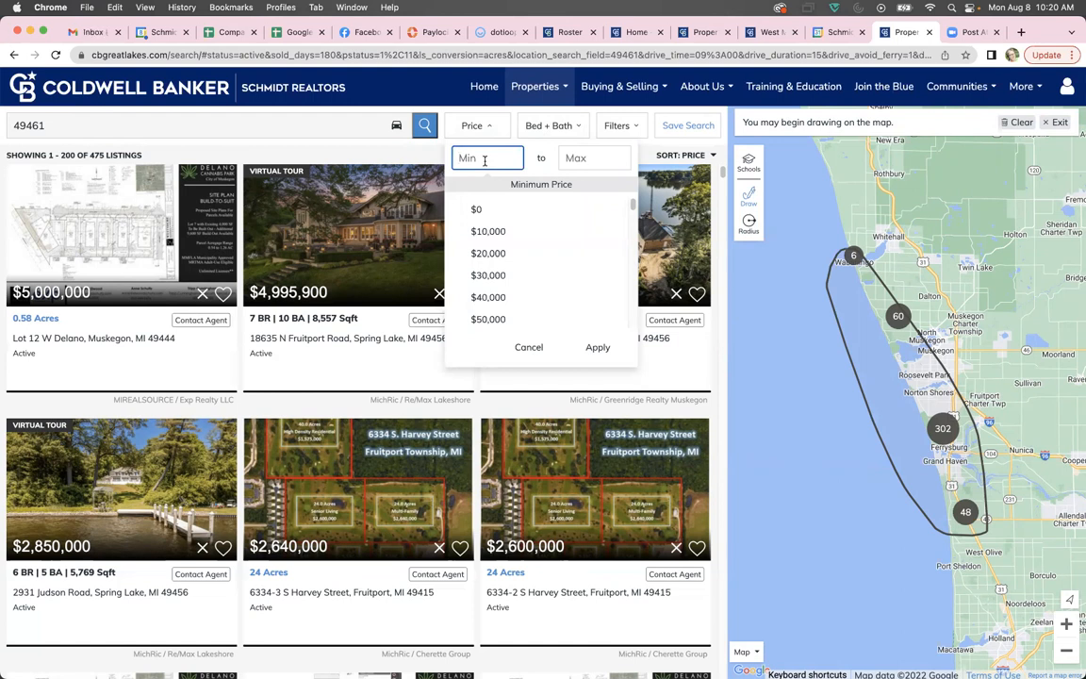
text(500,000)
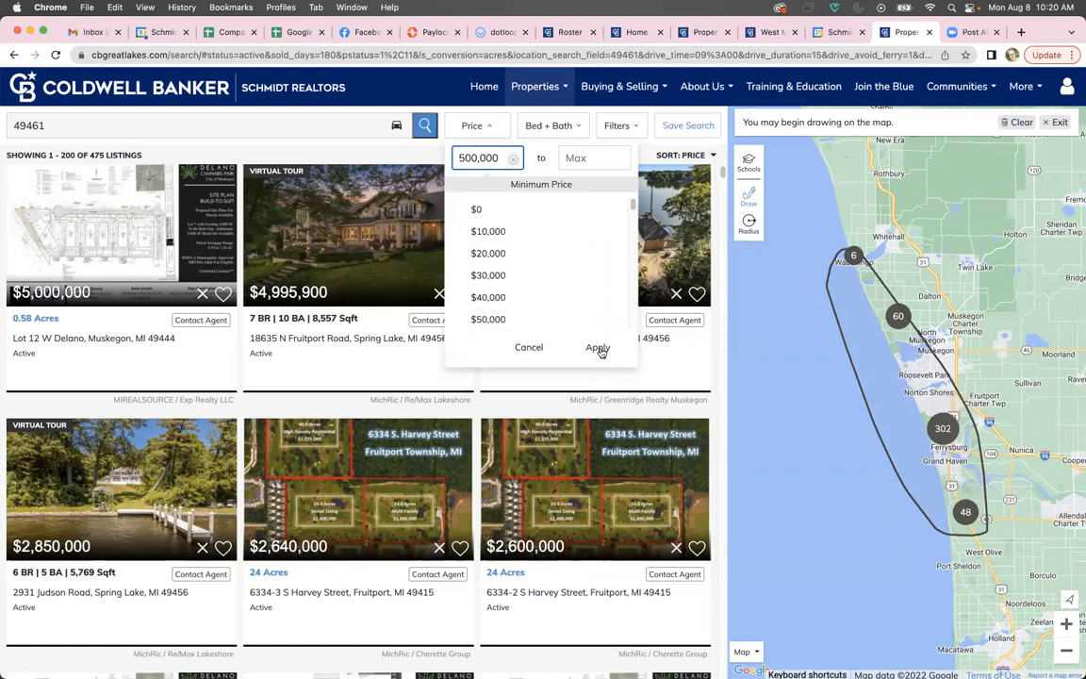
click(600, 348)
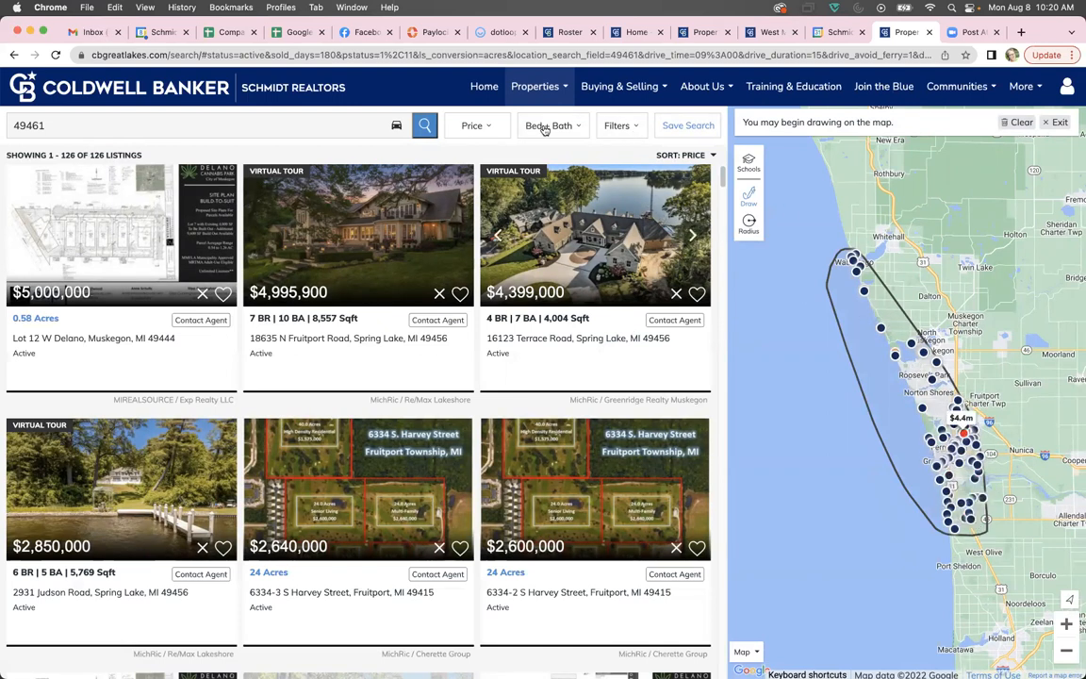
click(476, 126)
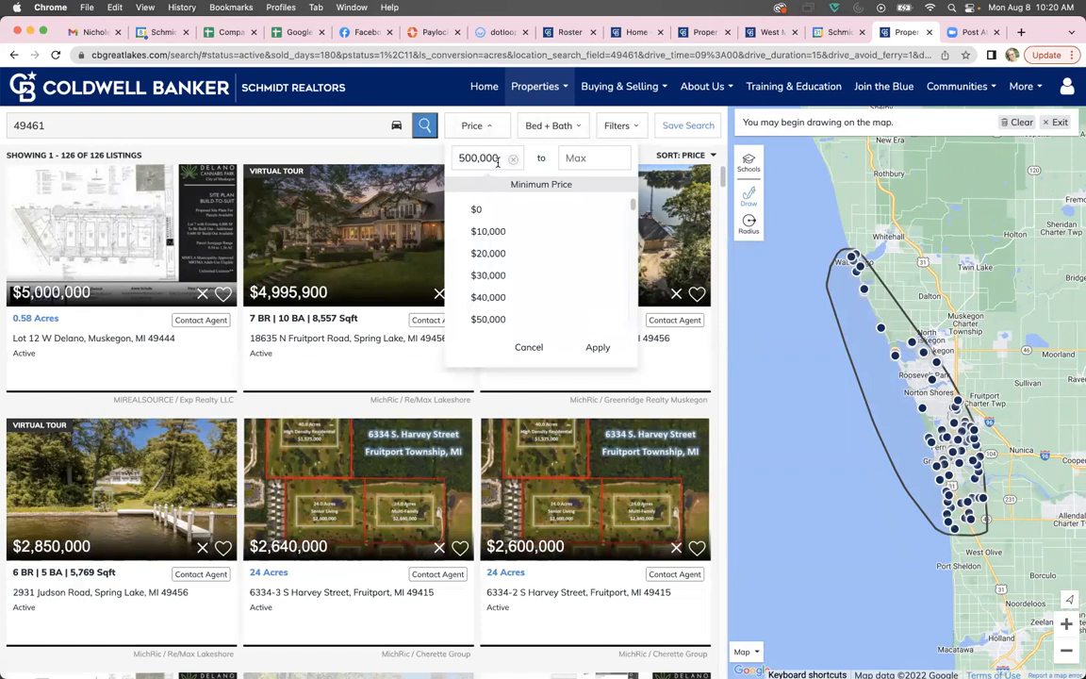
click(589, 347)
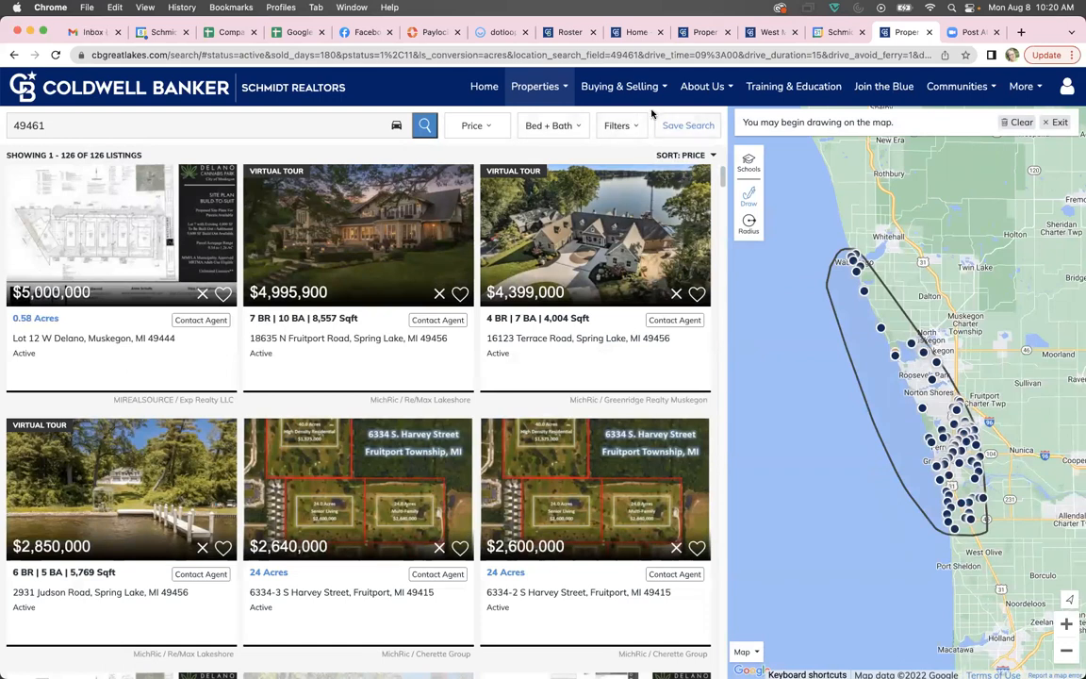
Step: Filter the search to waterfront properties, excluding the Land, Manufactured and Multi-Family property types
click(624, 126)
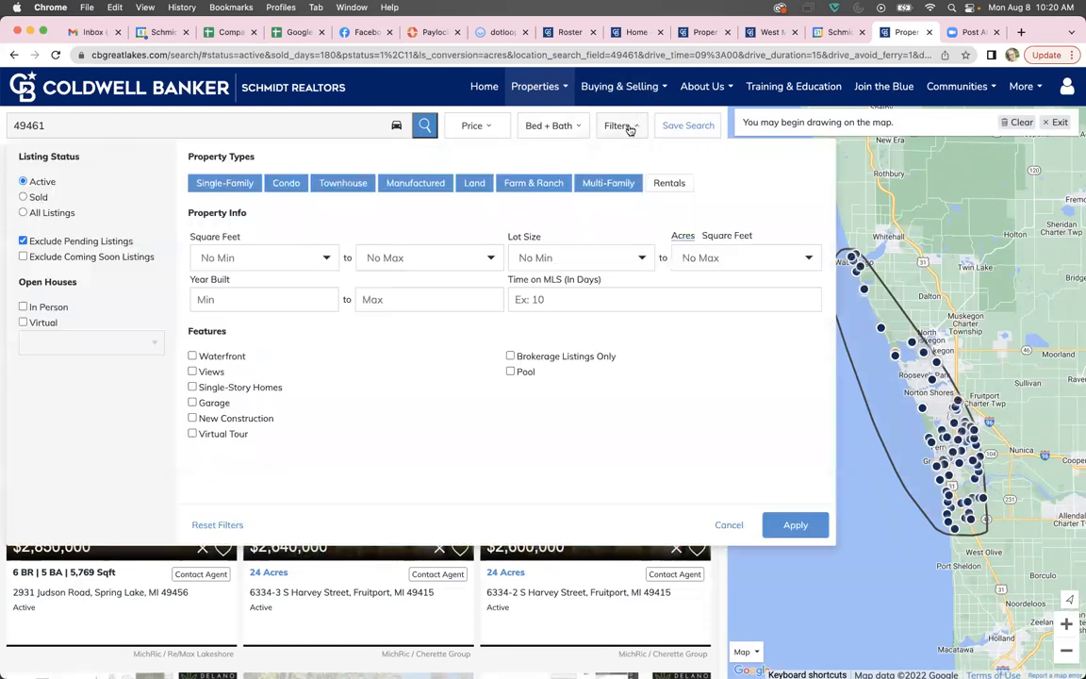
click(192, 356)
click(469, 186)
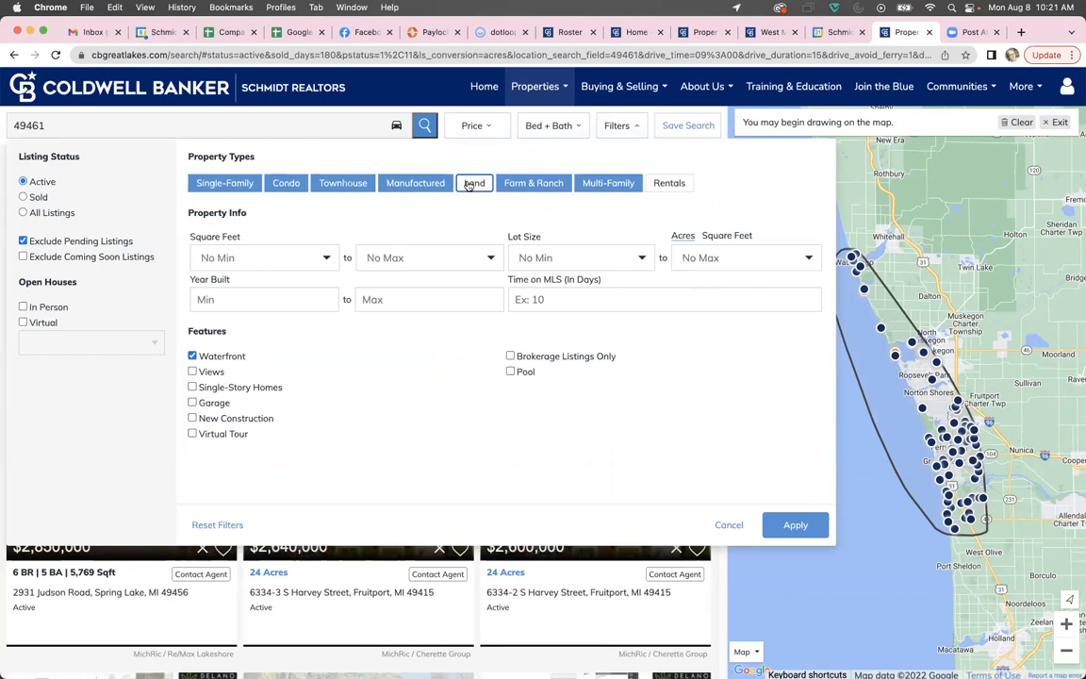
click(404, 186)
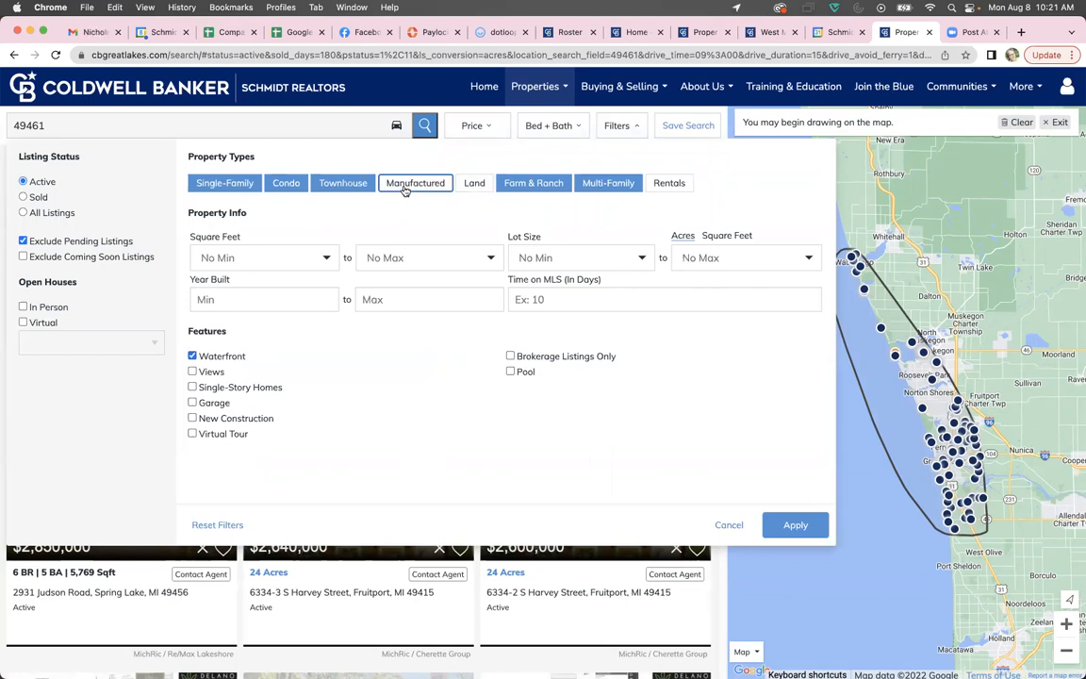
click(608, 183)
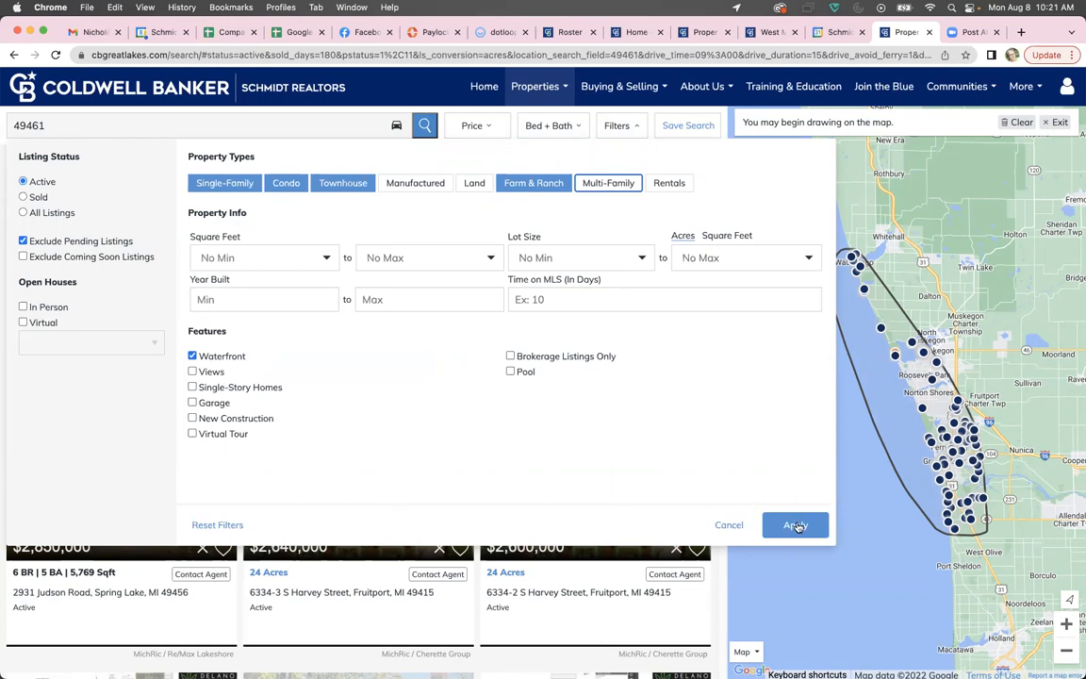
click(796, 526)
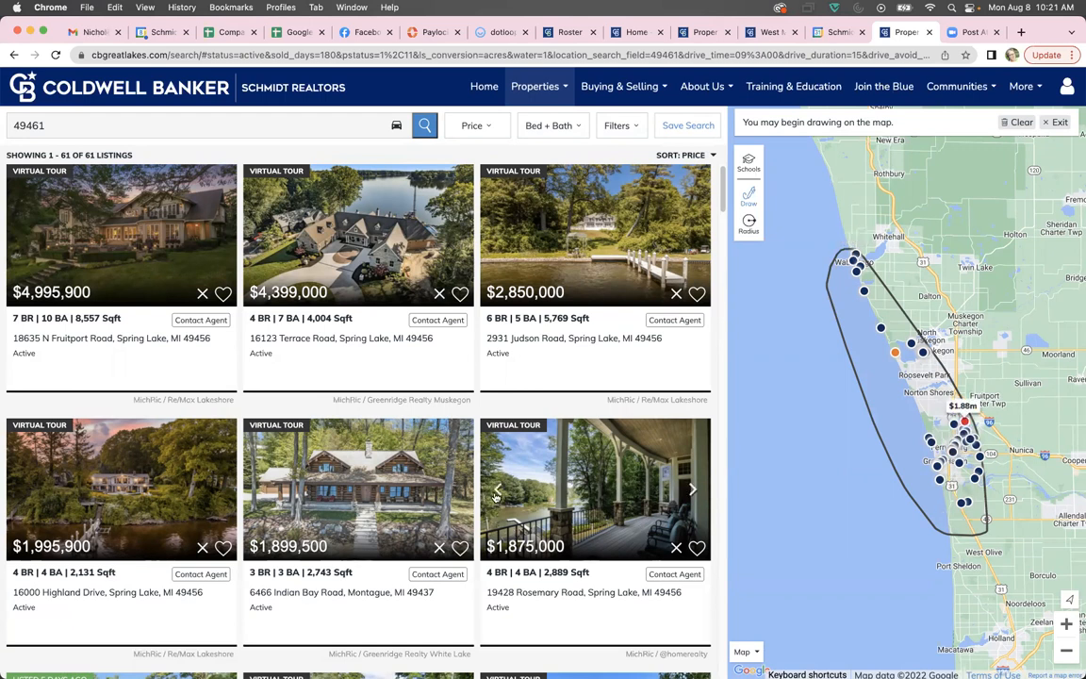
Step: Review the filtered listings, copy the full URL of the search results, and switch back to the Agent Website Admin Tool
scroll(497, 496, down, 5)
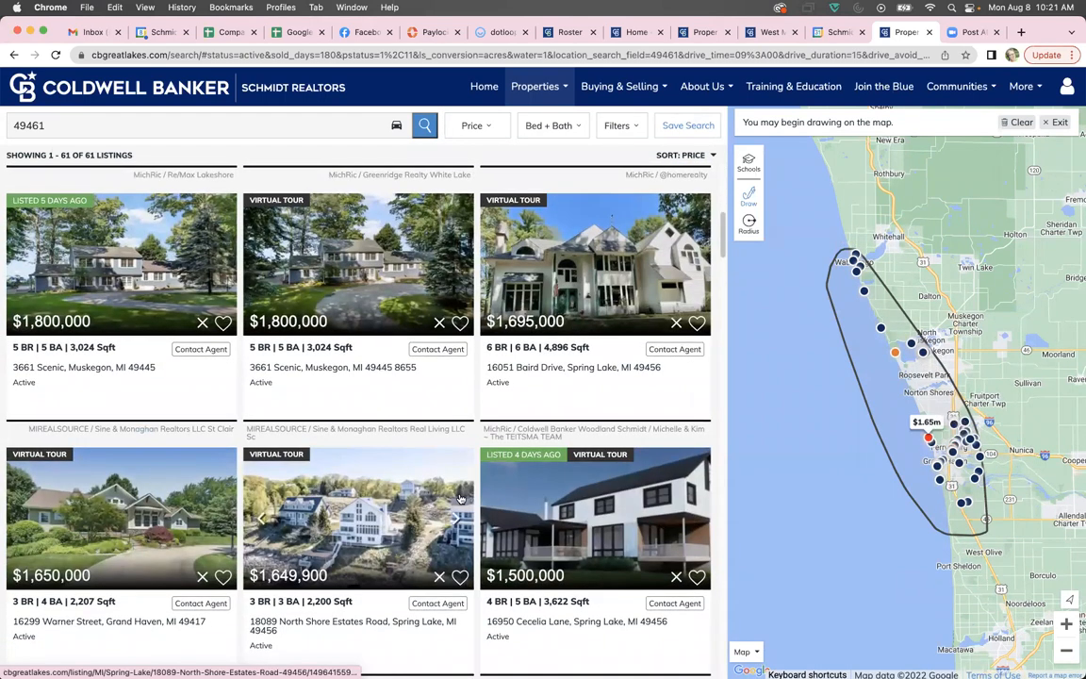
scroll(460, 498, down, 7)
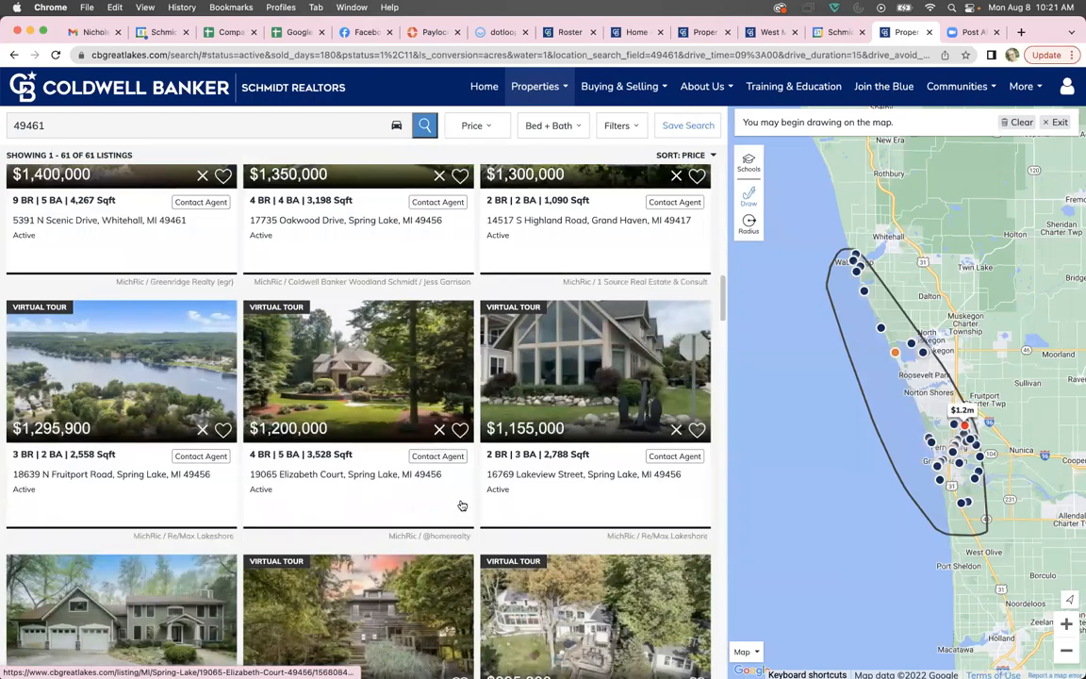
scroll(547, 466, up, 10)
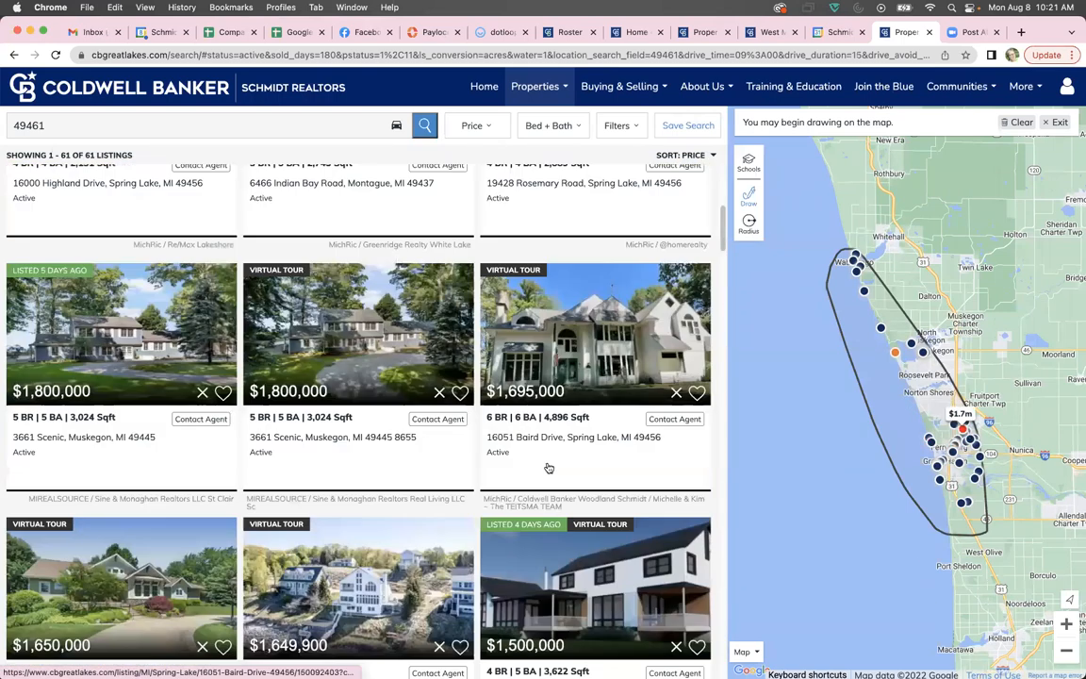
scroll(548, 467, up, 5)
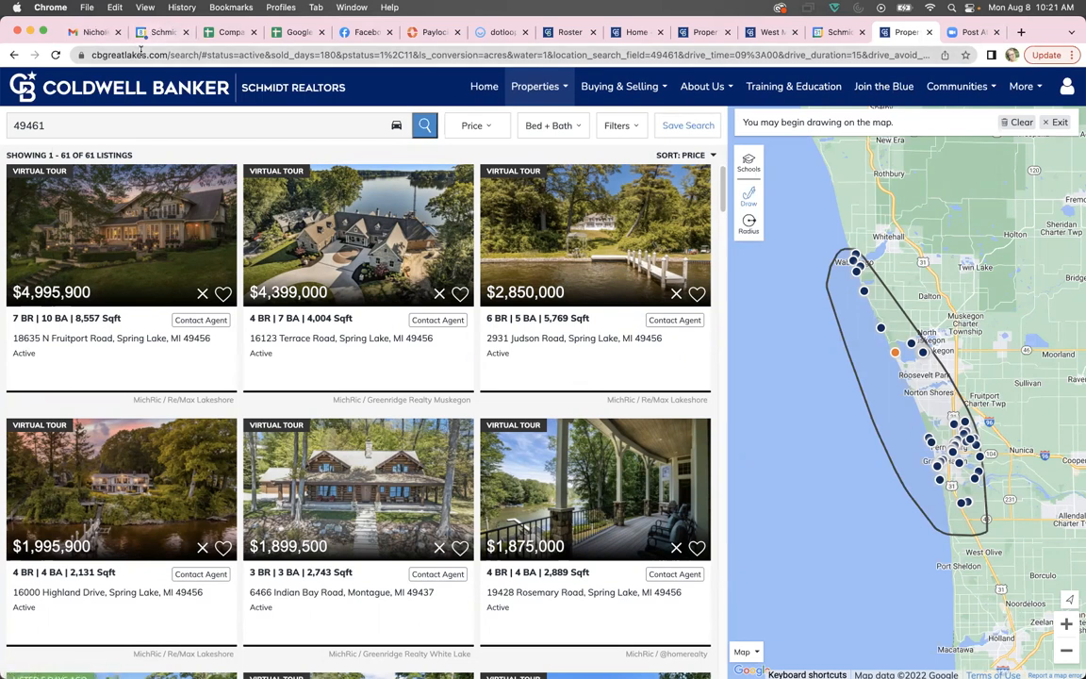
click(139, 53)
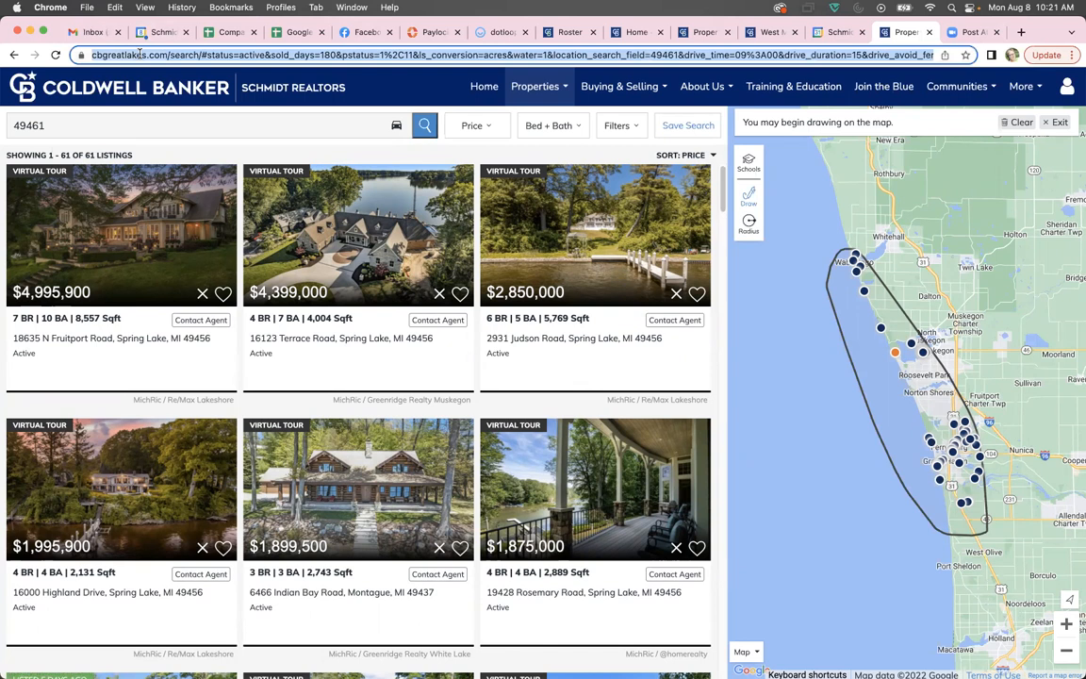
right_click(140, 54)
click(156, 140)
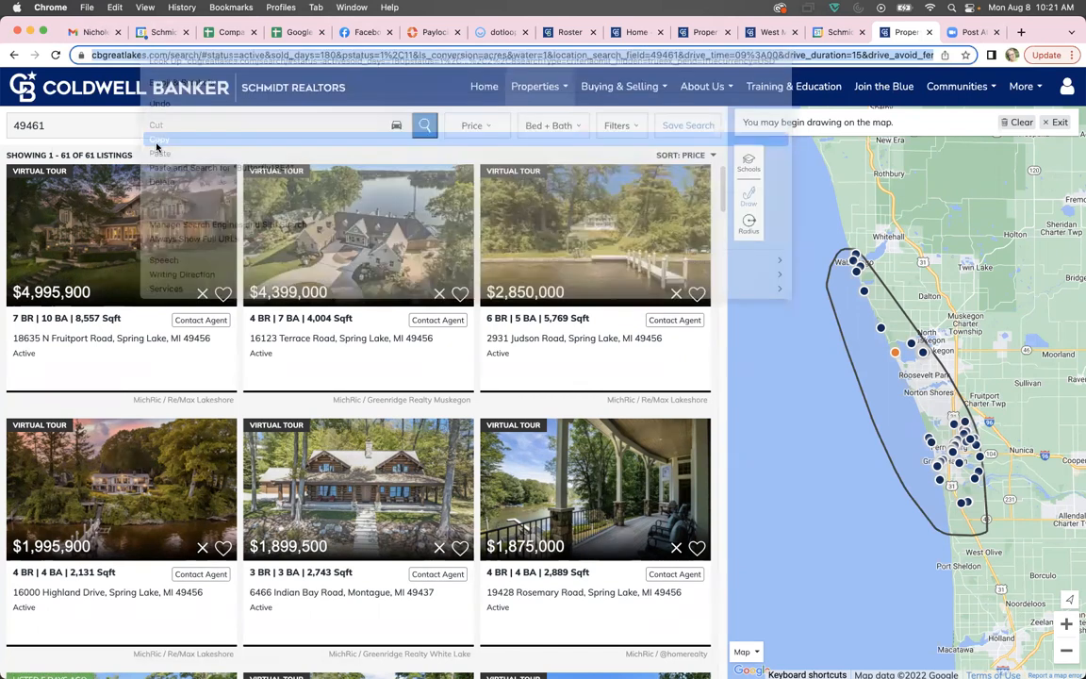
click(149, 131)
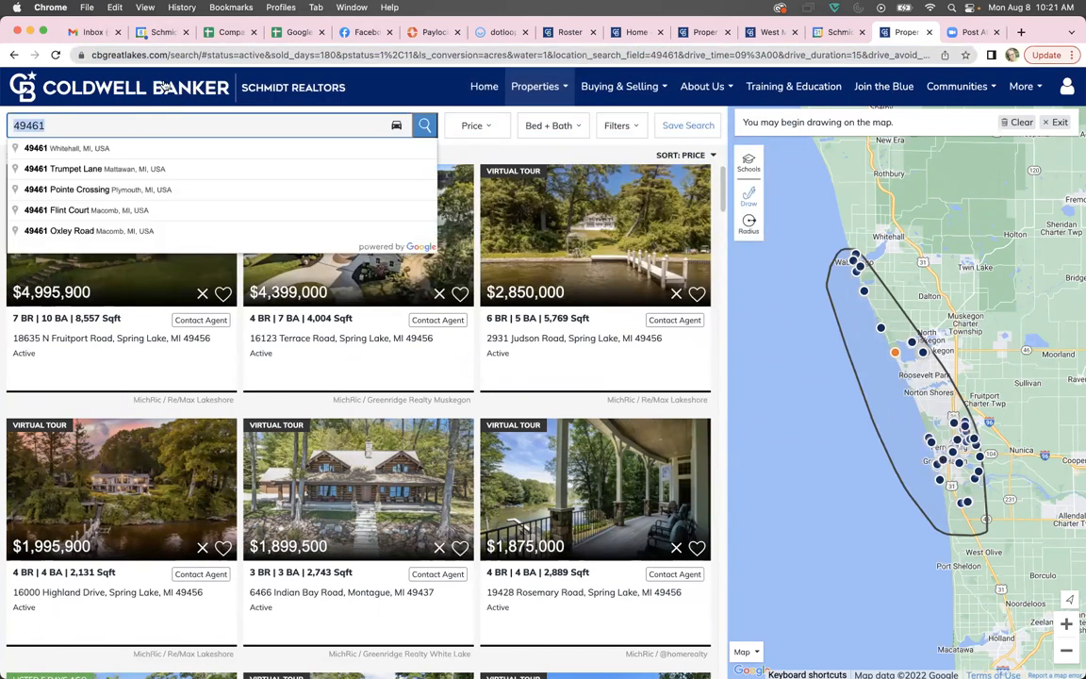
click(163, 54)
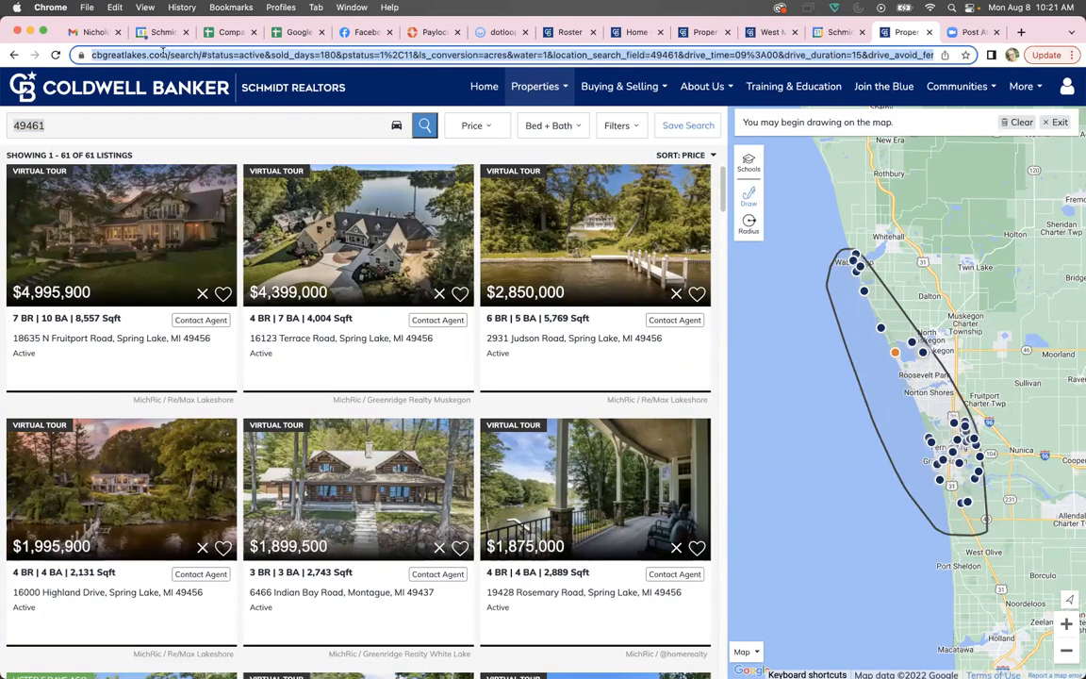
right_click(164, 59)
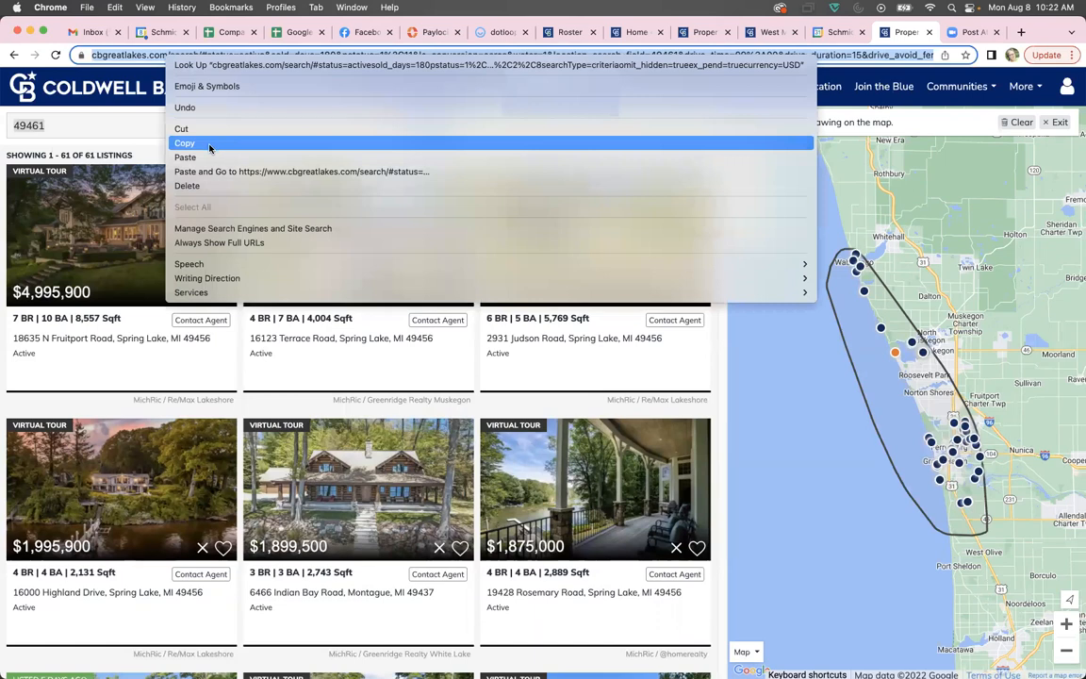
click(209, 145)
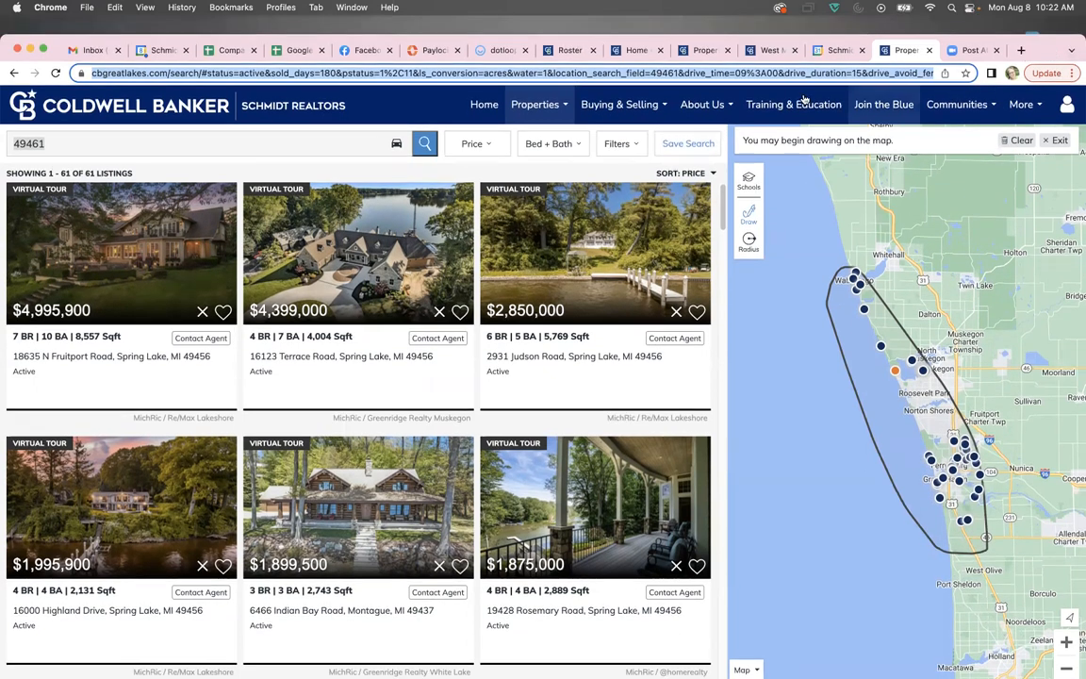
click(637, 50)
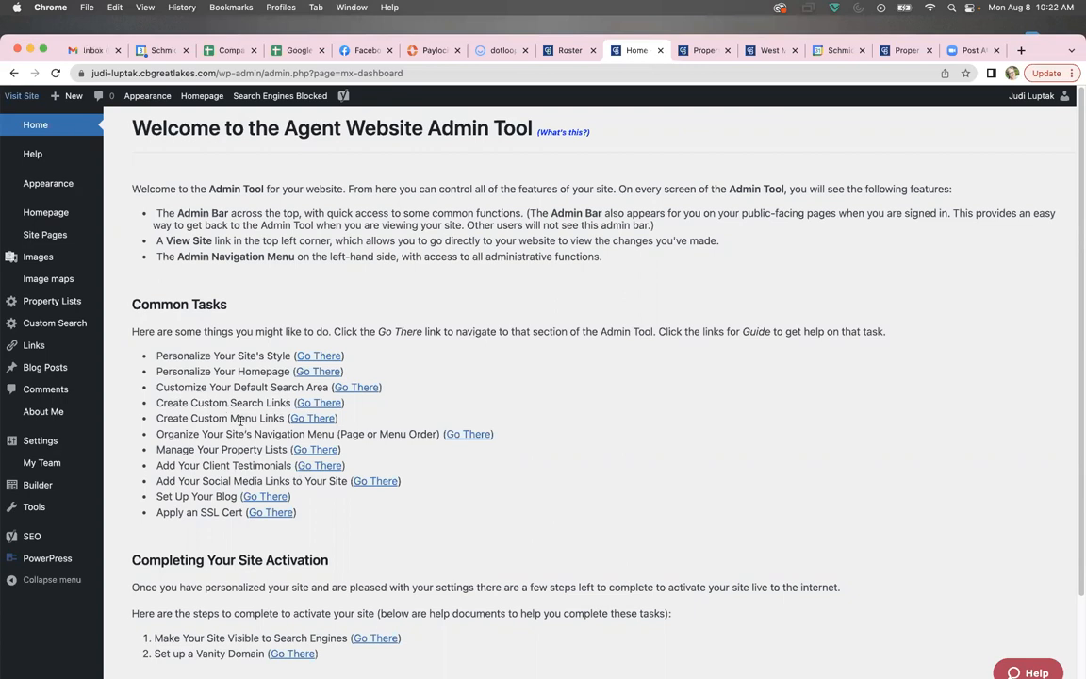
click(313, 420)
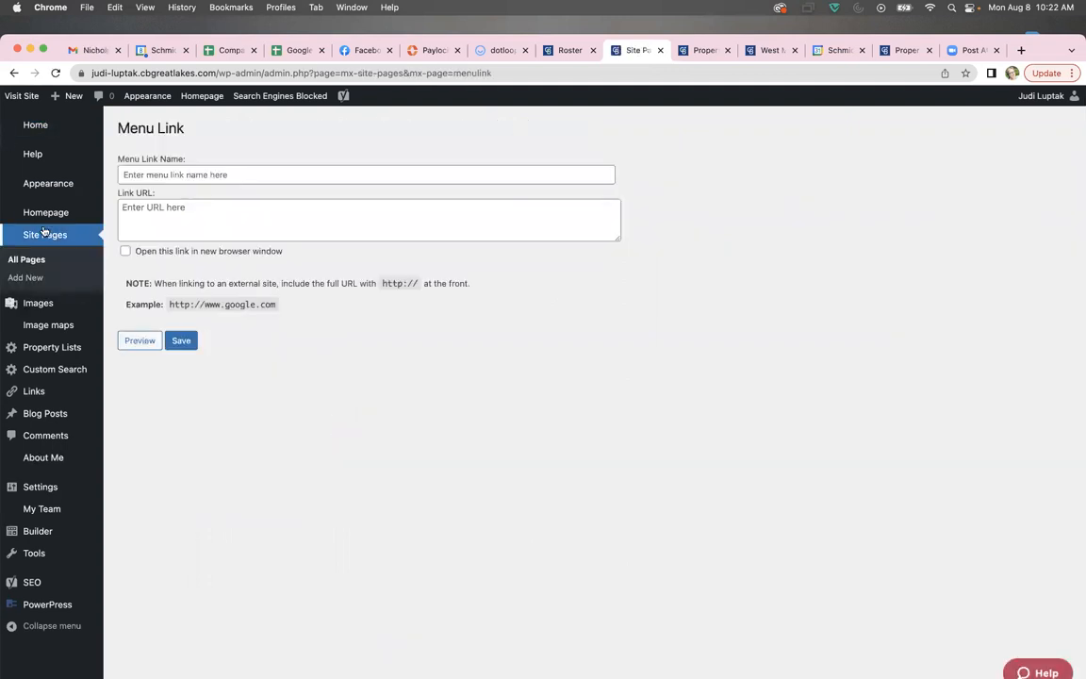
mouse_move(58, 375)
click(32, 122)
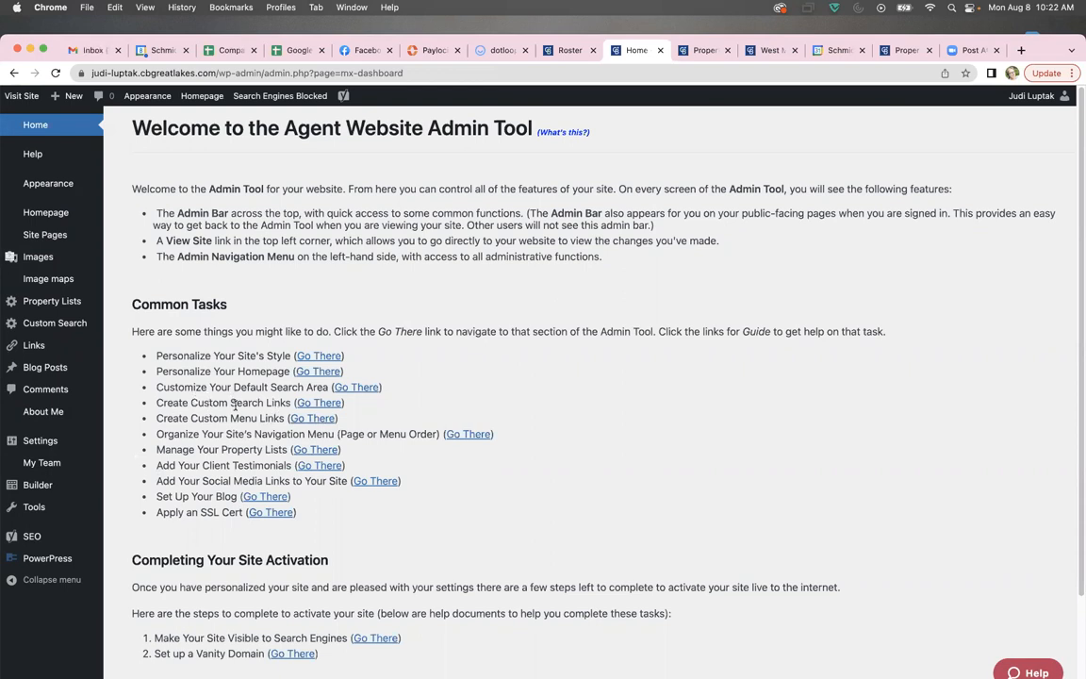
Step: Add a new custom property search titled Central Lakeshore and paste the copied search URL as its path
click(311, 403)
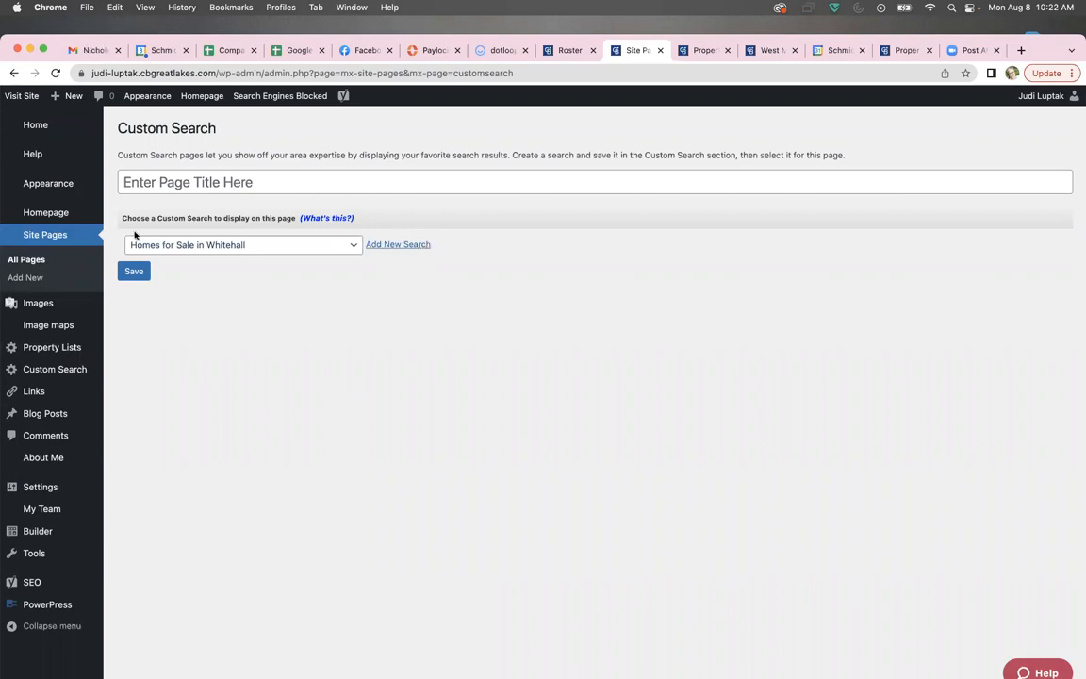
click(413, 250)
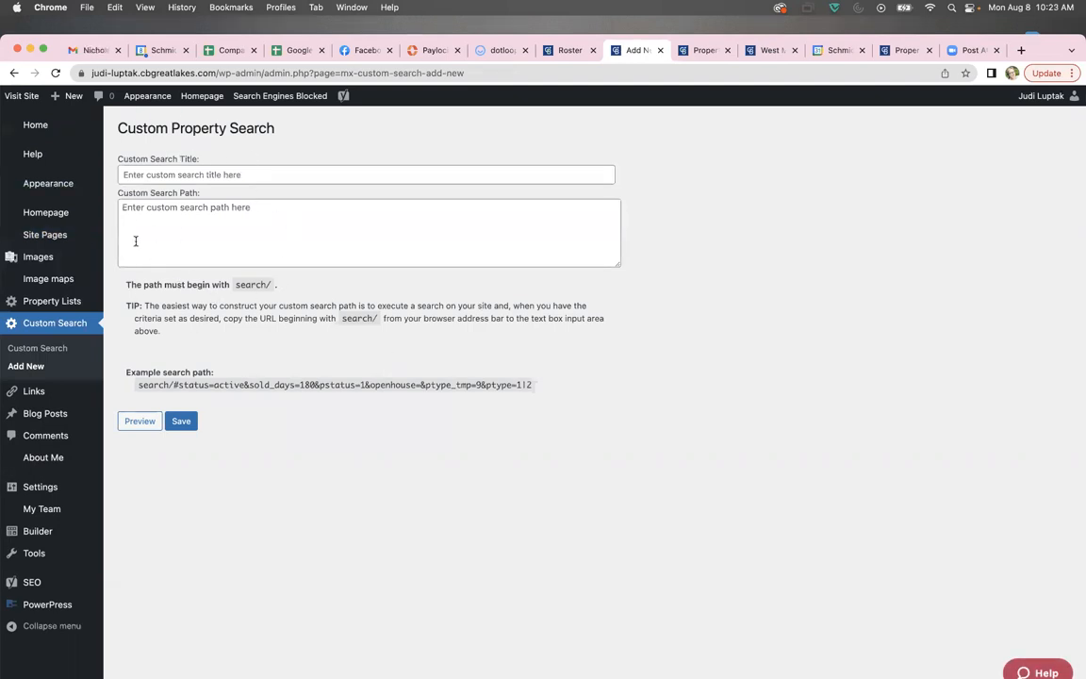
click(149, 175)
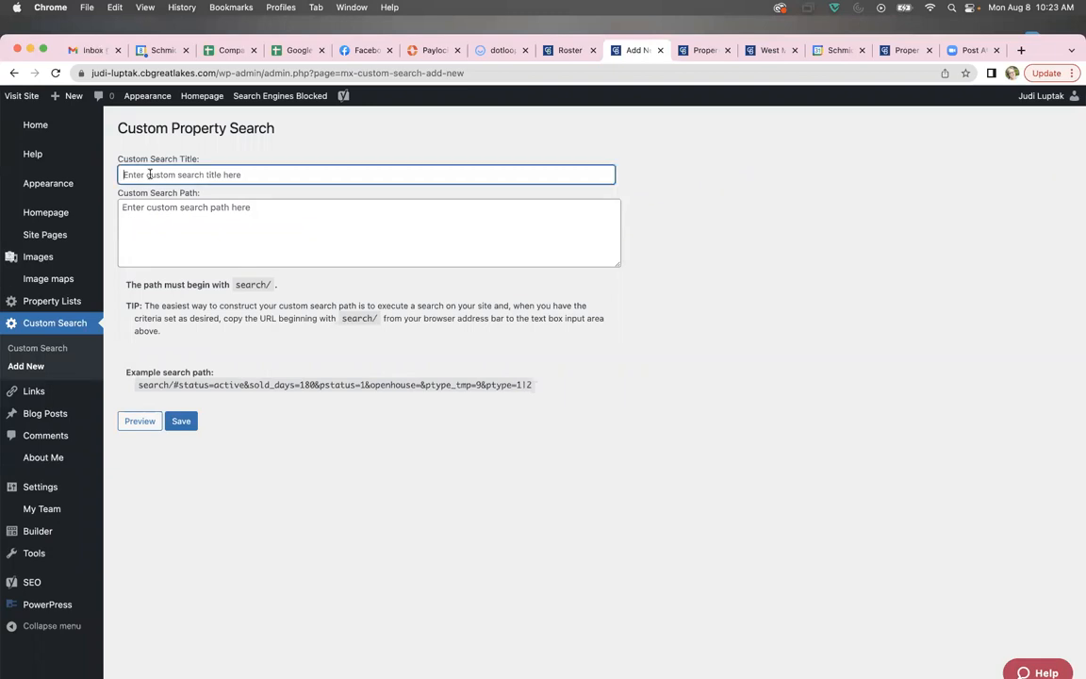
text(Central Lakeshore)
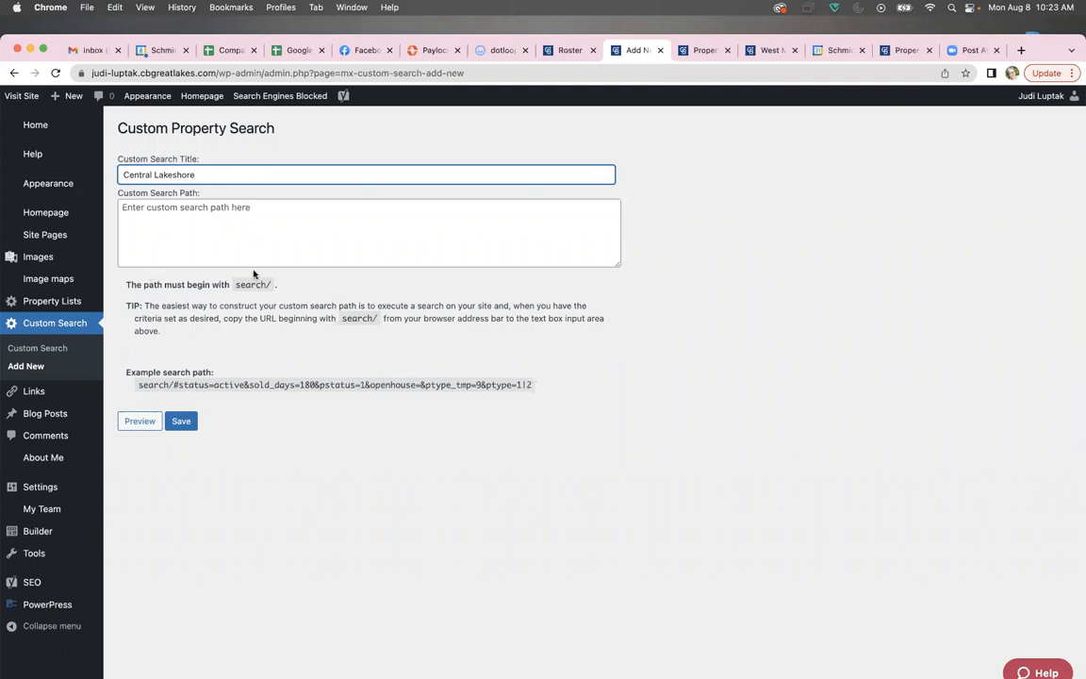
click(133, 207)
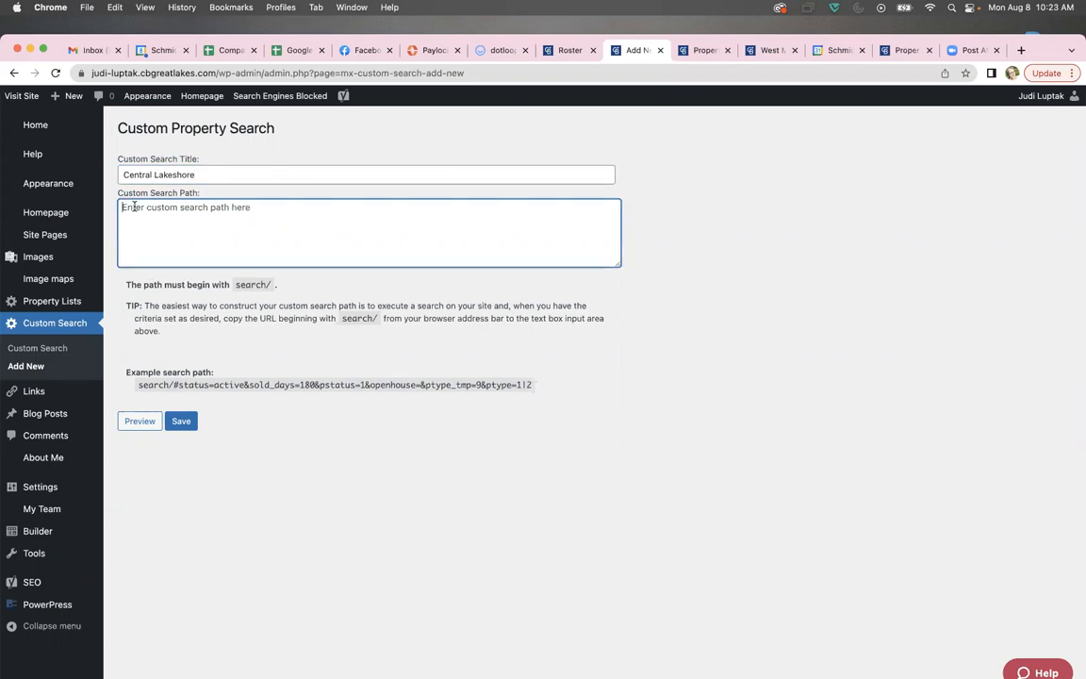
right_click(132, 212)
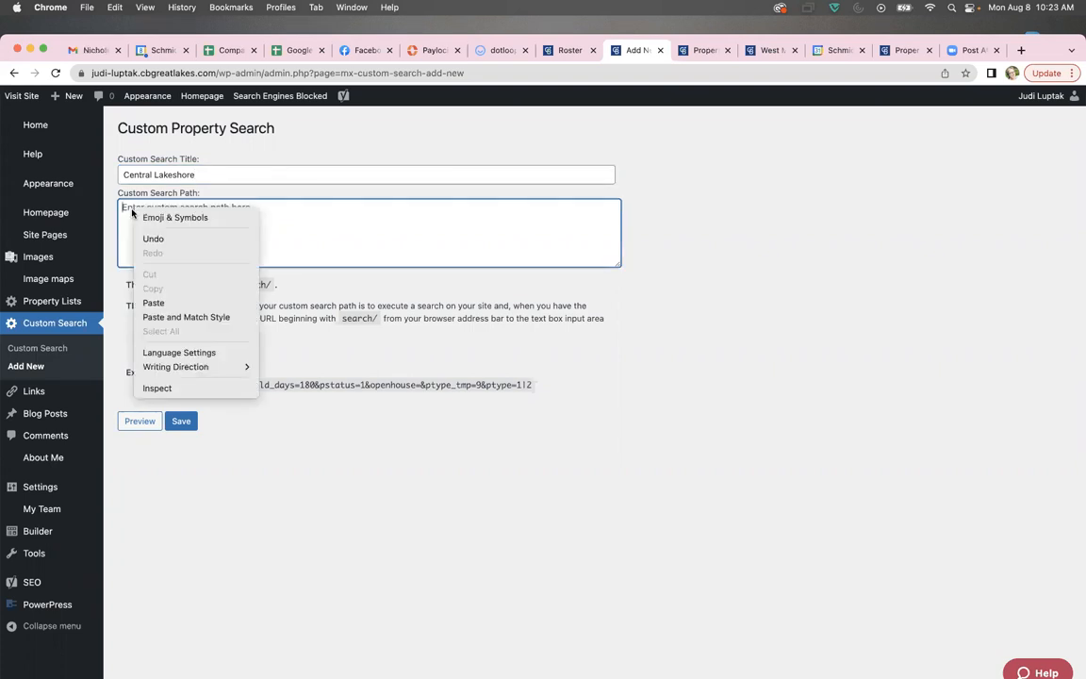
click(175, 304)
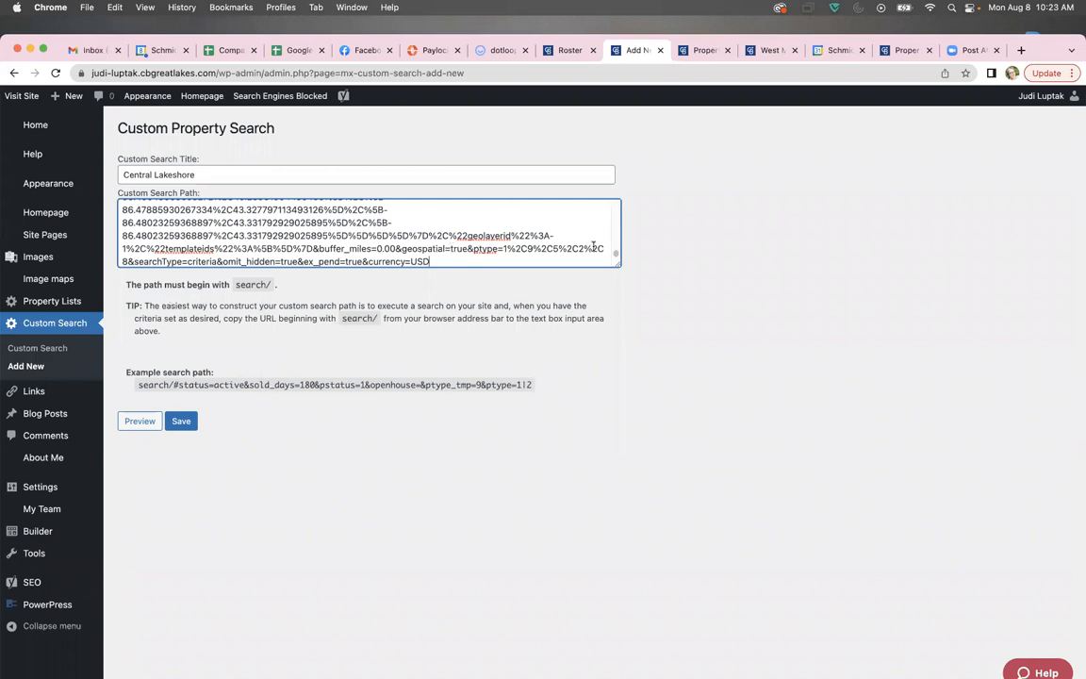
scroll(580, 245, up, 3)
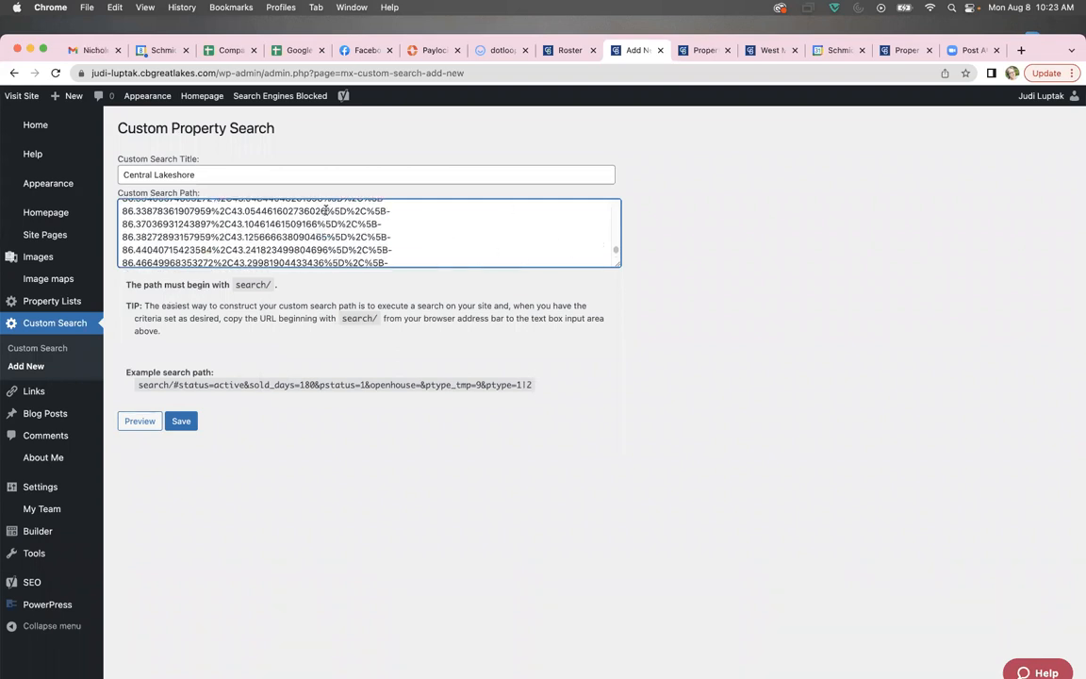
scroll(438, 237, up, 10)
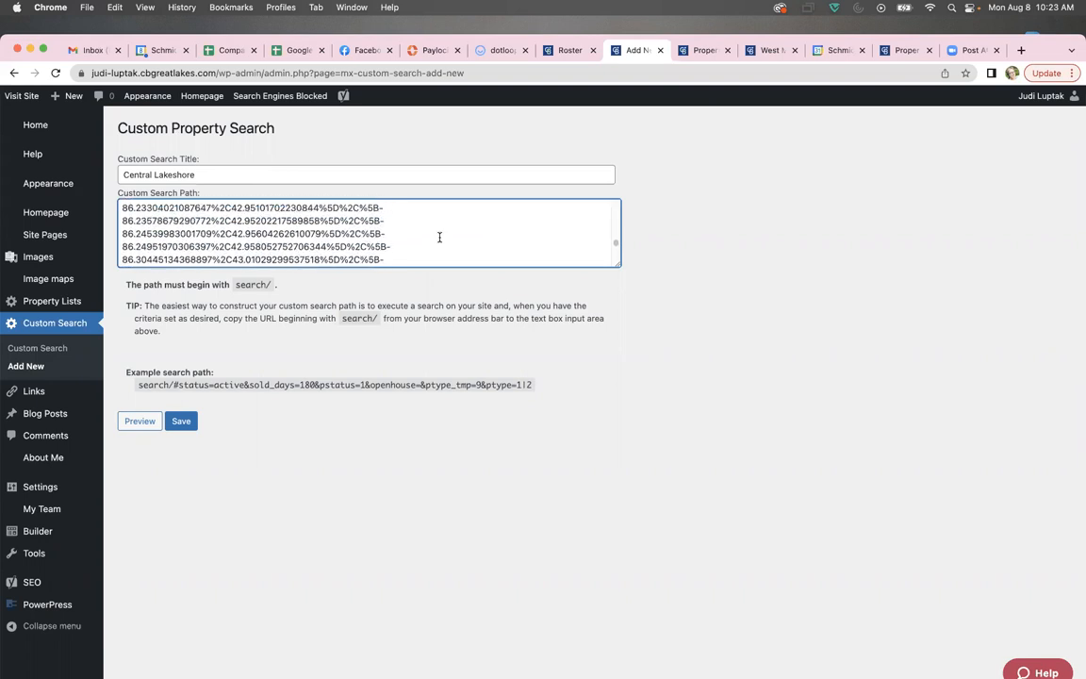
scroll(438, 237, up, 10)
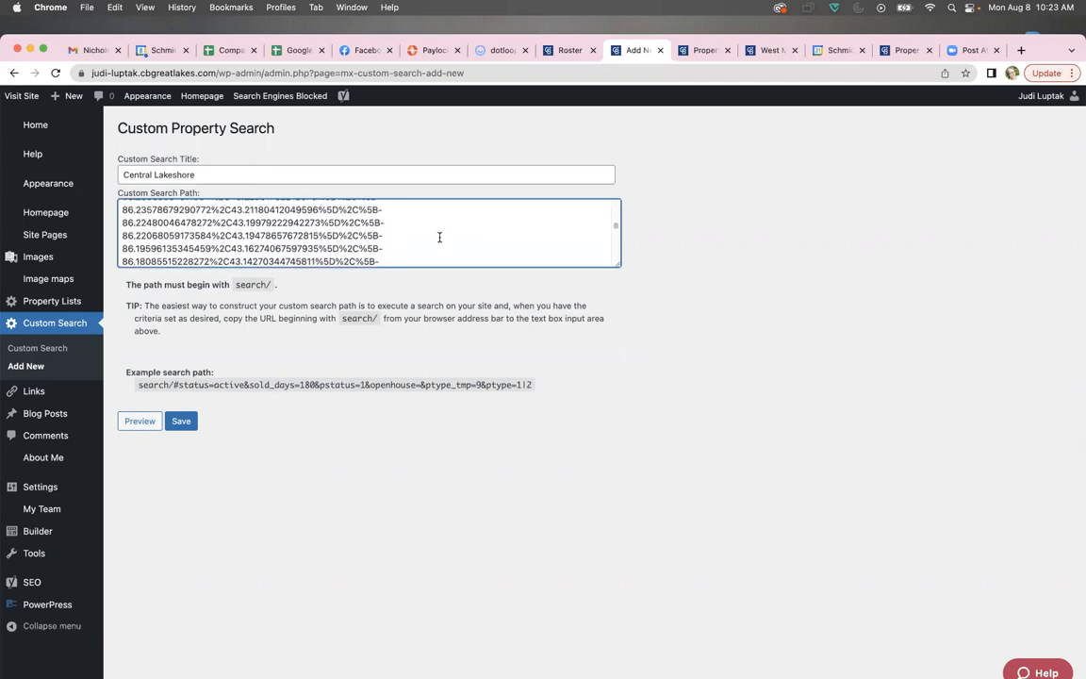
scroll(438, 237, up, 15)
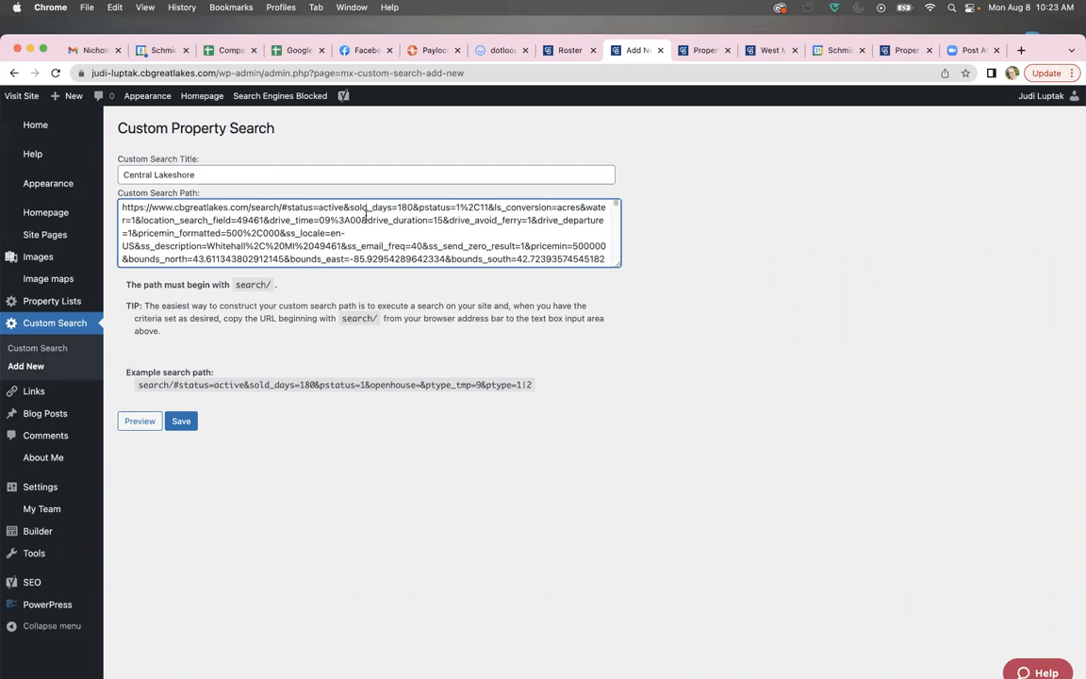
drag(124, 285, 280, 293)
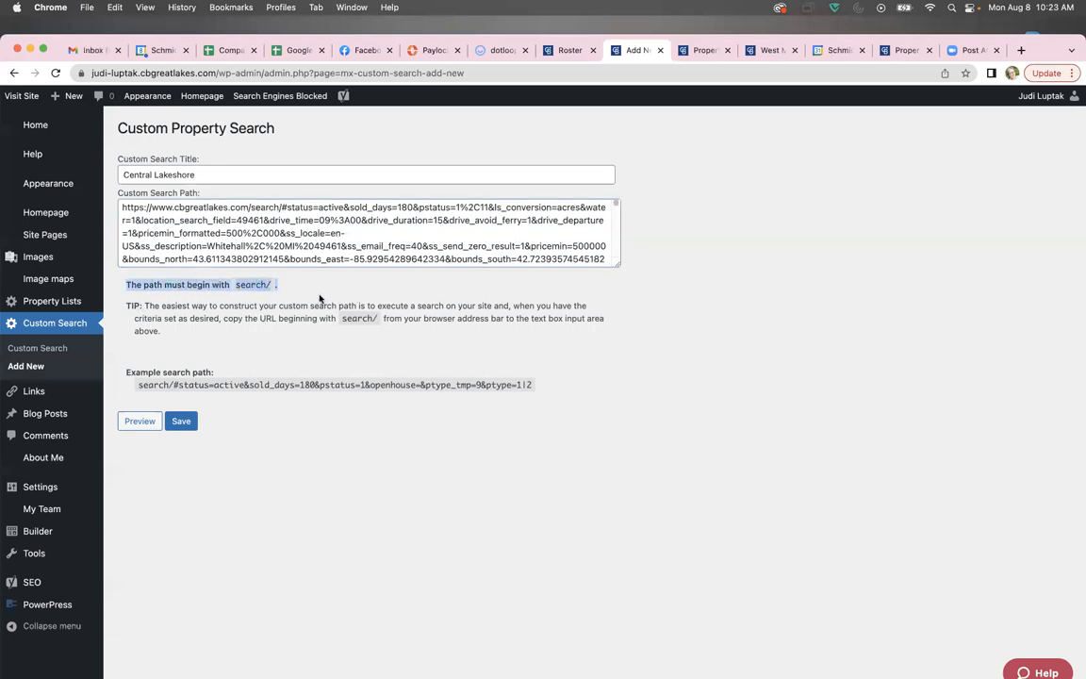
click(313, 292)
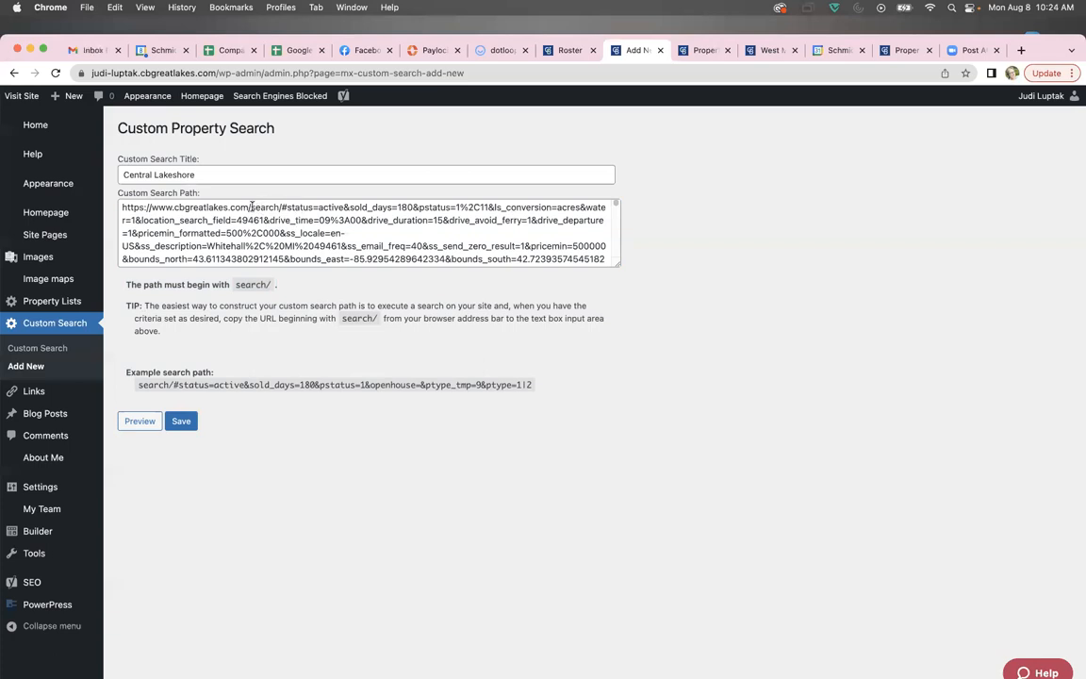
drag(251, 208, 126, 194)
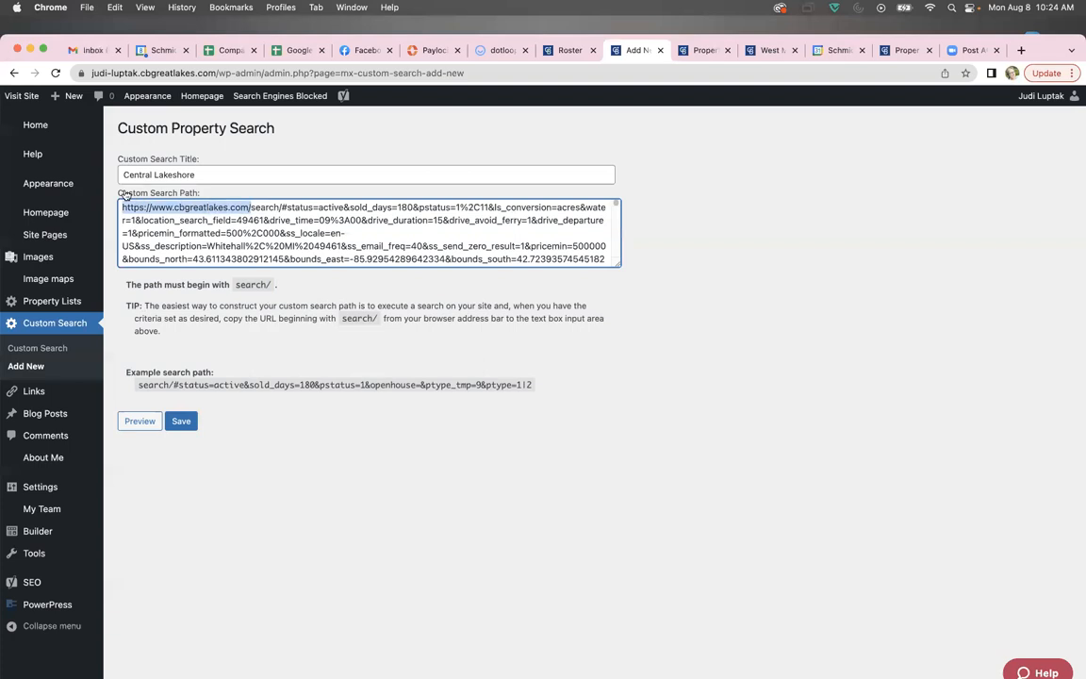
key(BackSpace)
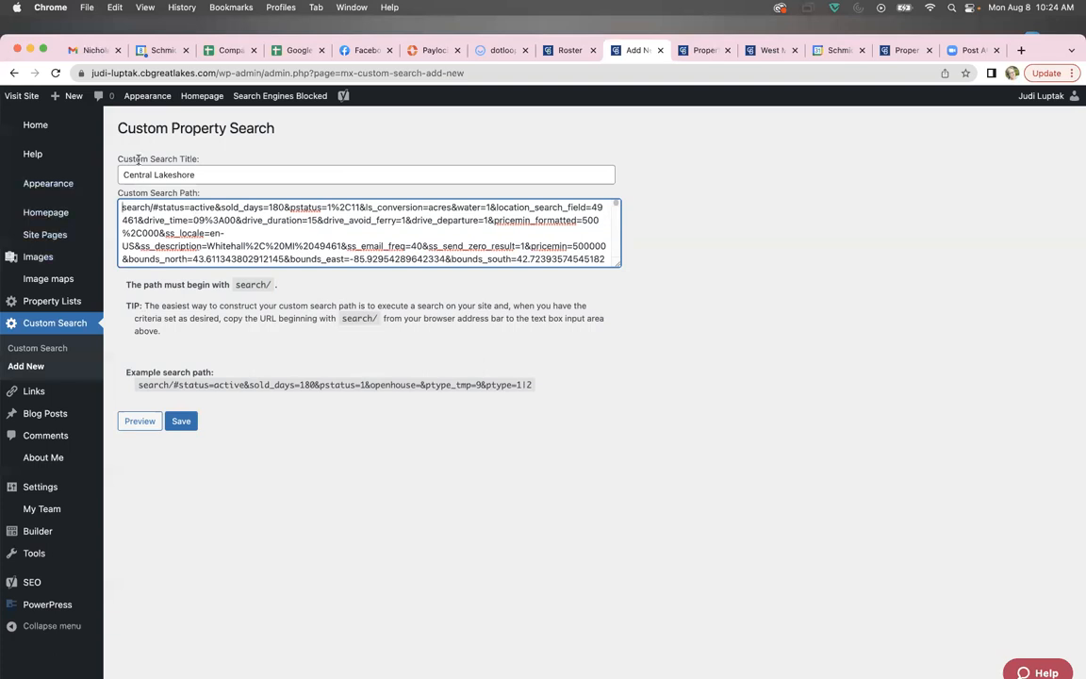
click(226, 175)
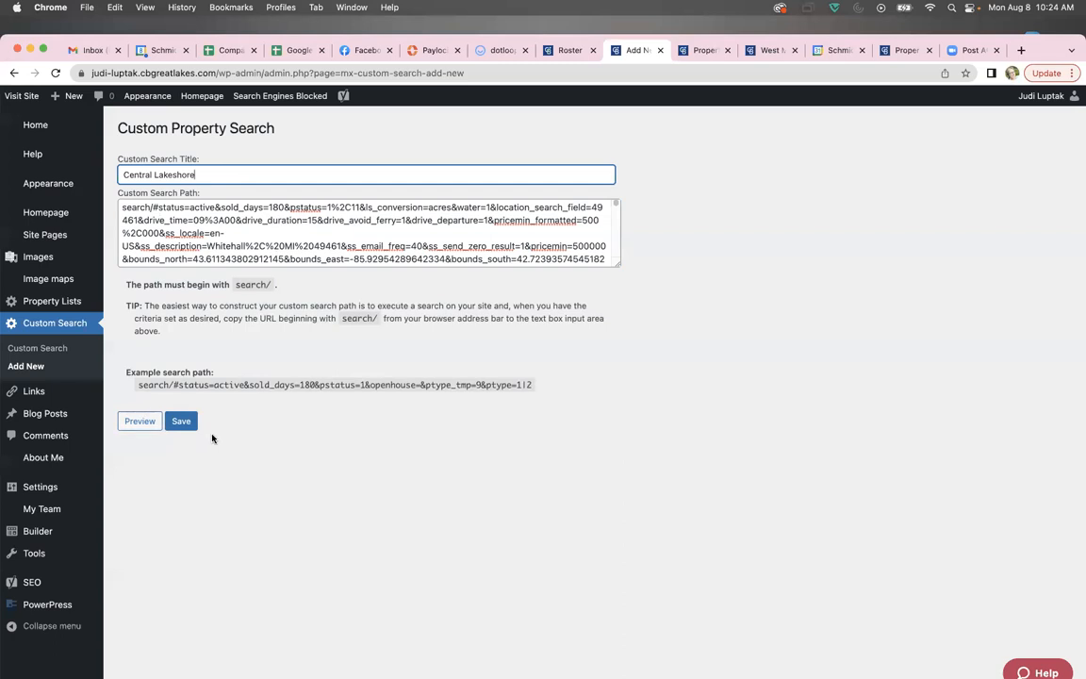
click(179, 422)
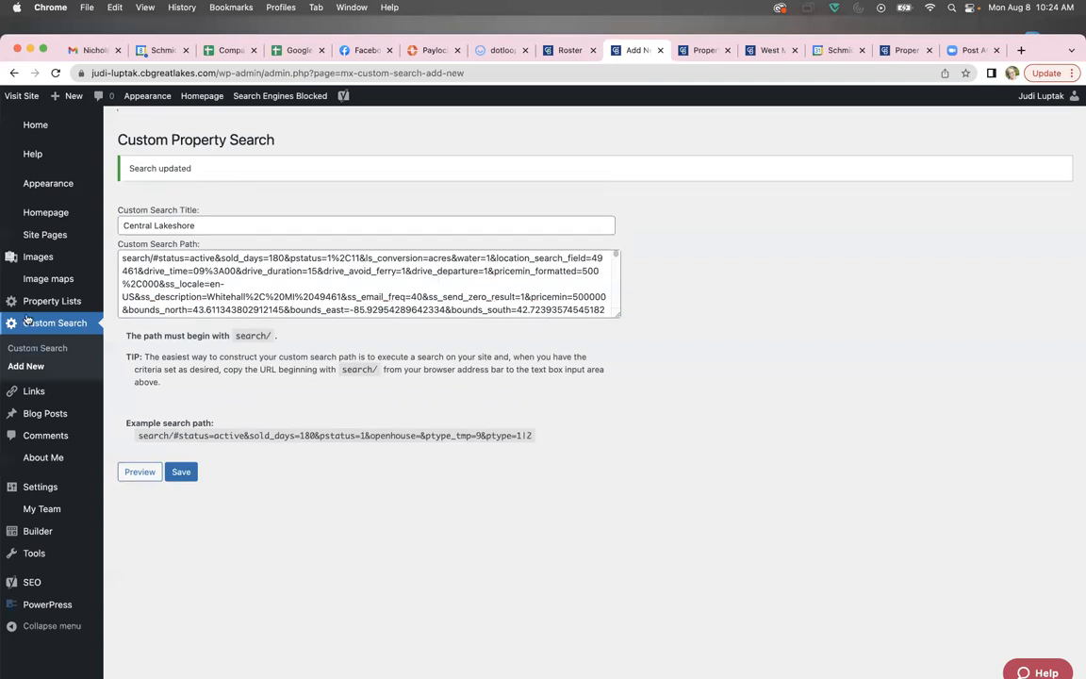
Step: Start a new Custom Search page from the common tasks for custom search links and title it Central Lakeshore
click(52, 126)
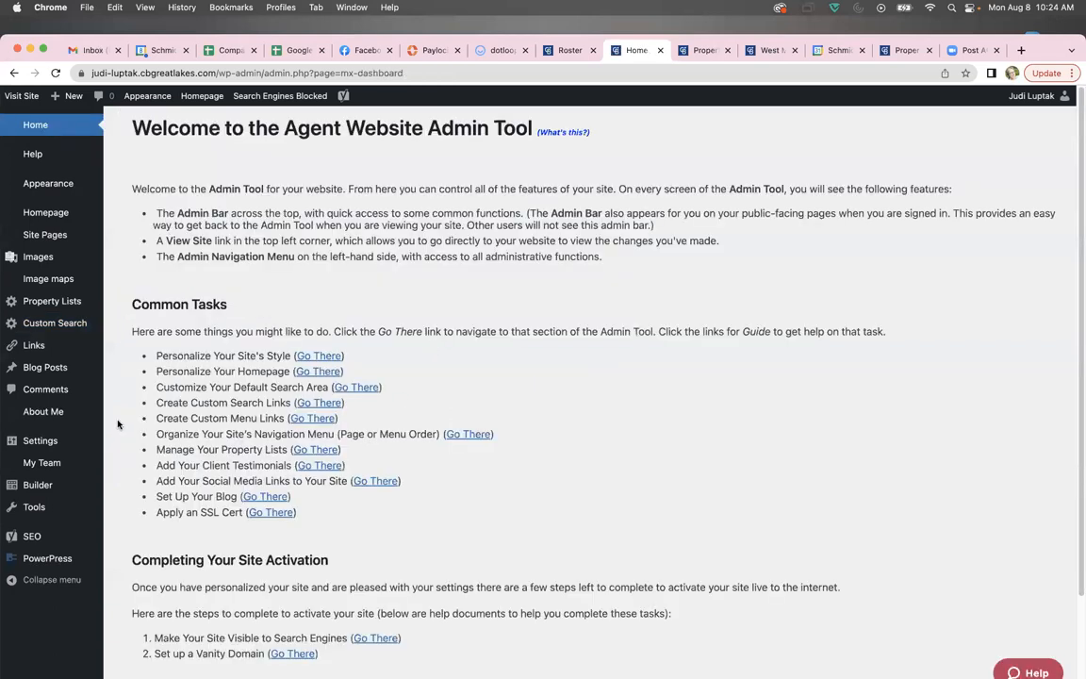
click(318, 402)
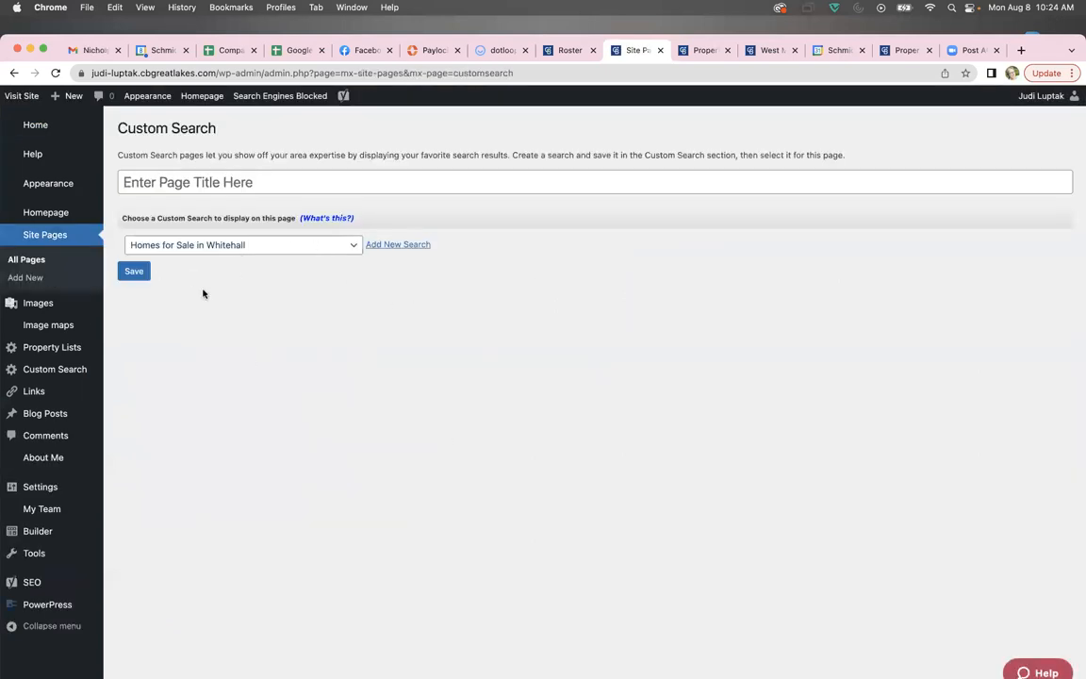
click(243, 184)
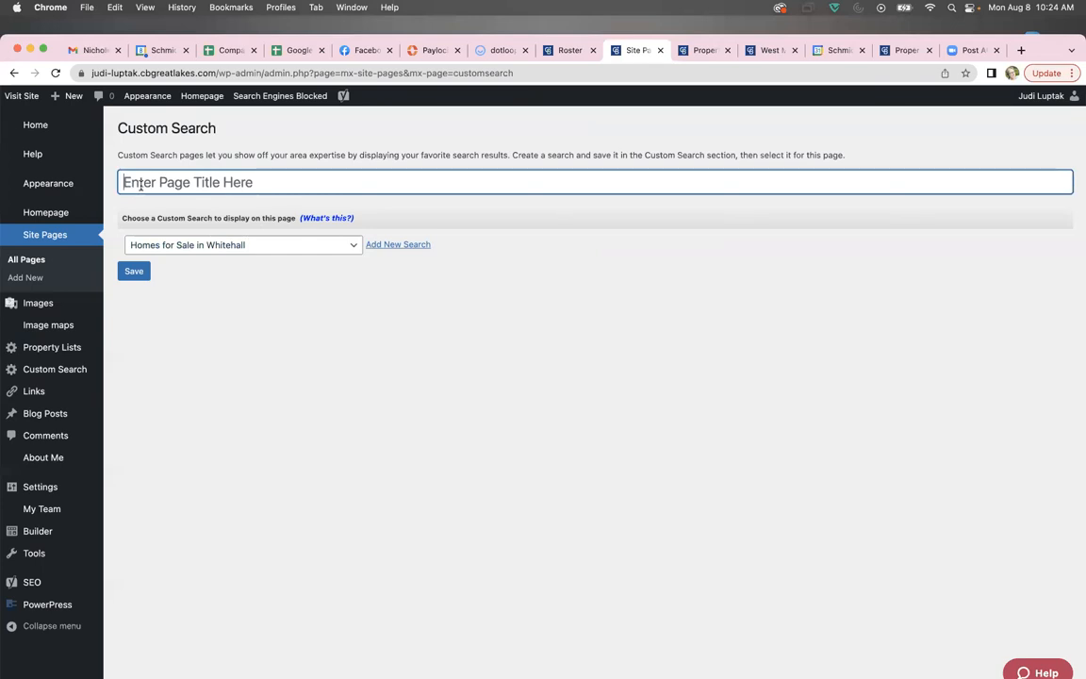
text(Cu)
key(BackSpace)
key(BackSpace)
text(Centr)
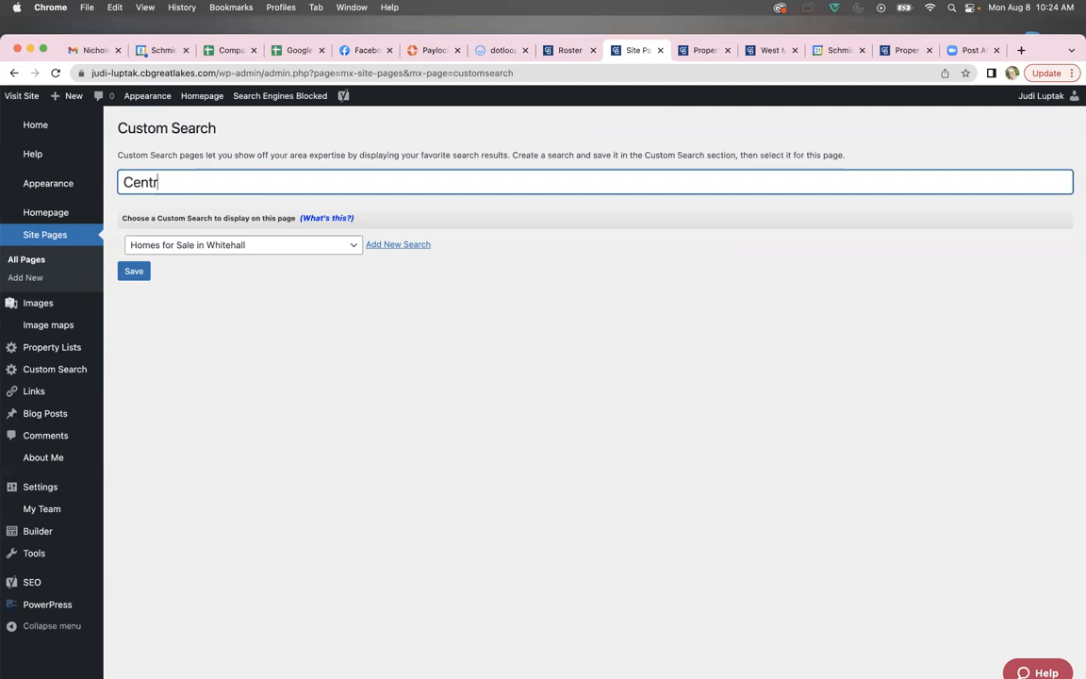
text(al Lakeshore)
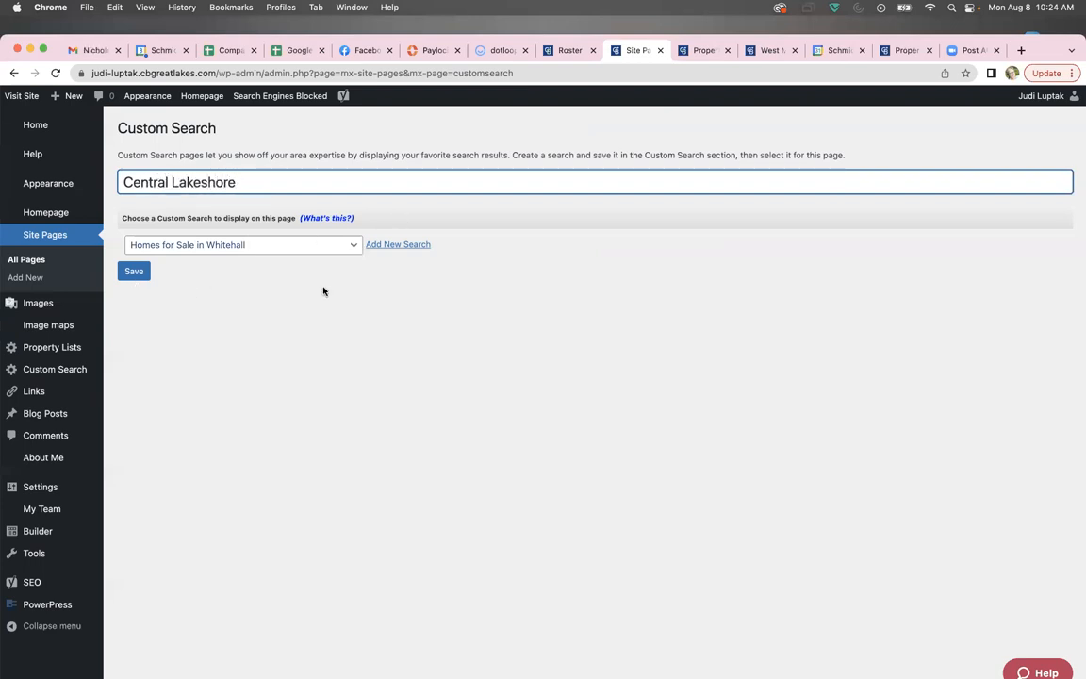
Step: Choose the Central Lakeshore custom search to display on the page and save the page
click(351, 248)
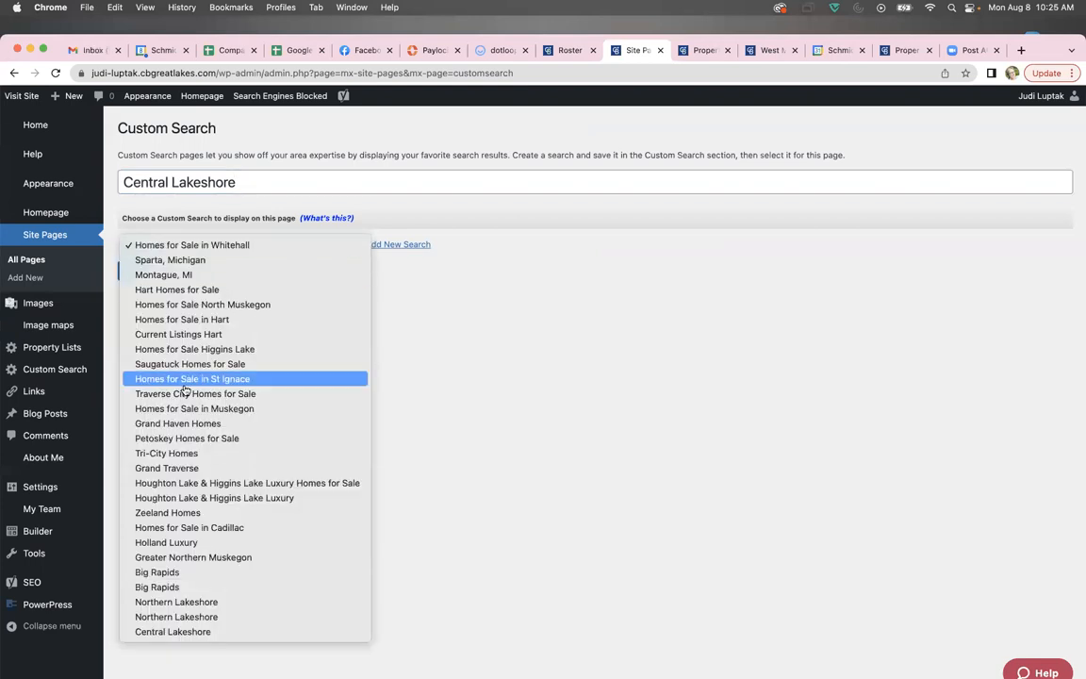
click(178, 633)
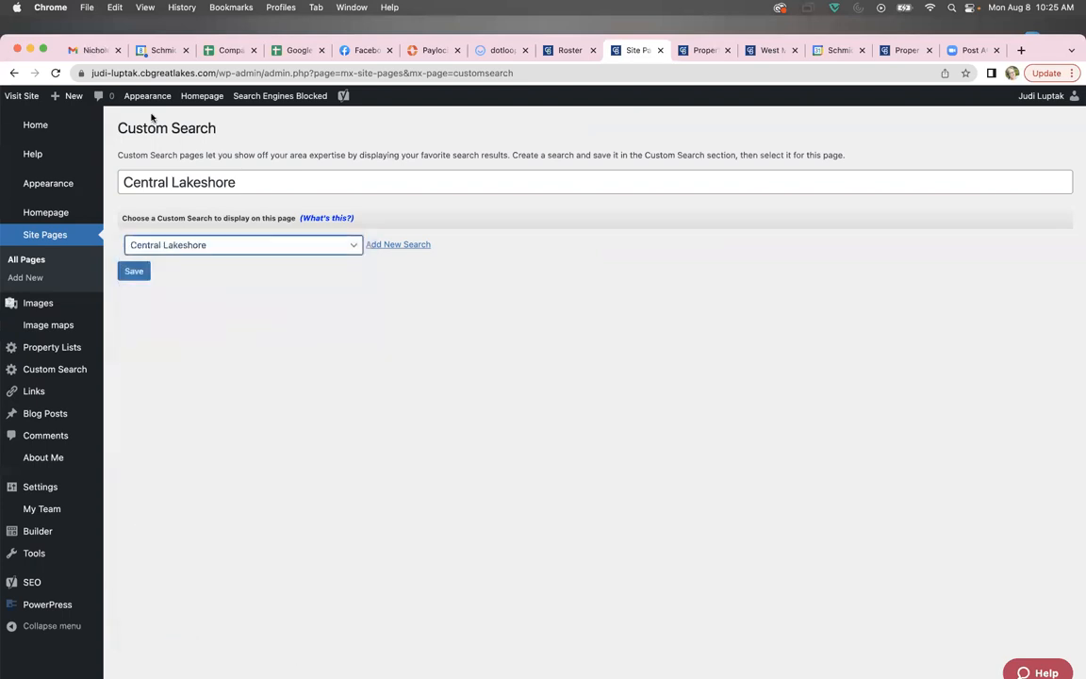
click(133, 271)
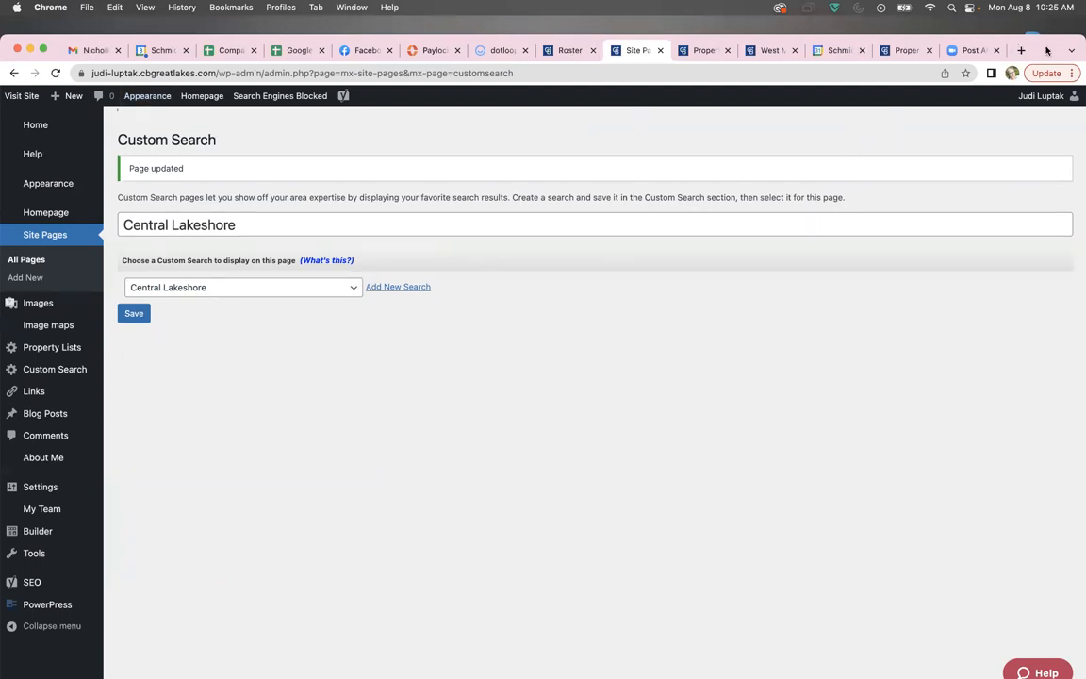
Step: View the live agent website, open the Central Lakeshore page, and check its listings and the entries under Properties
drag(1046, 50, 1046, 75)
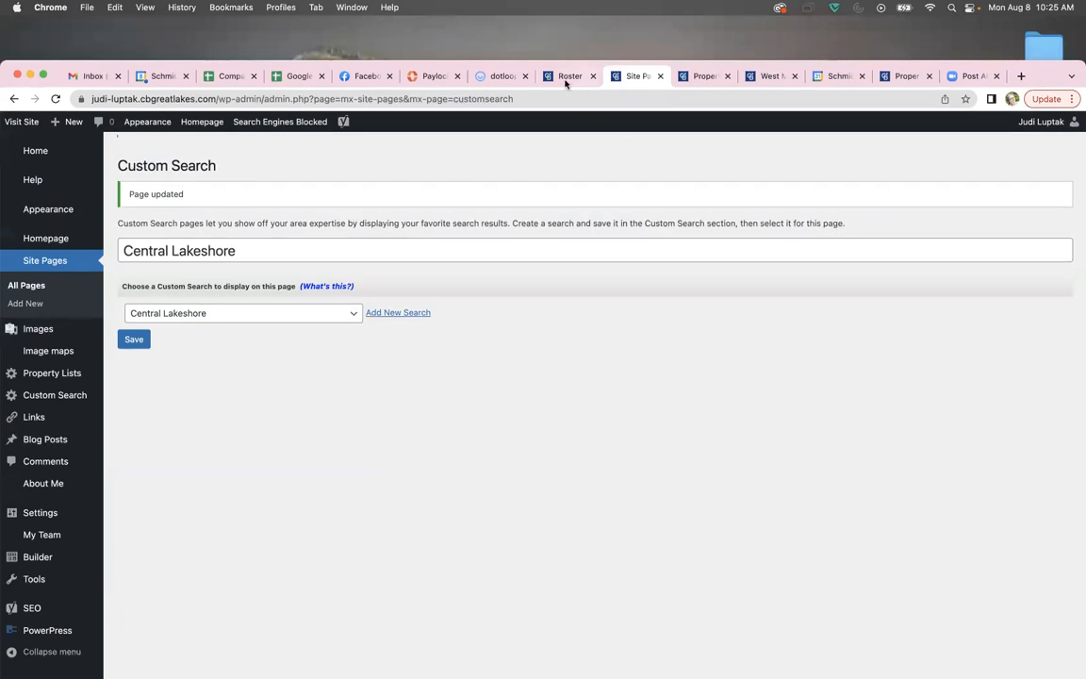
click(701, 76)
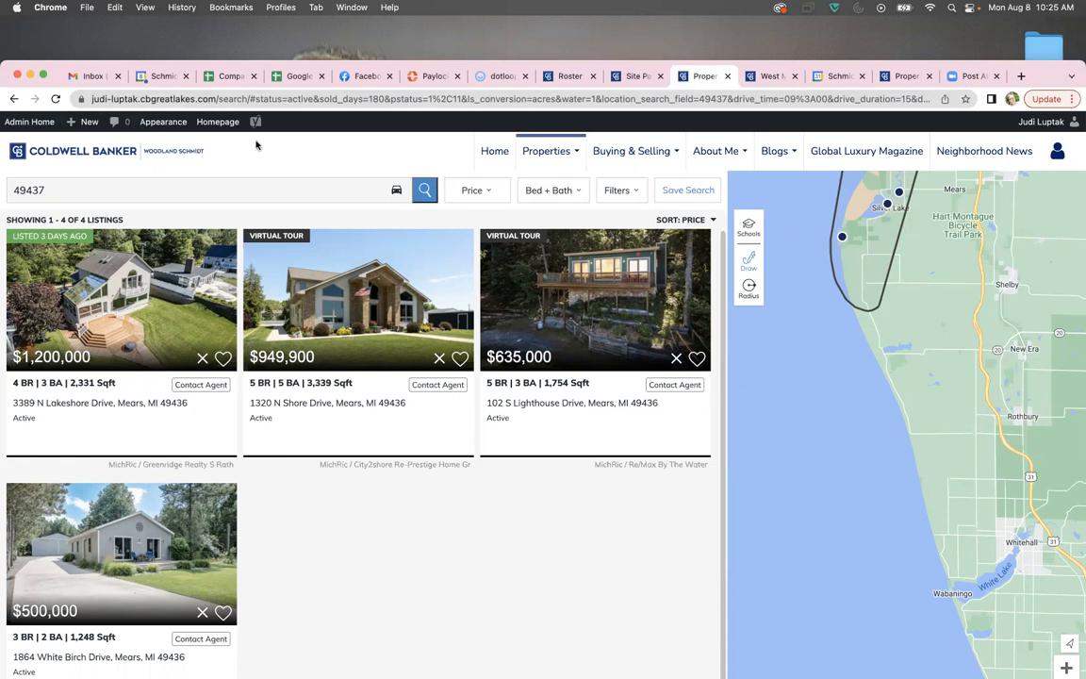
click(217, 122)
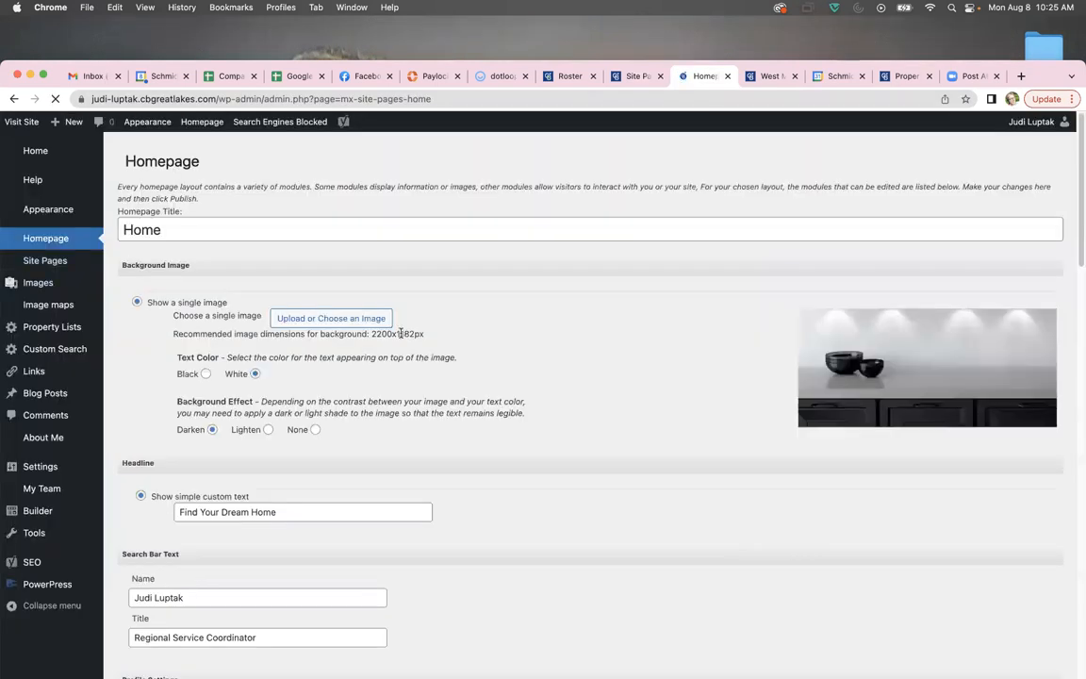
click(41, 155)
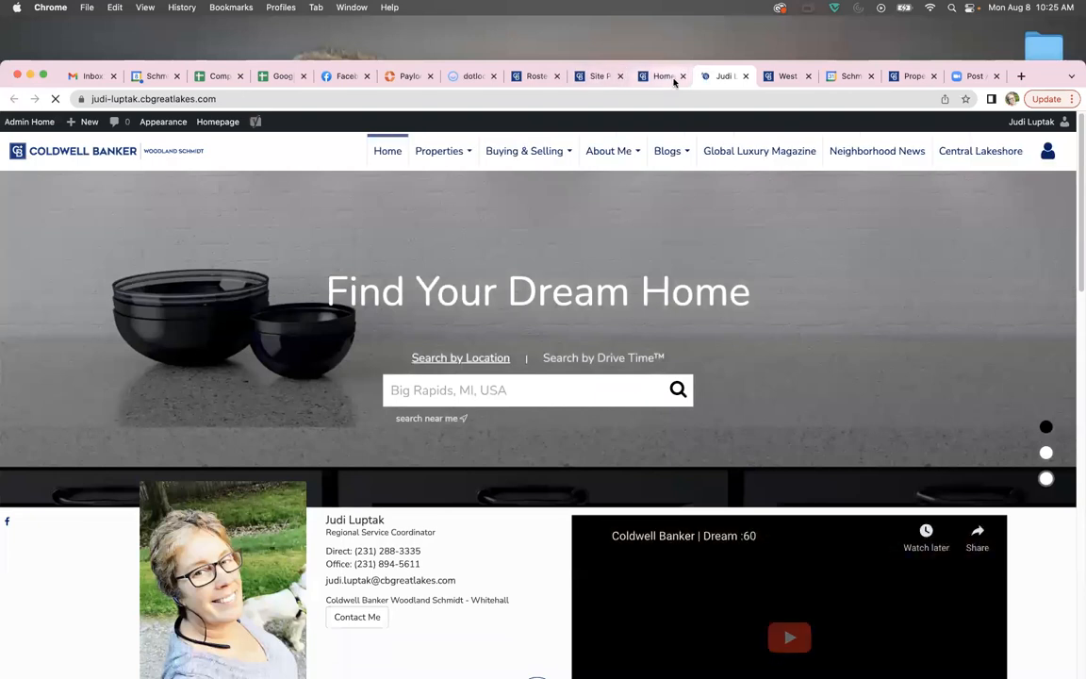
click(683, 77)
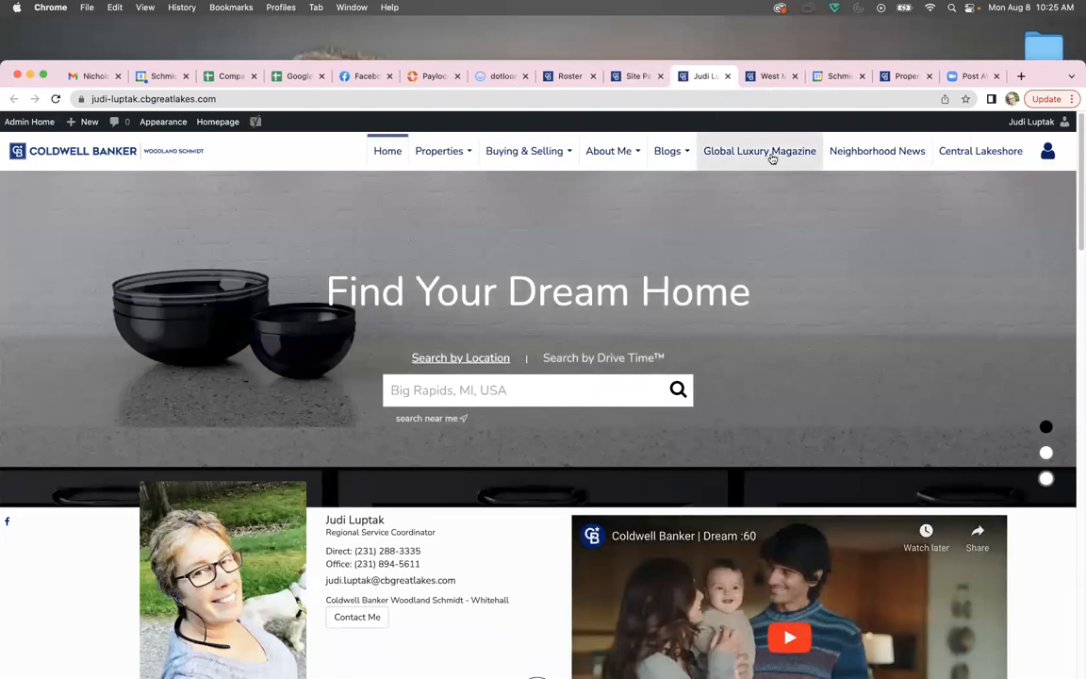
click(972, 150)
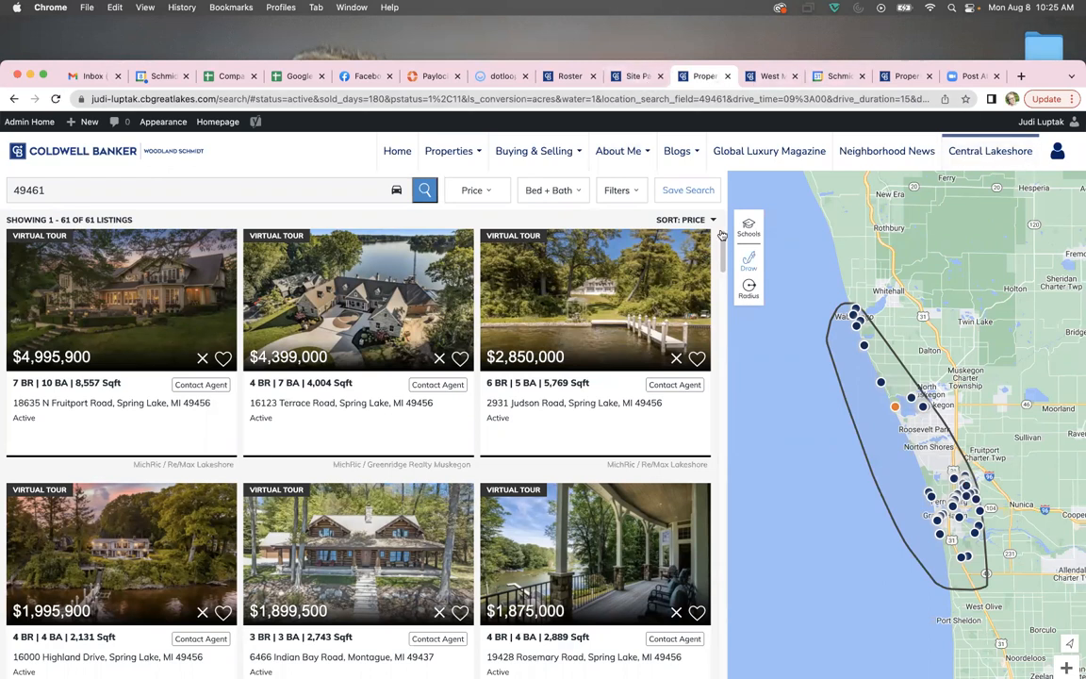
mouse_move(476, 160)
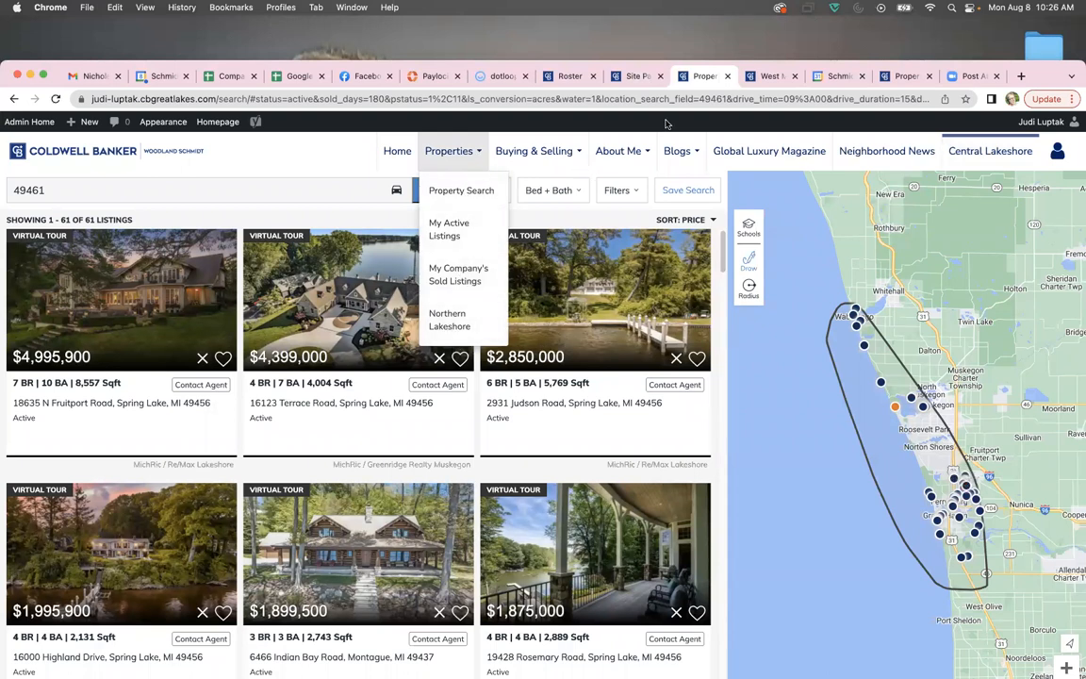
Step: Open the list of all site pages and locate the Central Lakeshore page, comparing it with the live site's menu
click(637, 77)
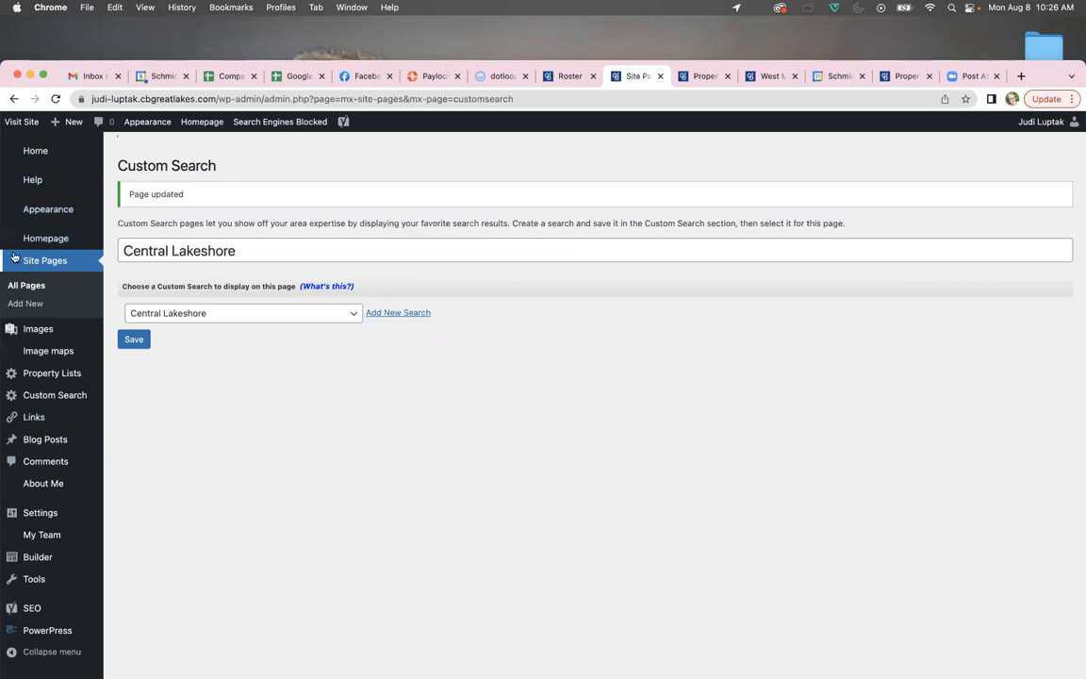
click(26, 286)
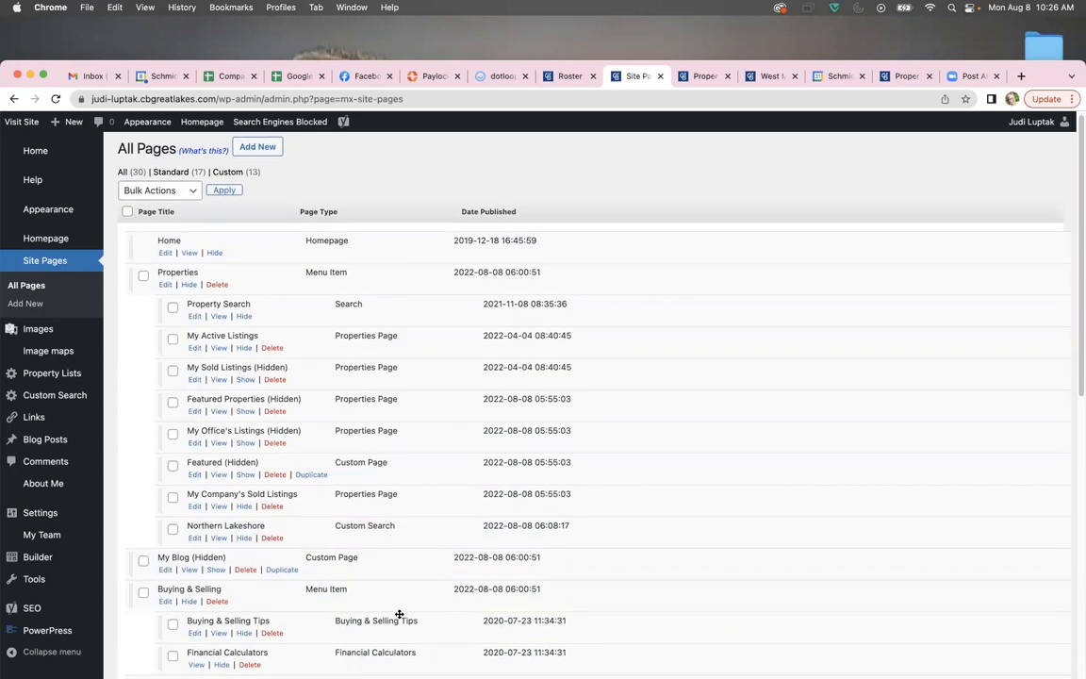
scroll(399, 614, down, 10)
scroll(399, 614, down, 2)
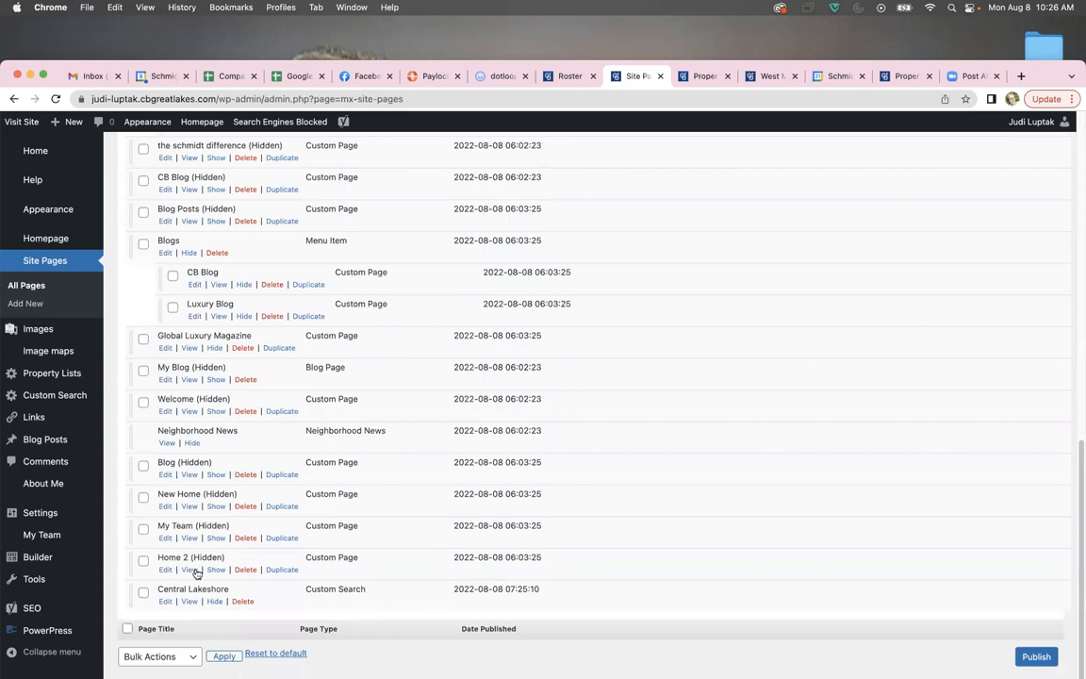
click(703, 75)
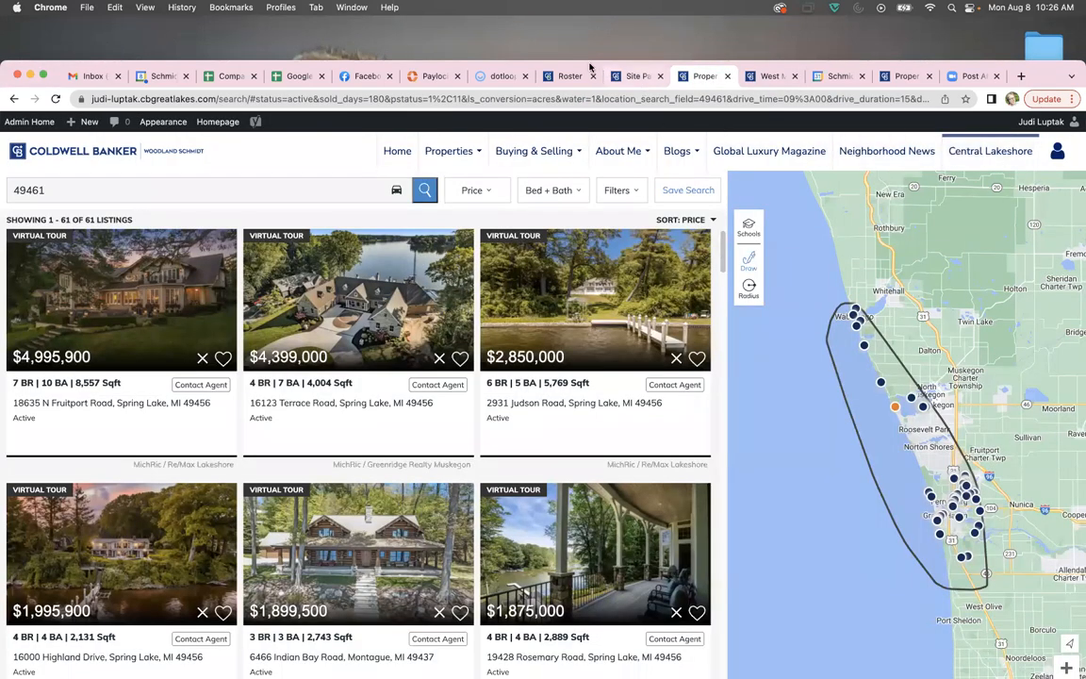
click(638, 78)
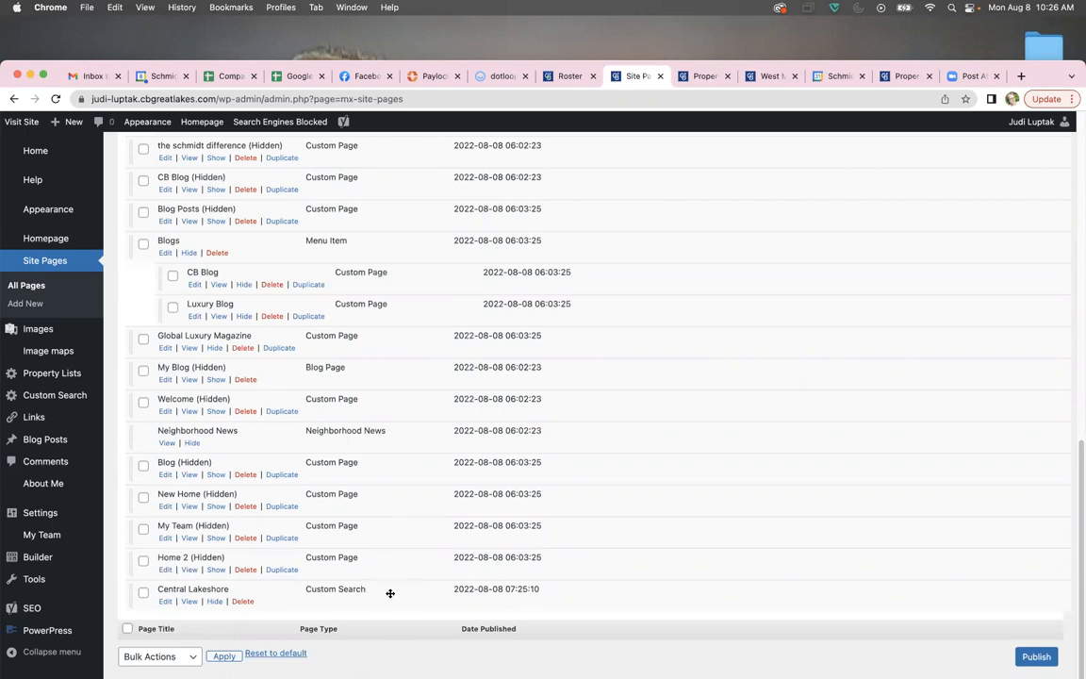
Step: Nest the Central Lakeshore page under Properties, directly below Northern Lakeshore, and publish the navigation
drag(390, 593, 387, 325)
scroll(434, 349, up, 5)
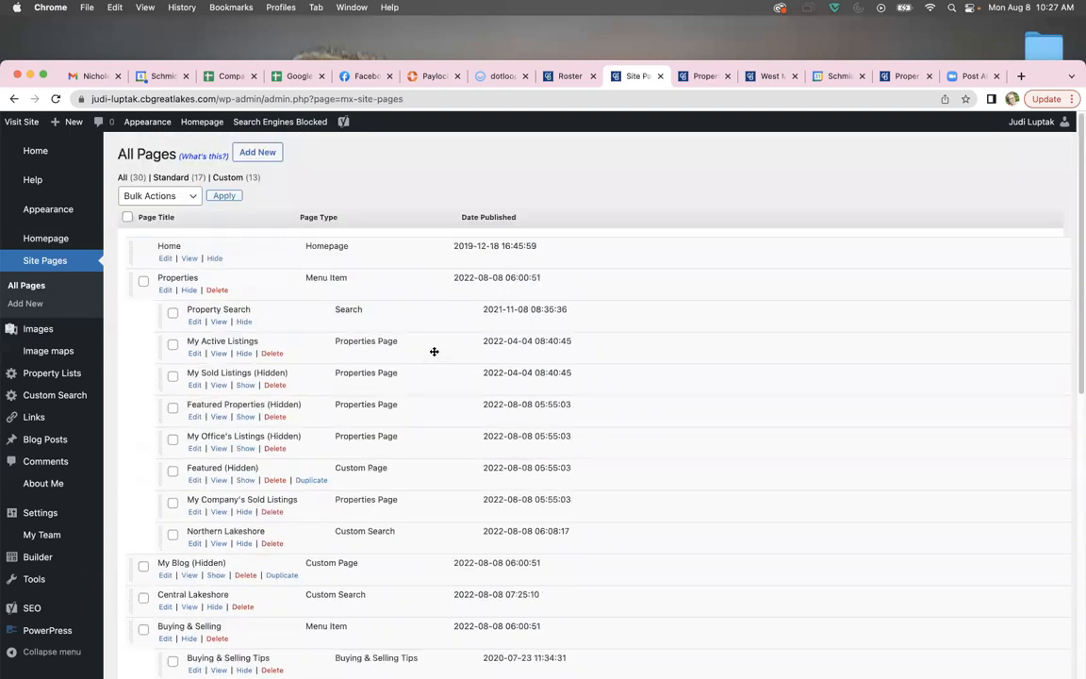
scroll(434, 351, down, 2)
drag(276, 523, 303, 485)
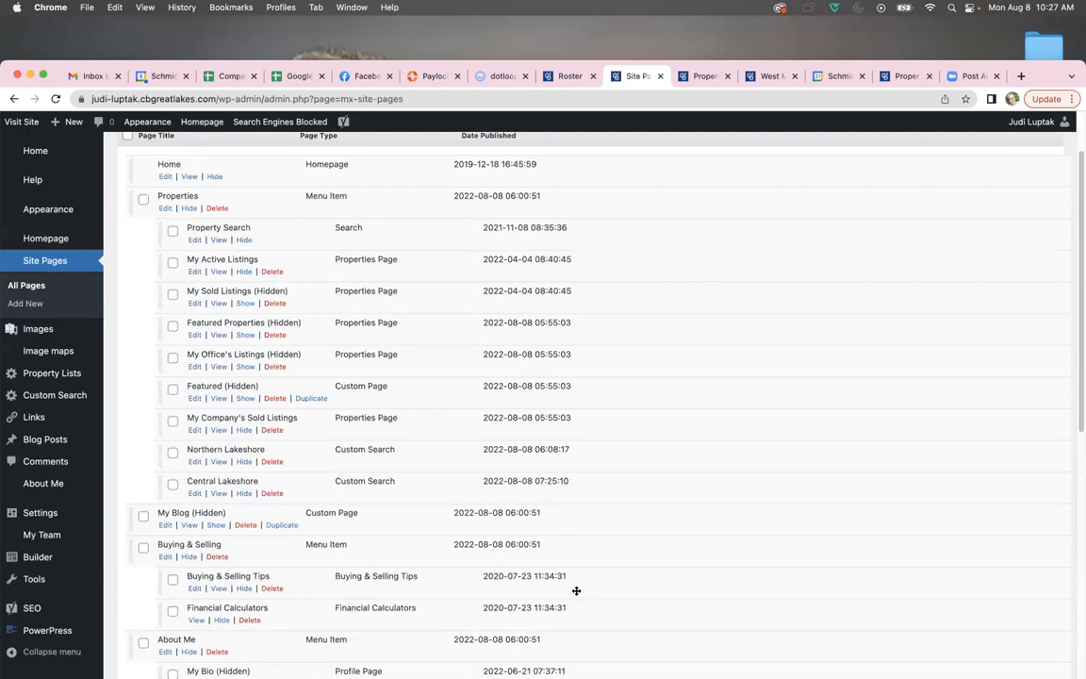
scroll(644, 627, down, 10)
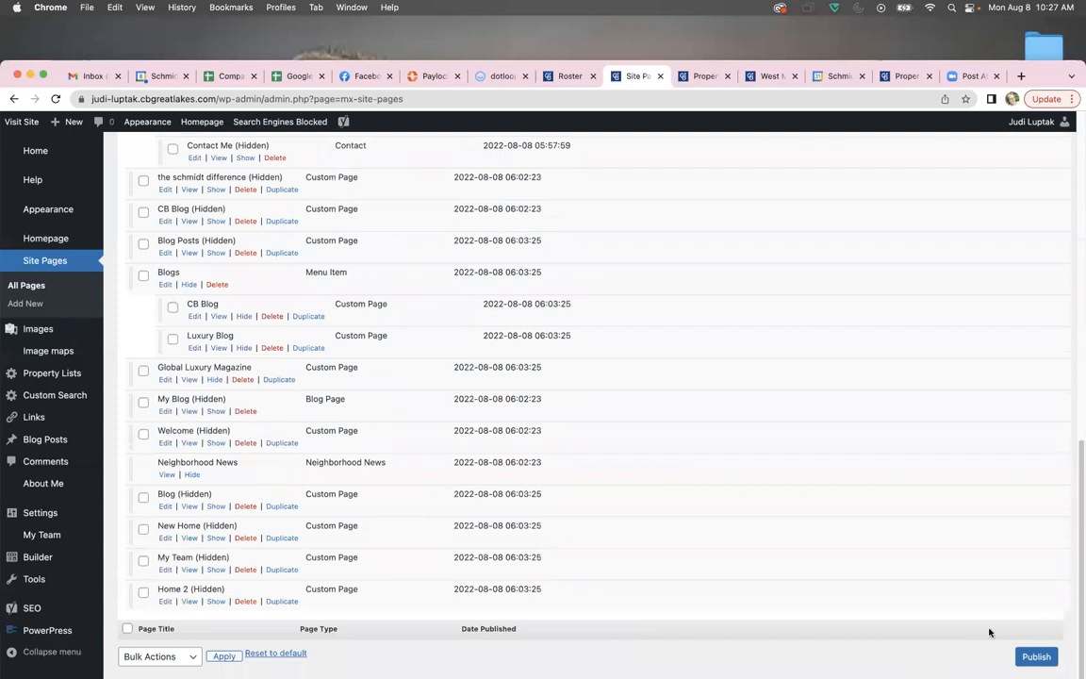
click(1035, 657)
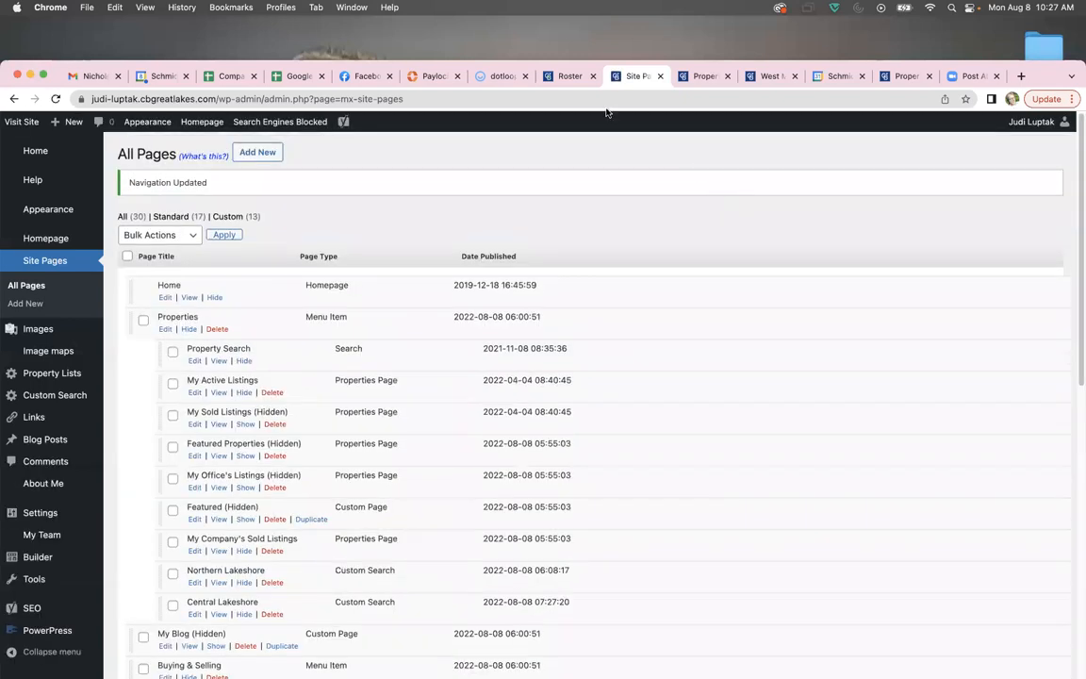
Step: Reload the live agent website and check the entries under Properties, including Central Lakeshore, then return to the site pages
click(705, 77)
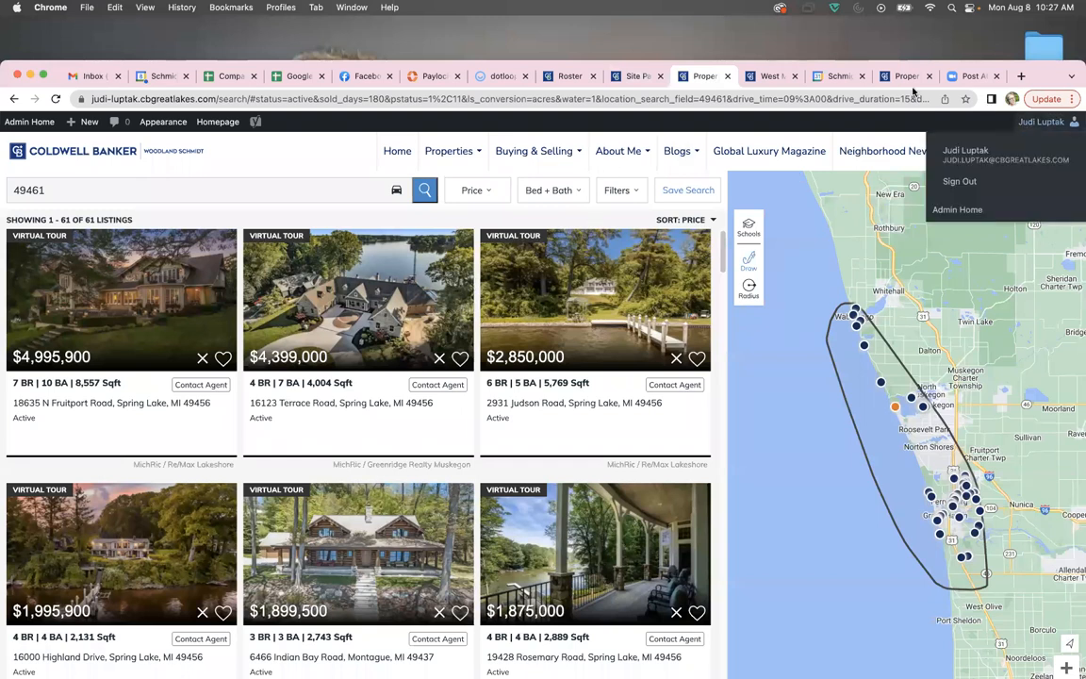
click(57, 99)
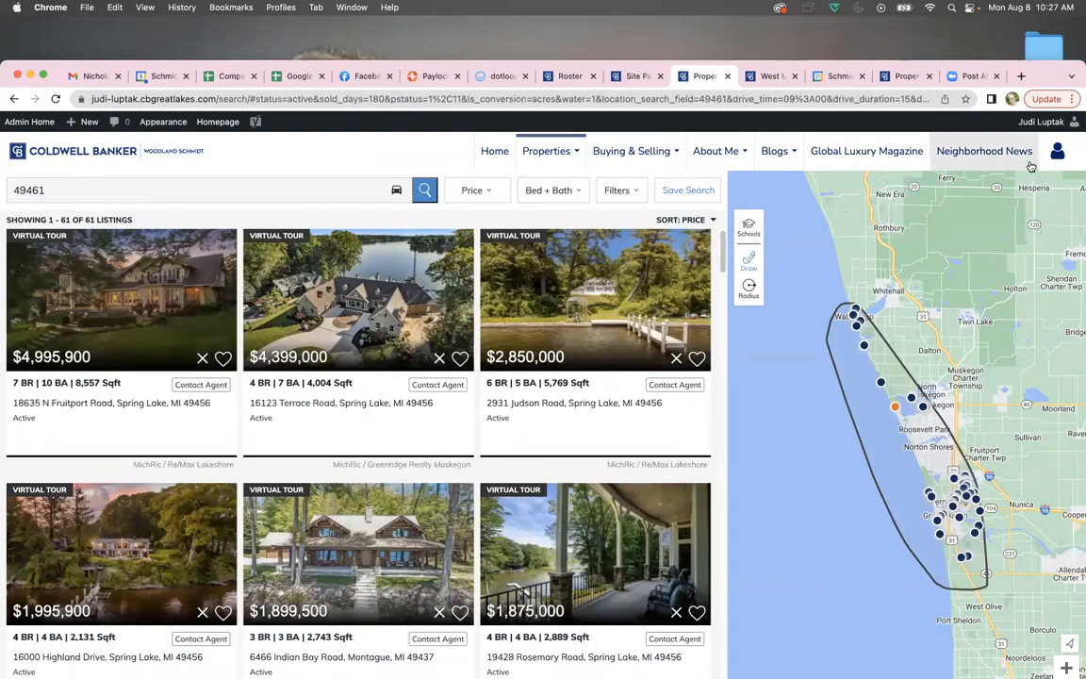
mouse_move(571, 167)
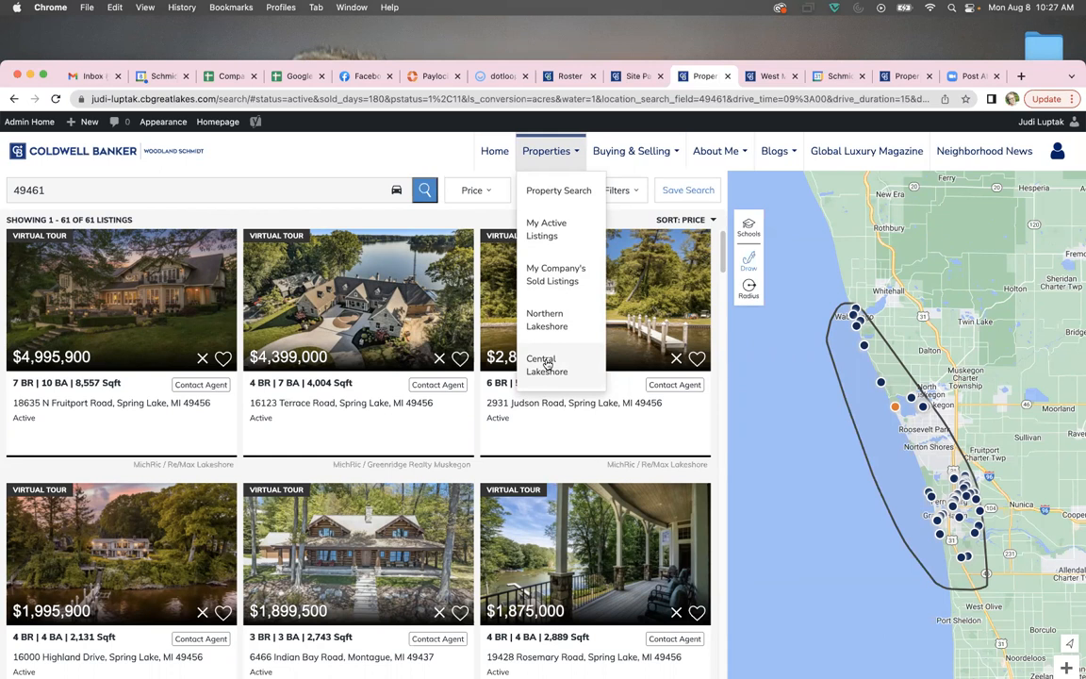
click(645, 79)
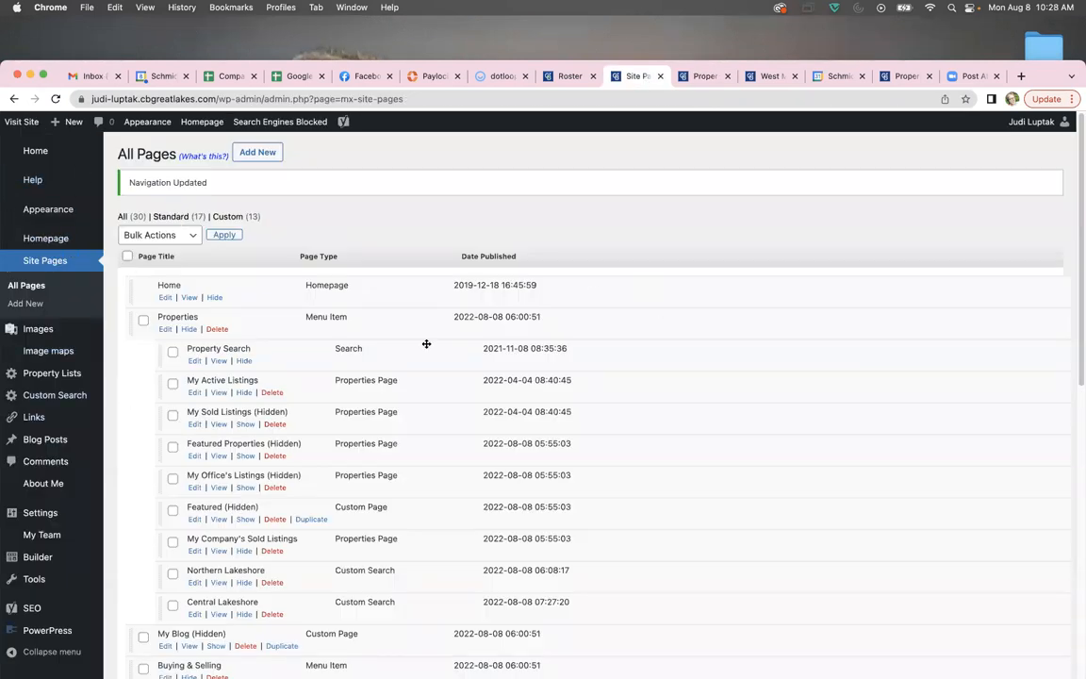
drag(1052, 76, 1051, 67)
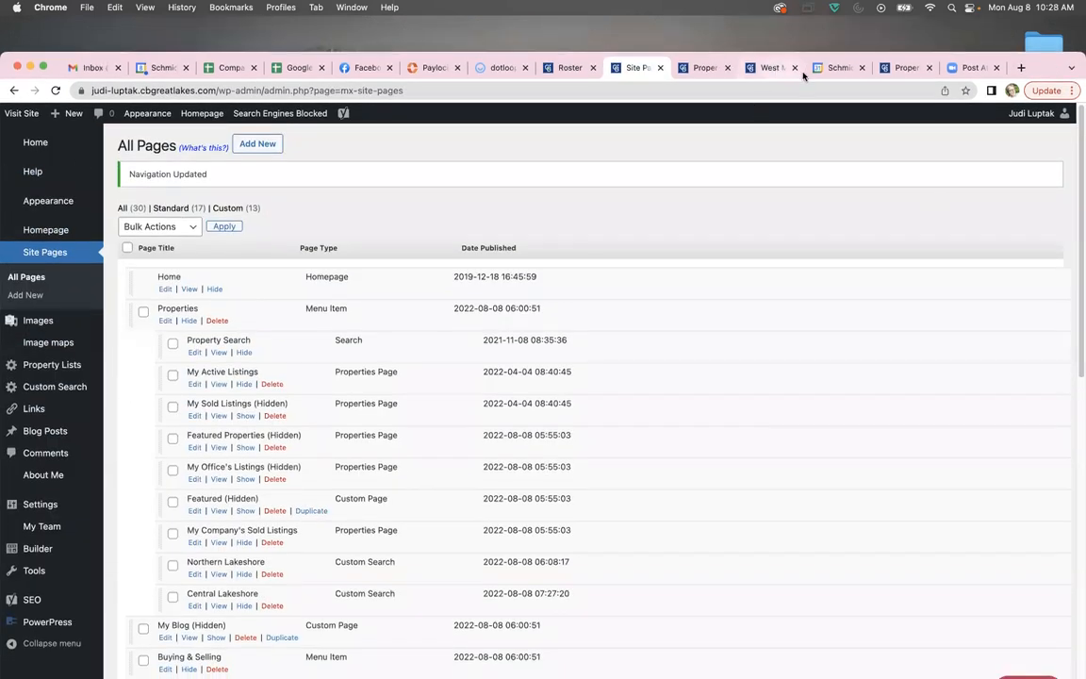
Step: Go to the company homepage at cbgreatlakes.com and search for properties by location in 49461
click(908, 70)
key(super+l)
text(cbgreatlake)
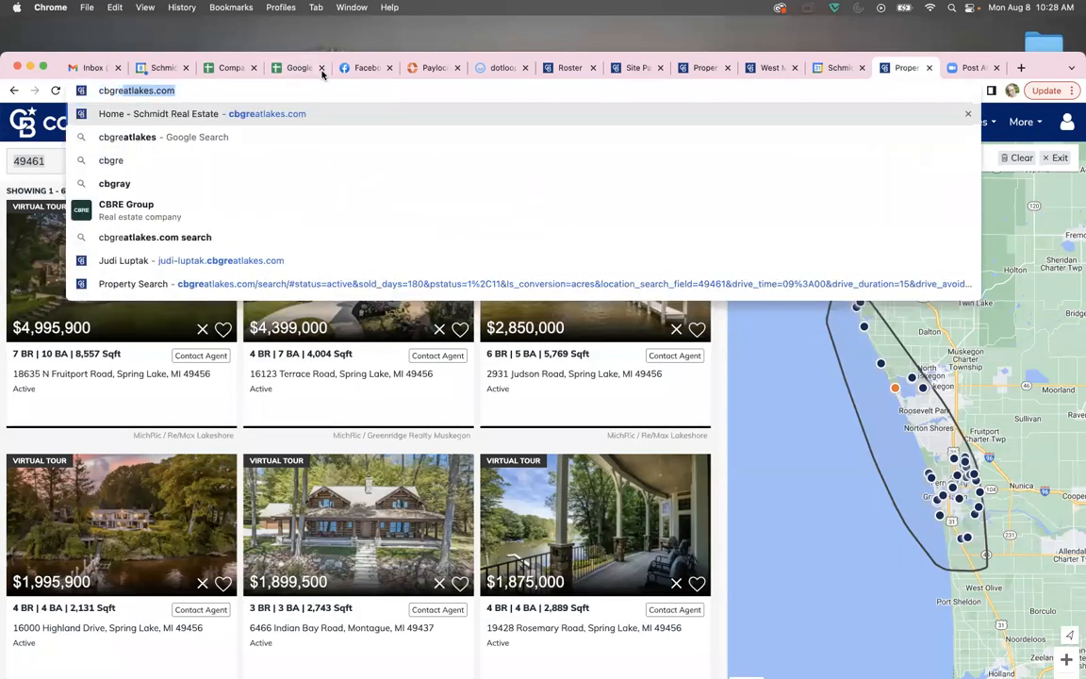
text(s)
key(Return)
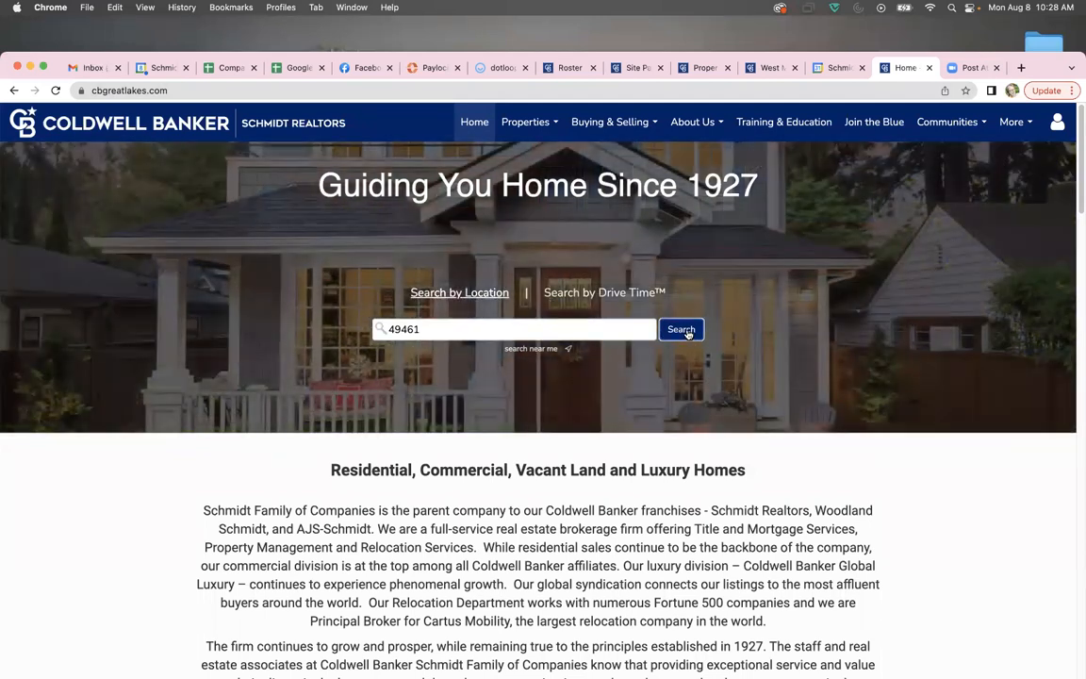
click(687, 333)
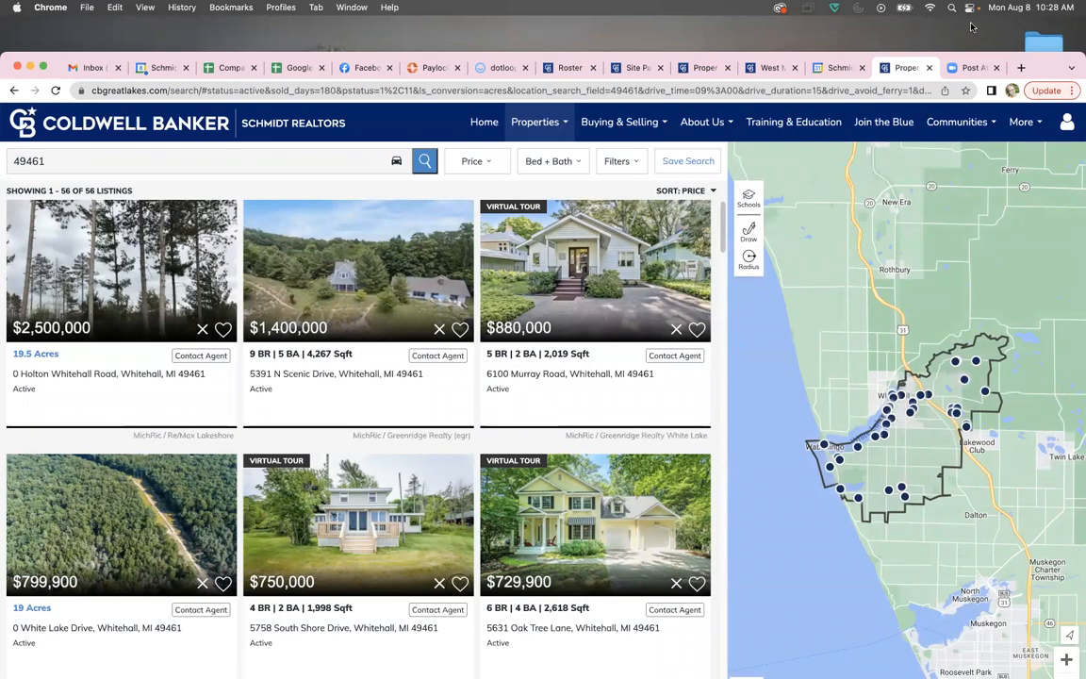
double_click(1053, 72)
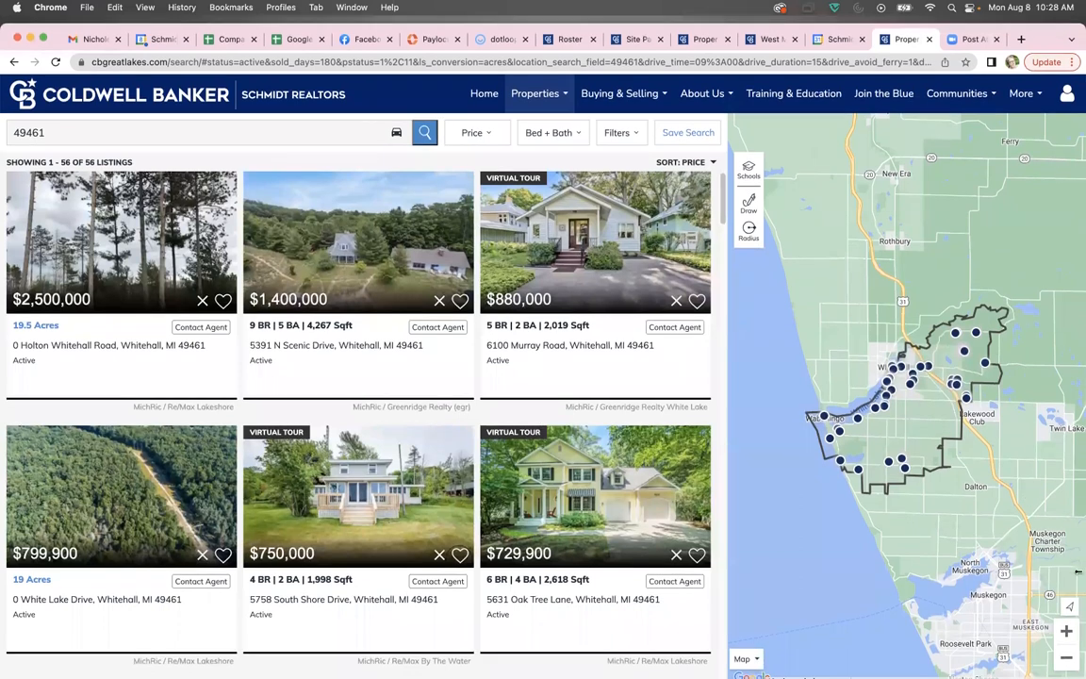
Step: Quick Draw a search boundary on the map along the lakeshore from south of Grand Haven past Holland and Saugatuck to Glenn
click(1064, 657)
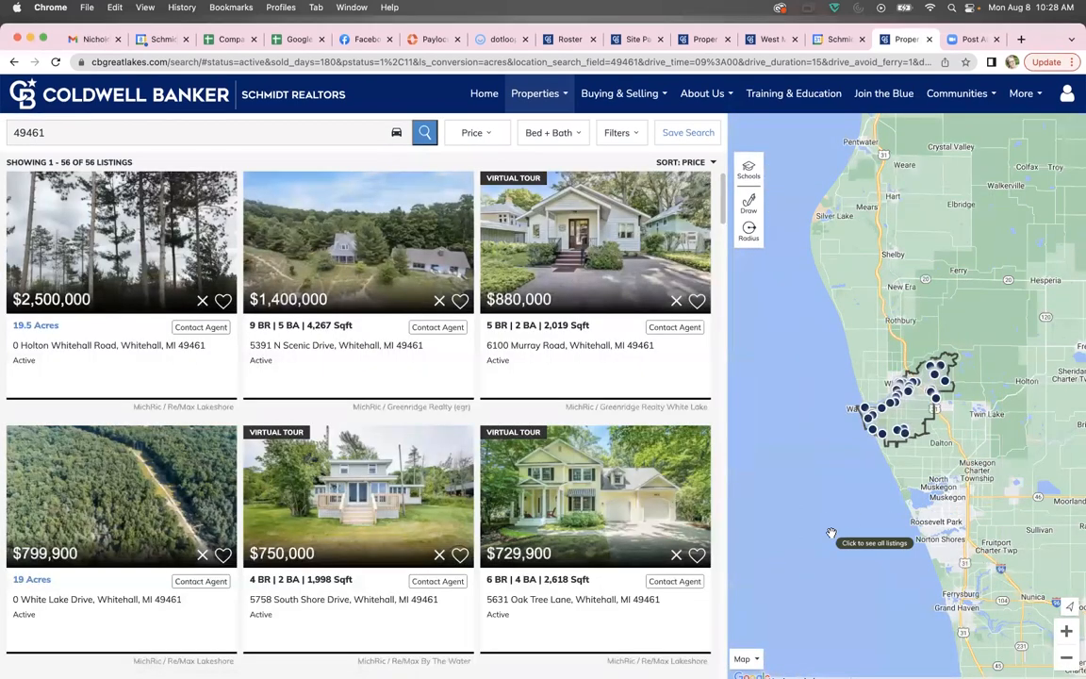
drag(838, 532, 760, 137)
drag(959, 451, 963, 400)
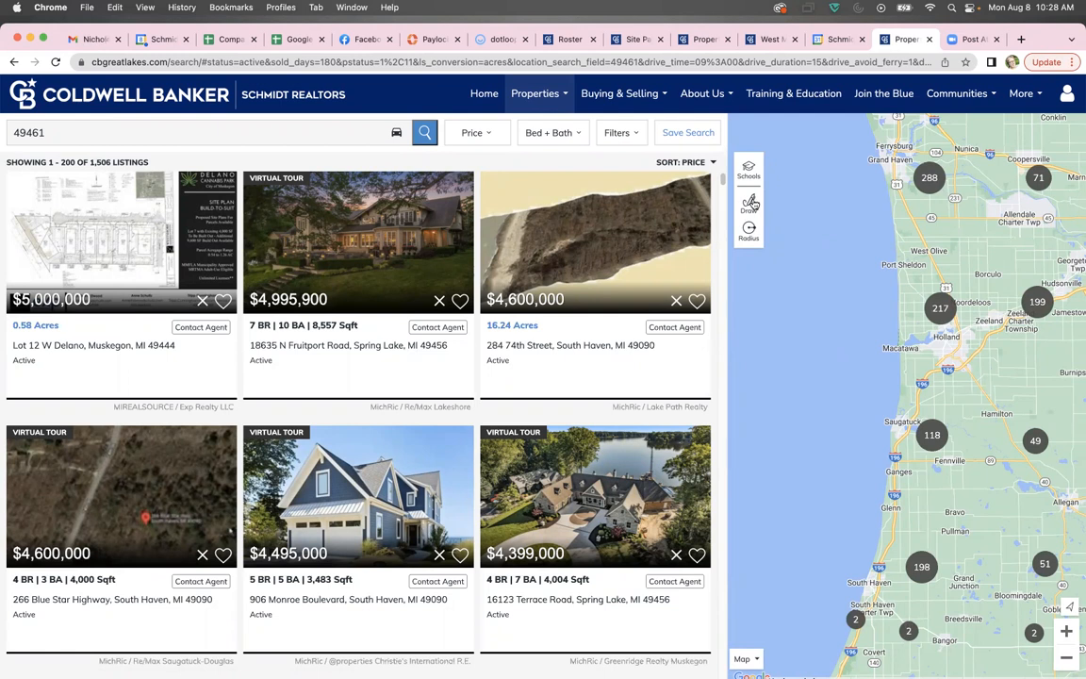
click(751, 202)
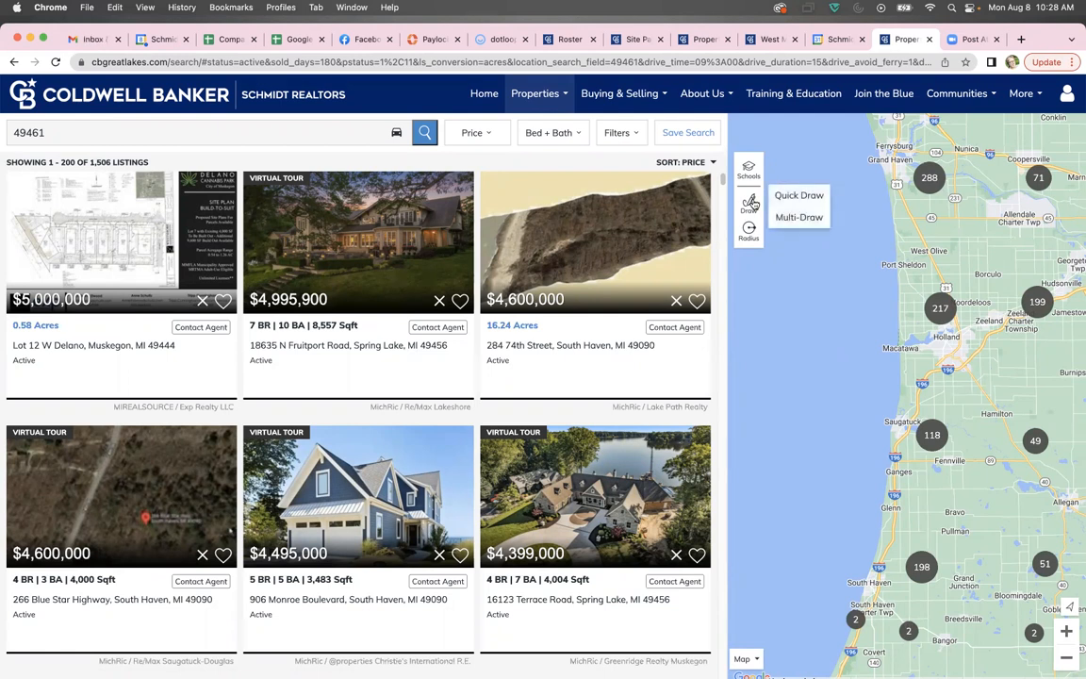
click(801, 196)
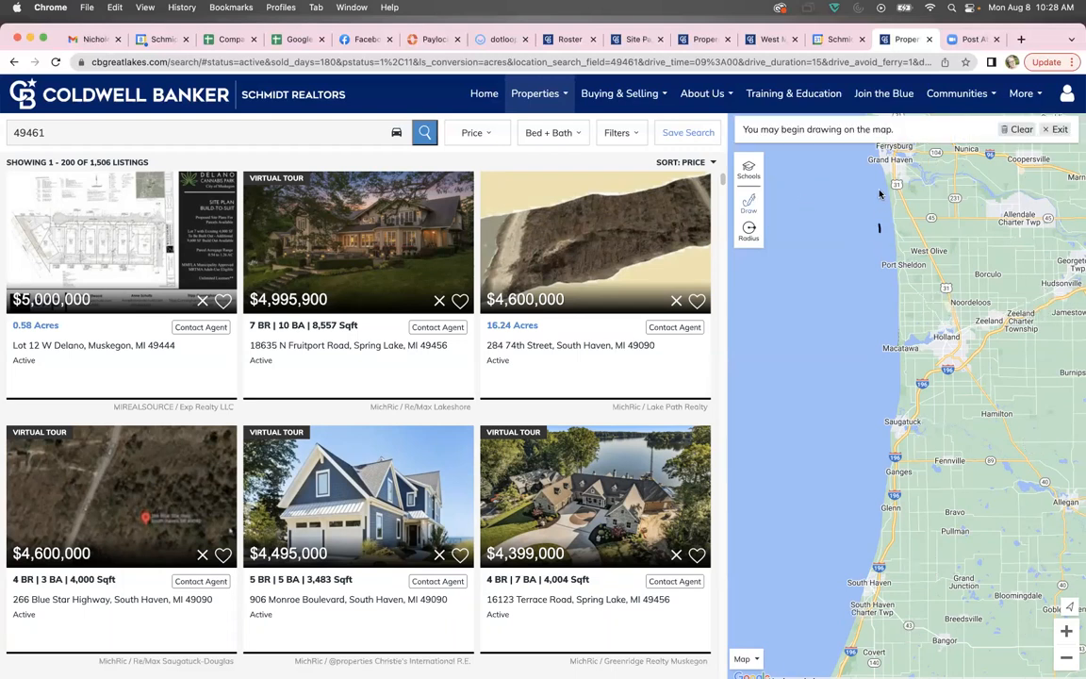
mouse_move(894, 188)
mouse_down()
mouse_move(921, 240)
mouse_move(929, 353)
mouse_move(915, 508)
mouse_move(887, 533)
mouse_up()
mouse_move(874, 530)
mouse_down()
mouse_move(869, 420)
mouse_move(900, 256)
mouse_move(879, 233)
mouse_move(972, 440)
mouse_up()
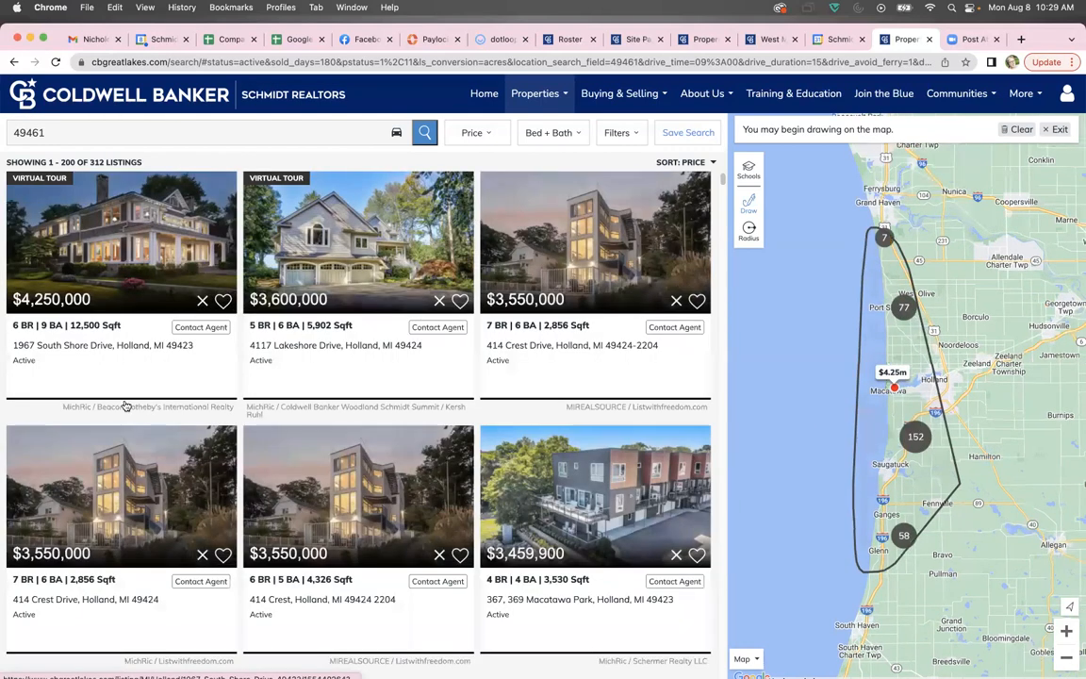
Step: Set the minimum price to 500,000 and apply it to the property search
click(491, 133)
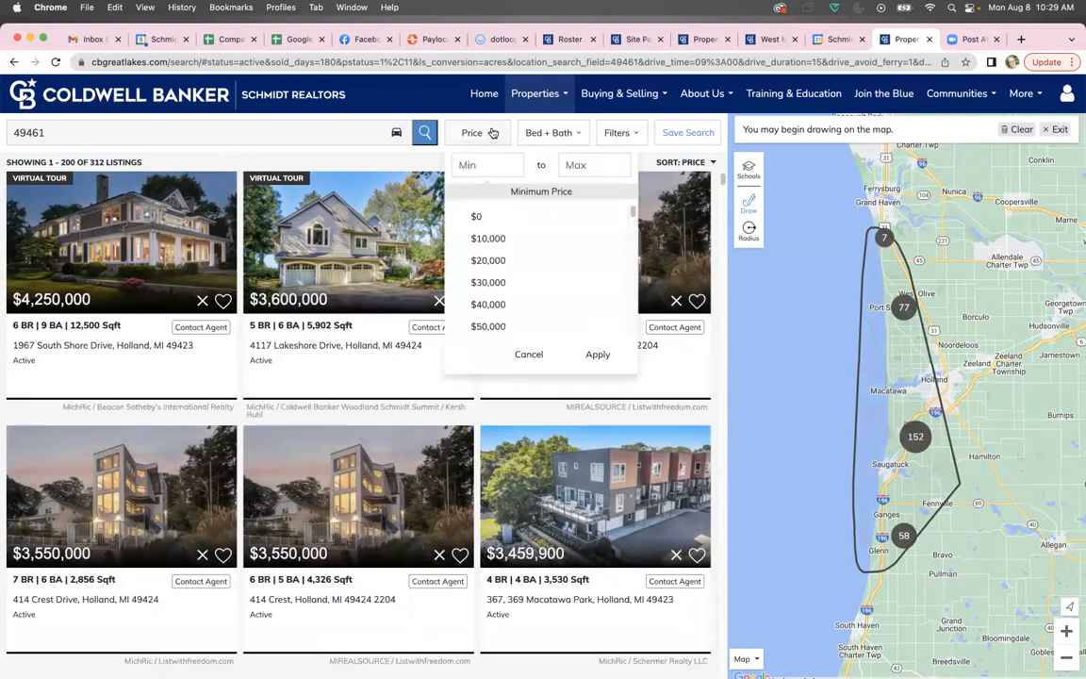
click(483, 166)
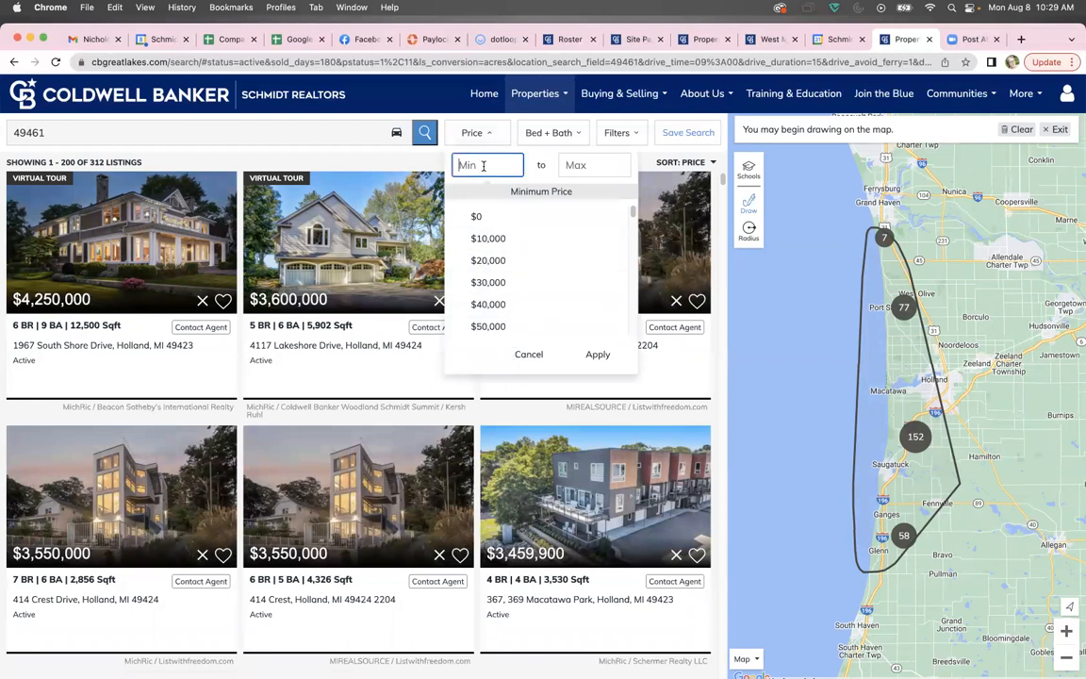
text(500,000)
click(599, 356)
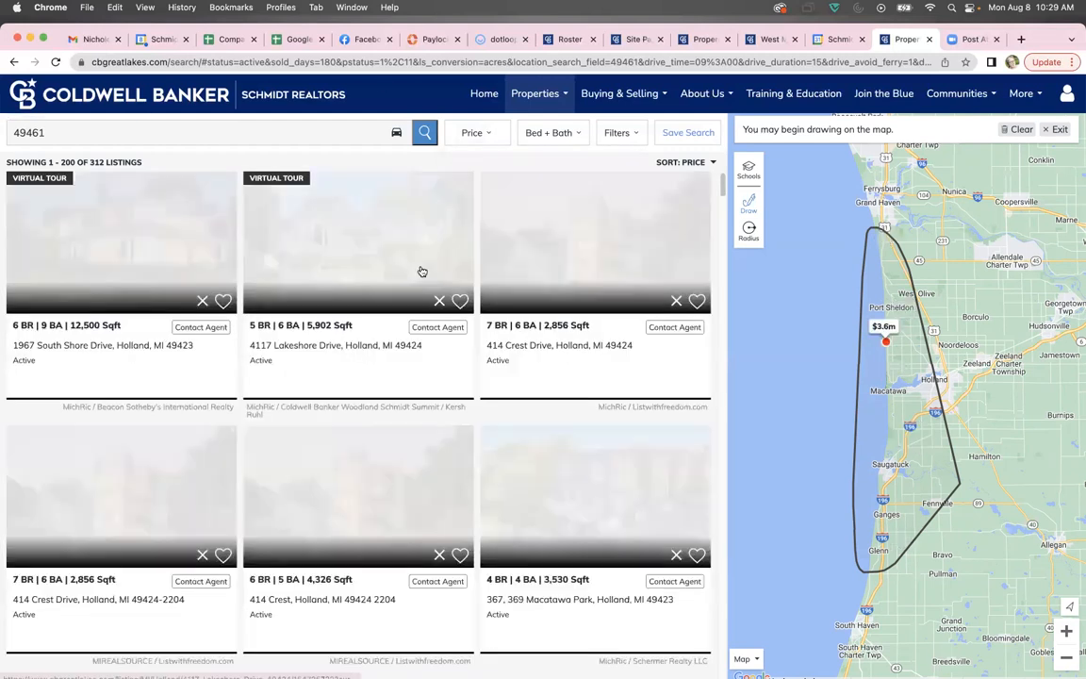
Step: Filter the search to waterfront properties, deselect the Manufactured, Land, Multi-Family and Townhouse property types, and apply the filters
click(633, 136)
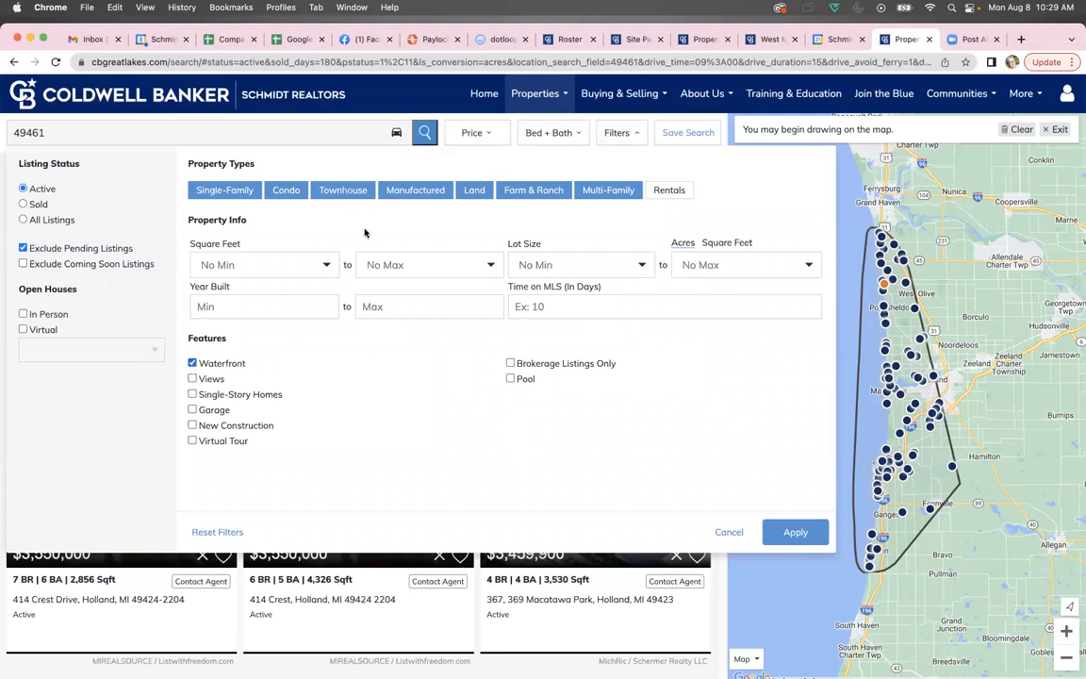
click(415, 189)
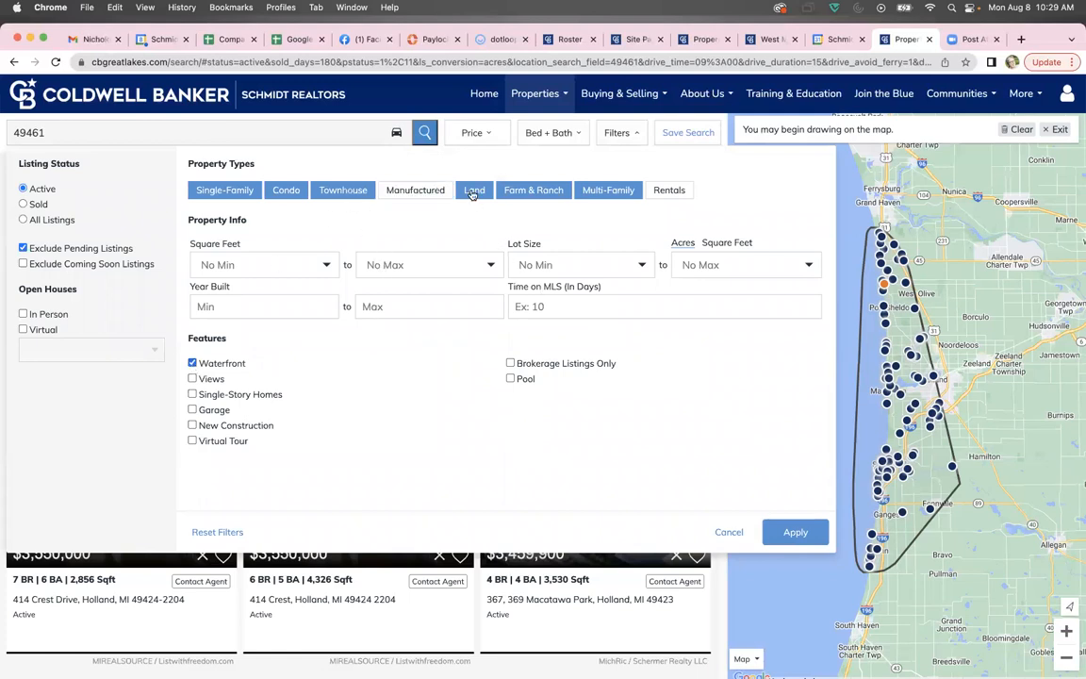
click(472, 192)
click(609, 194)
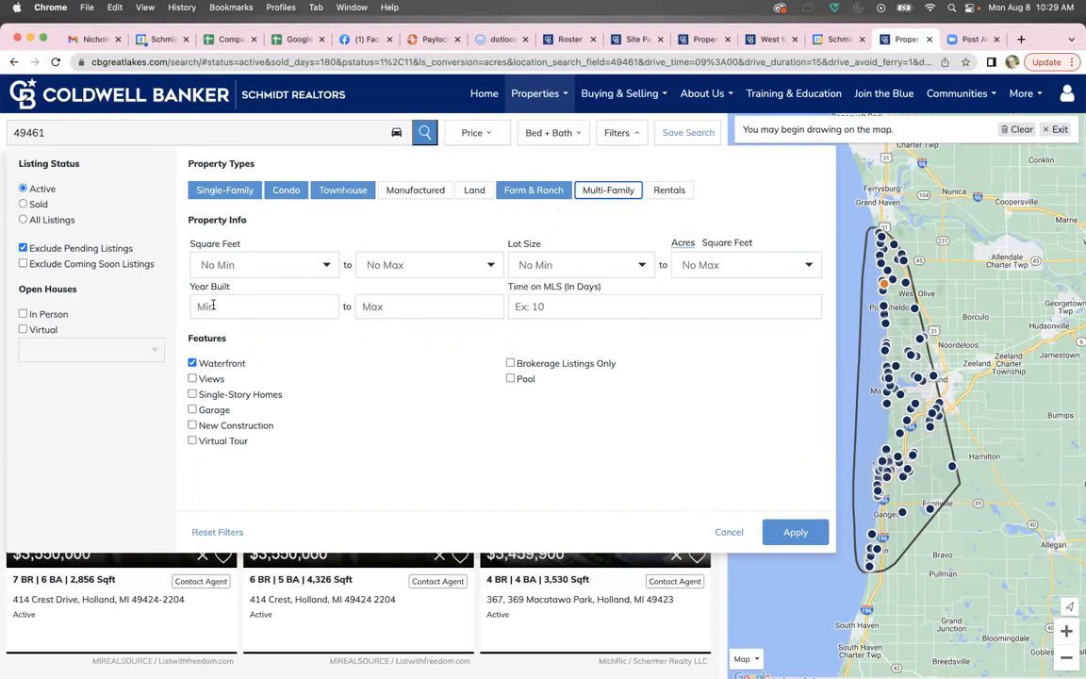
click(332, 194)
click(793, 532)
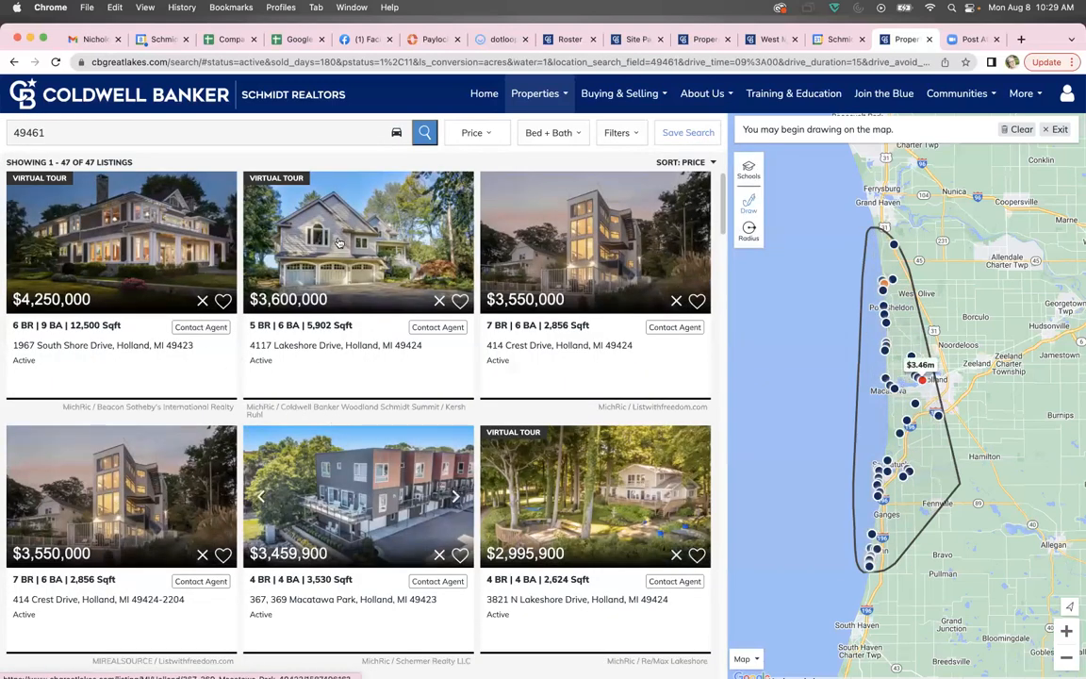
Step: Reapply the price filter with its 500,000 minimum and look through the listings inside the drawn area
click(491, 134)
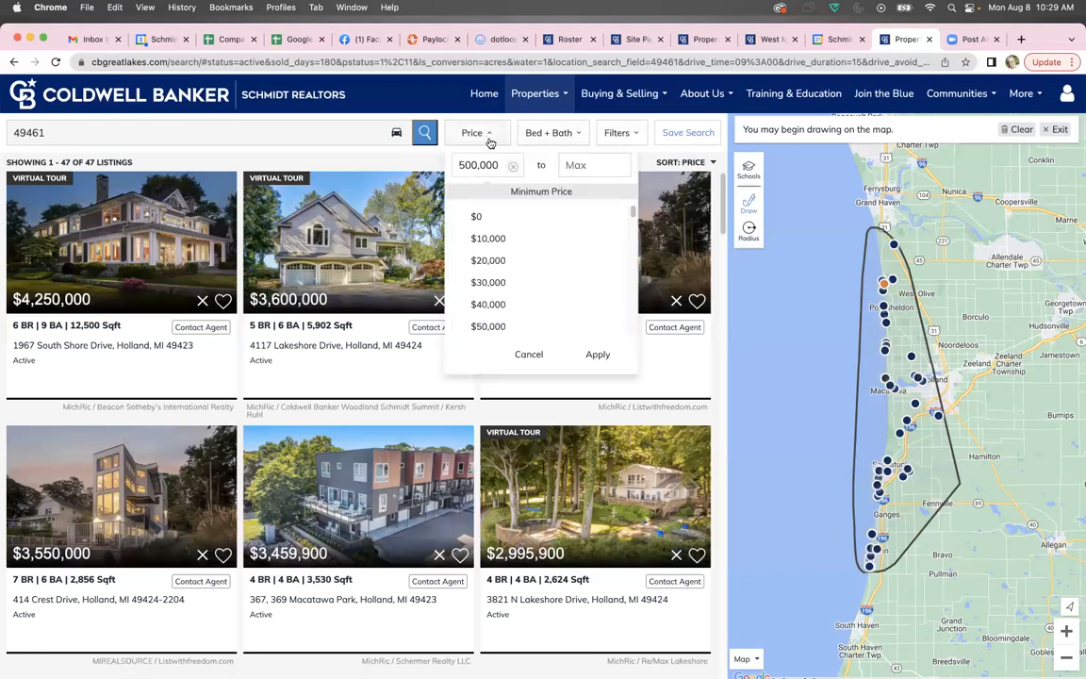
click(599, 354)
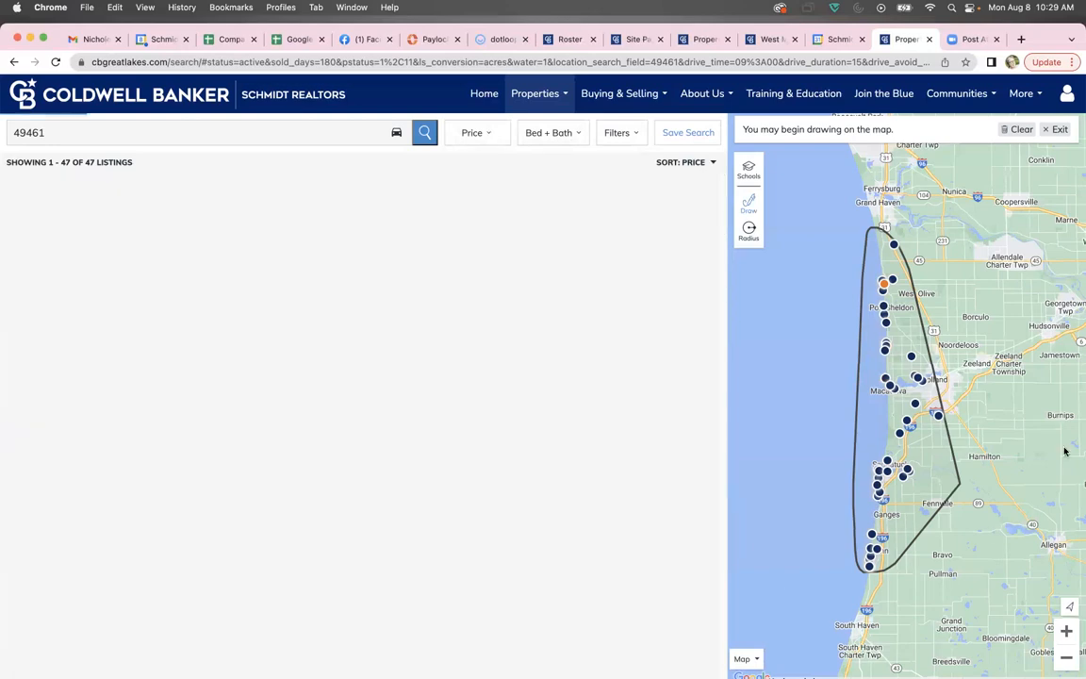
scroll(371, 508, down, 5)
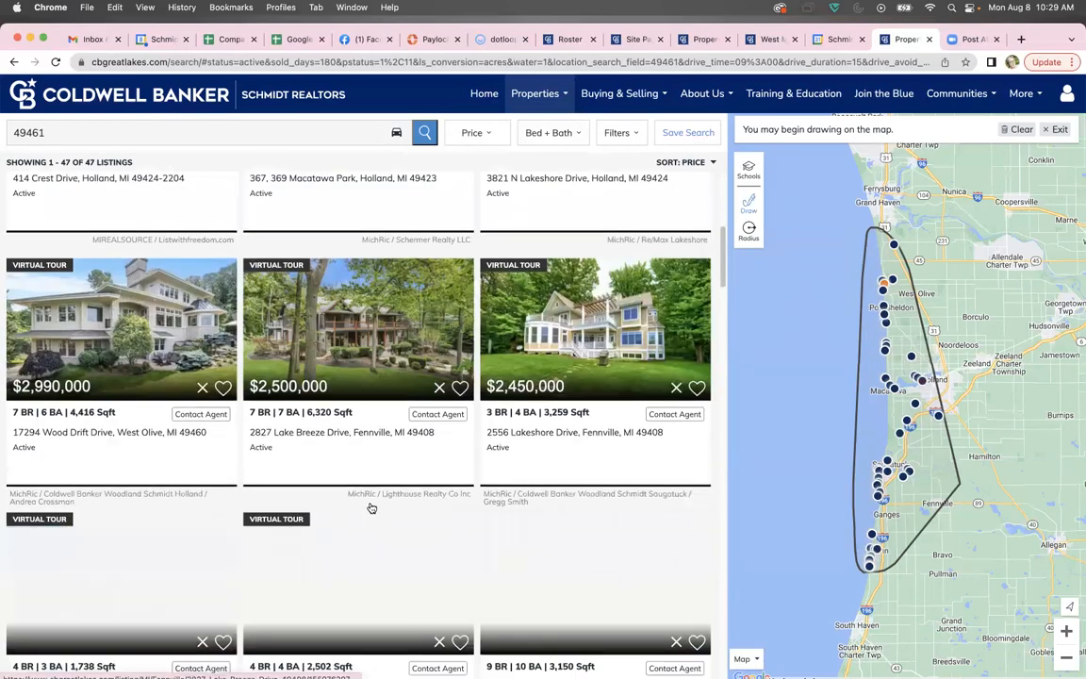
scroll(467, 547, down, 10)
scroll(471, 547, up, 15)
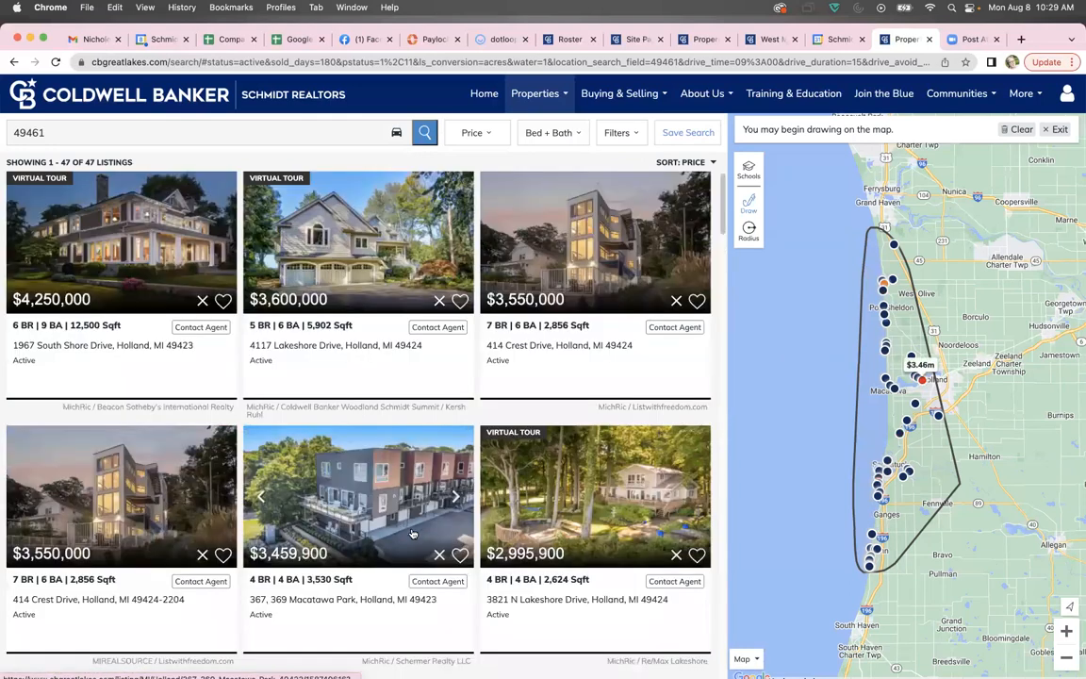
Step: Copy the filtered lakeshore search's URL and open the custom search page form in the agent website admin
click(281, 61)
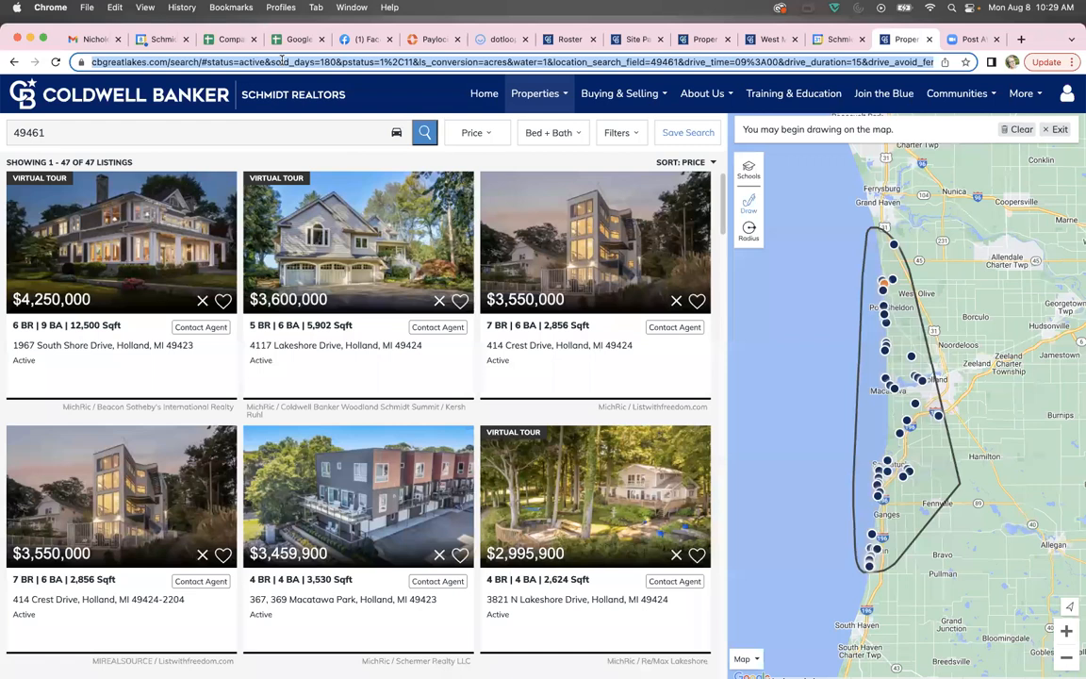
right_click(281, 61)
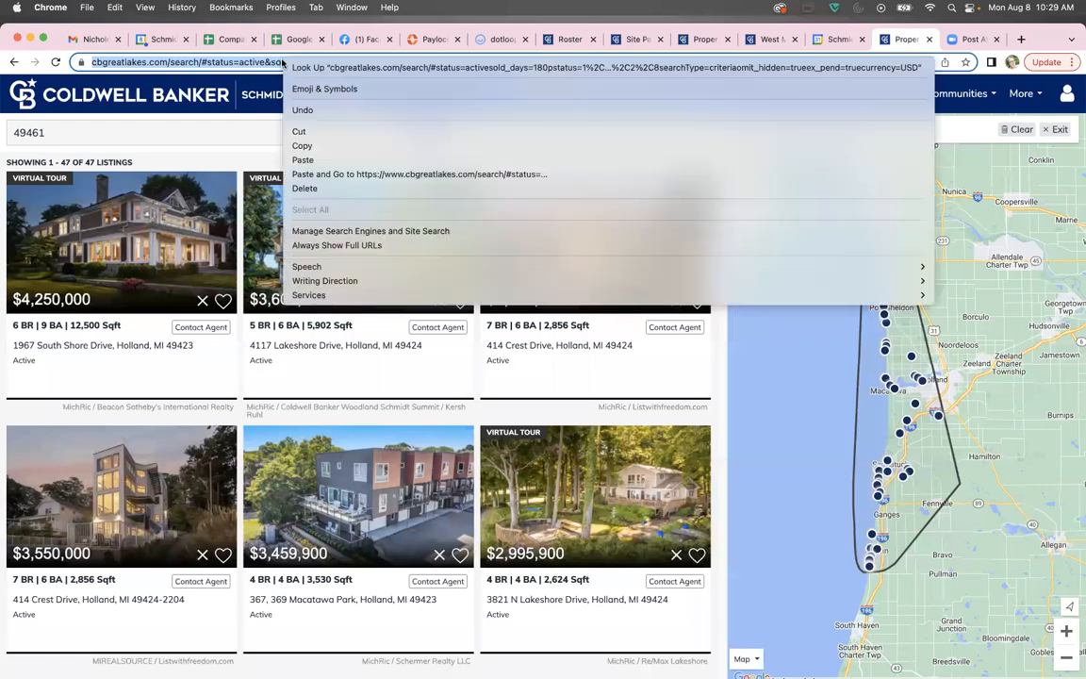
click(313, 143)
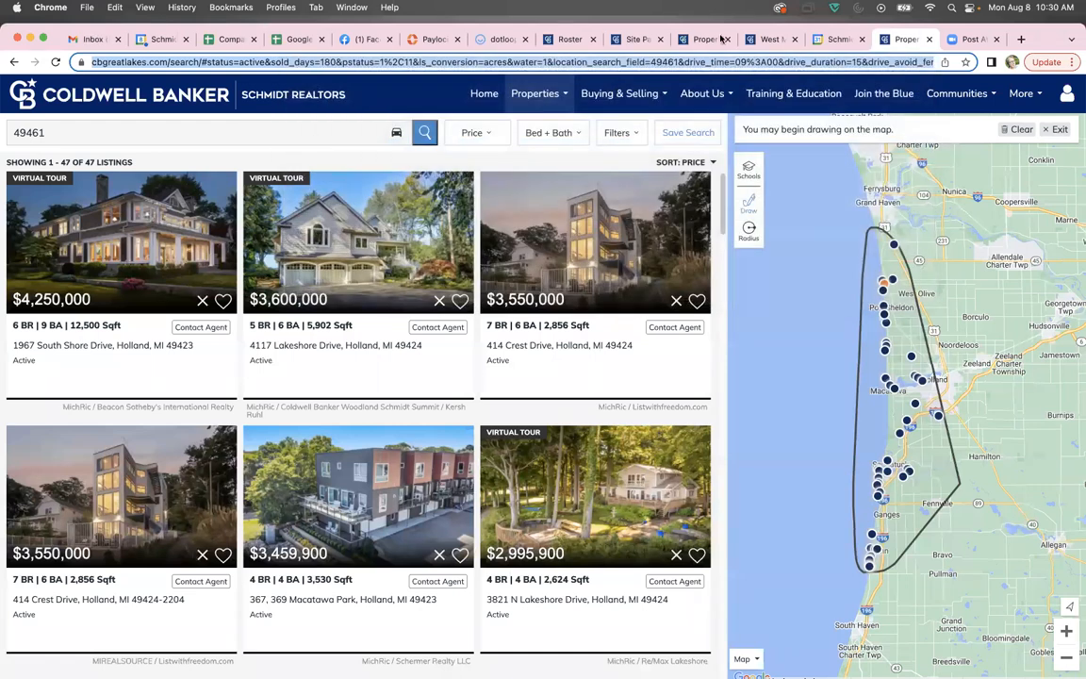
drag(1045, 29, 1048, 50)
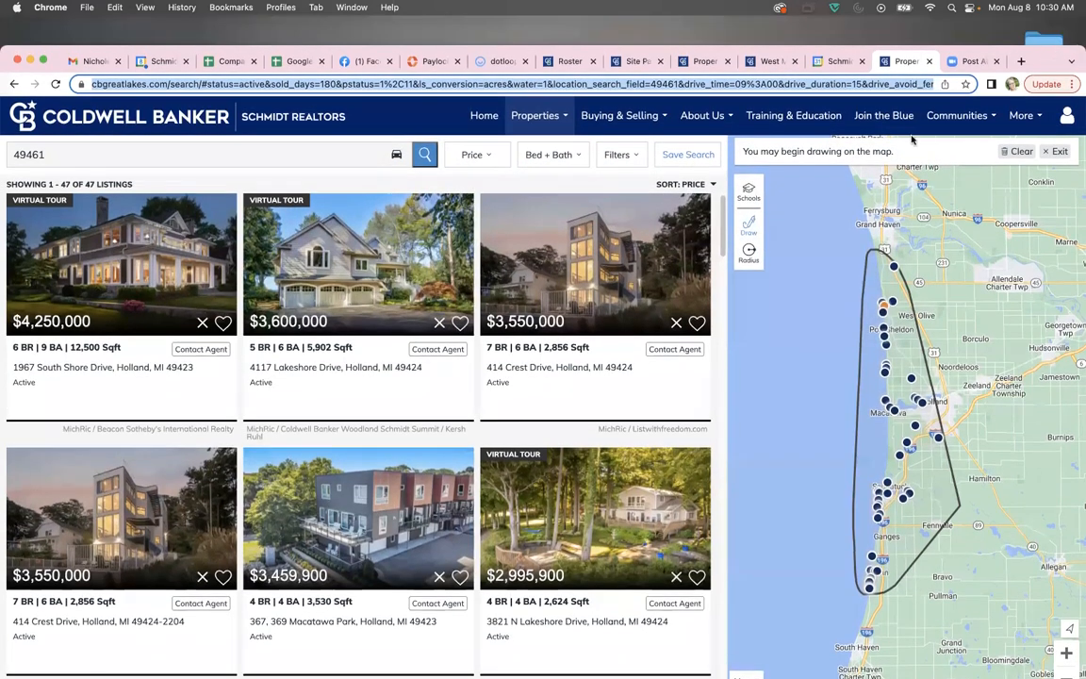
click(629, 64)
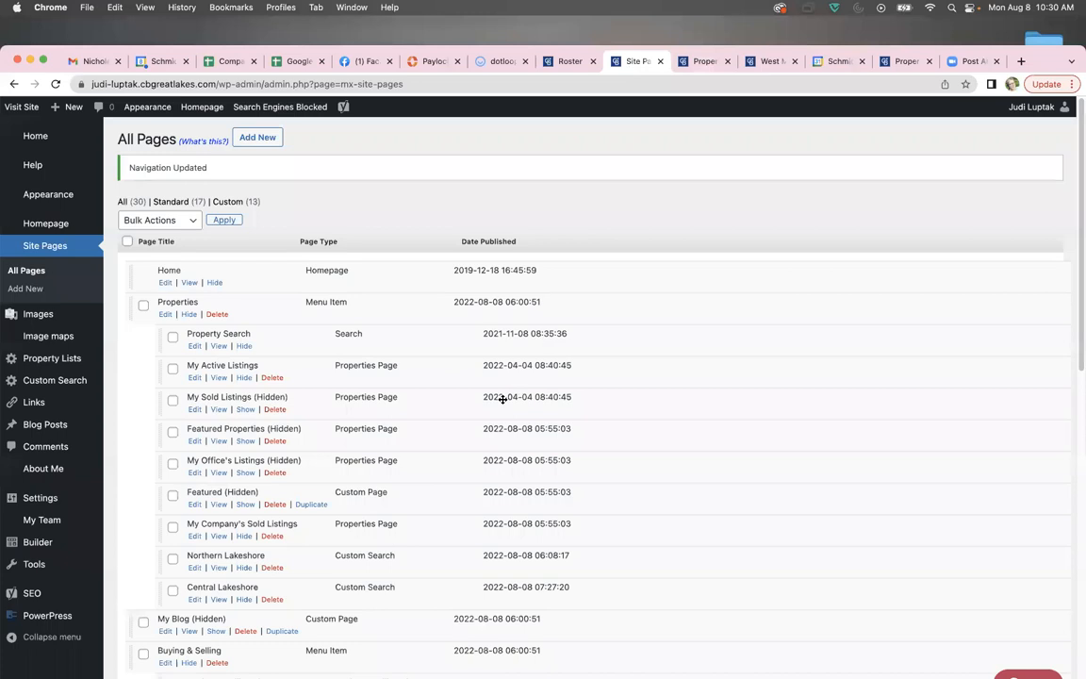
click(35, 137)
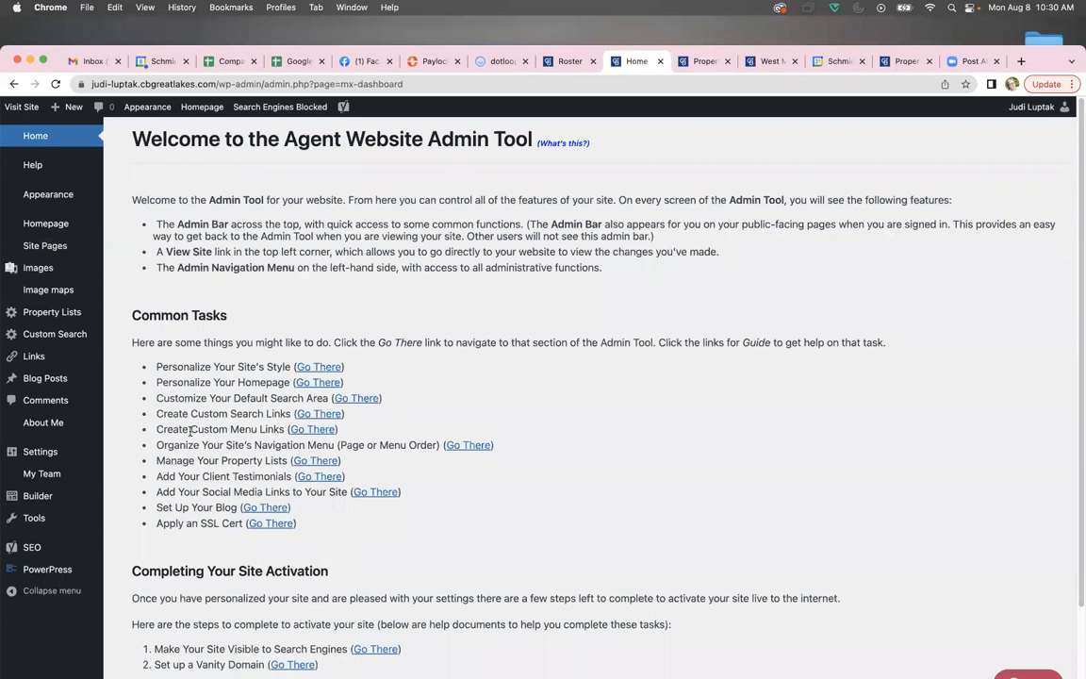
click(319, 415)
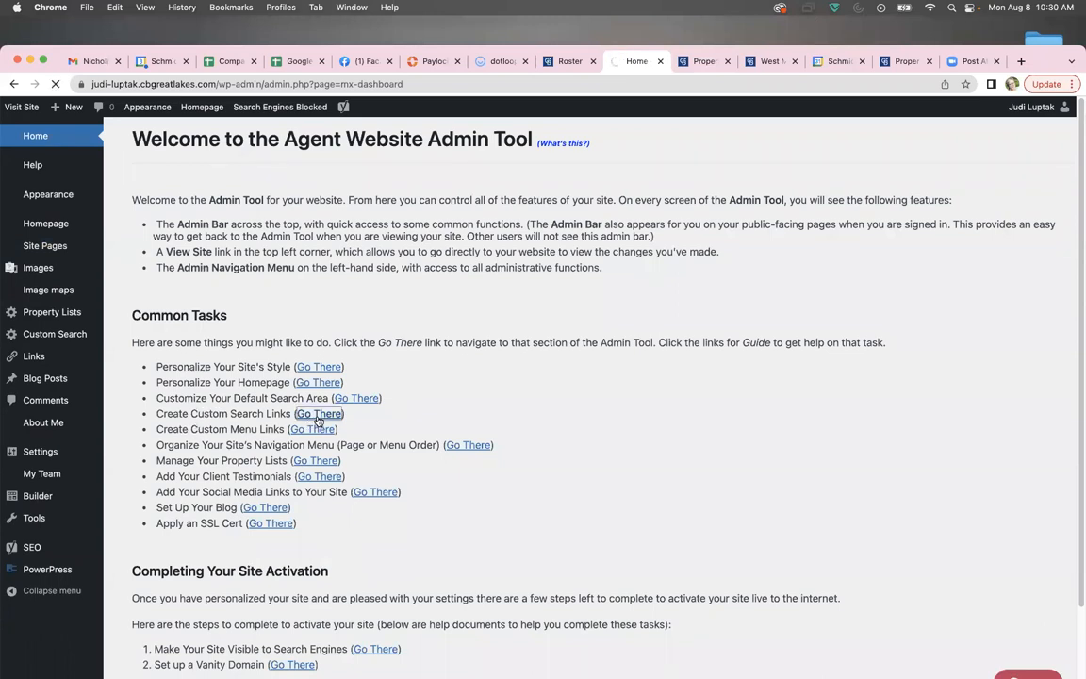
click(232, 195)
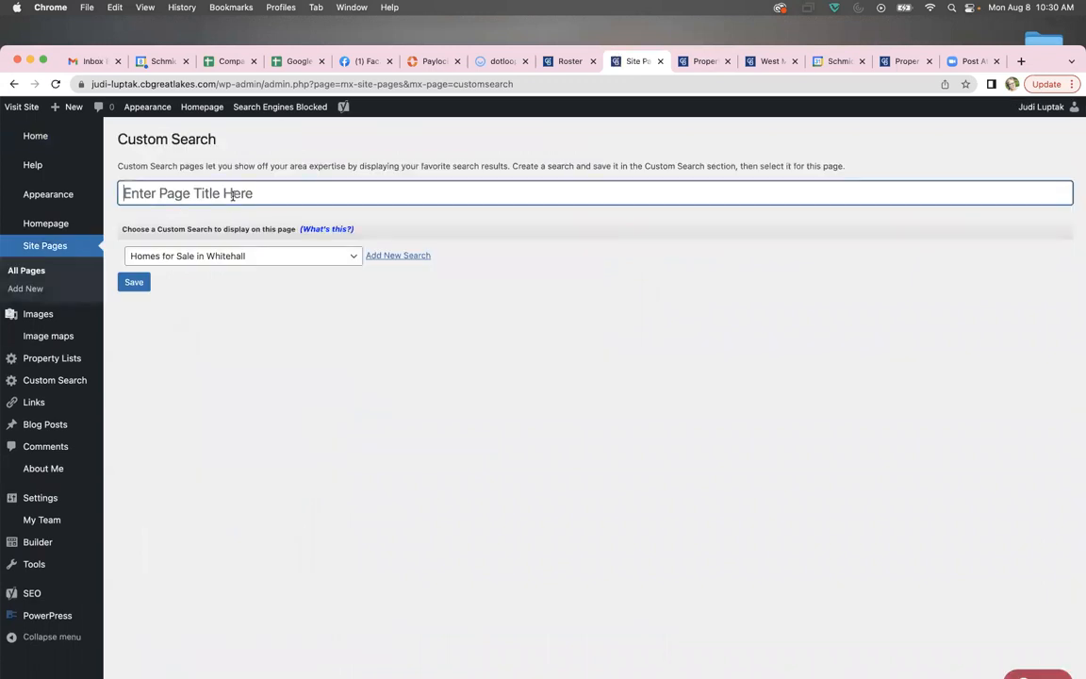
text(Southern Lak)
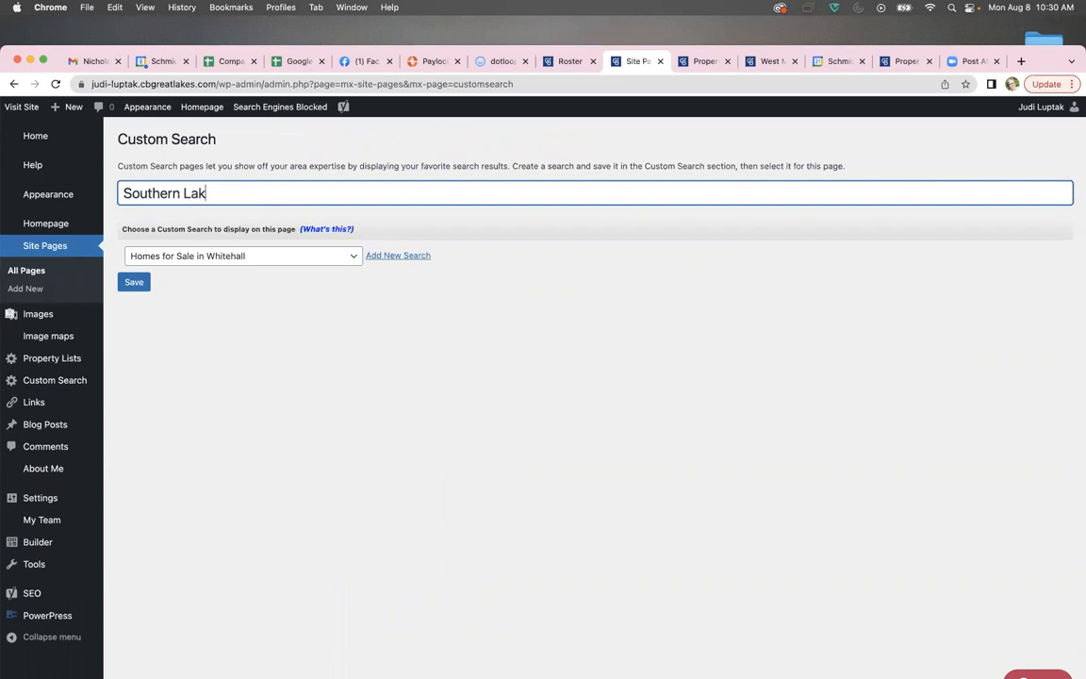
text(eshore)
drag(250, 193, 81, 177)
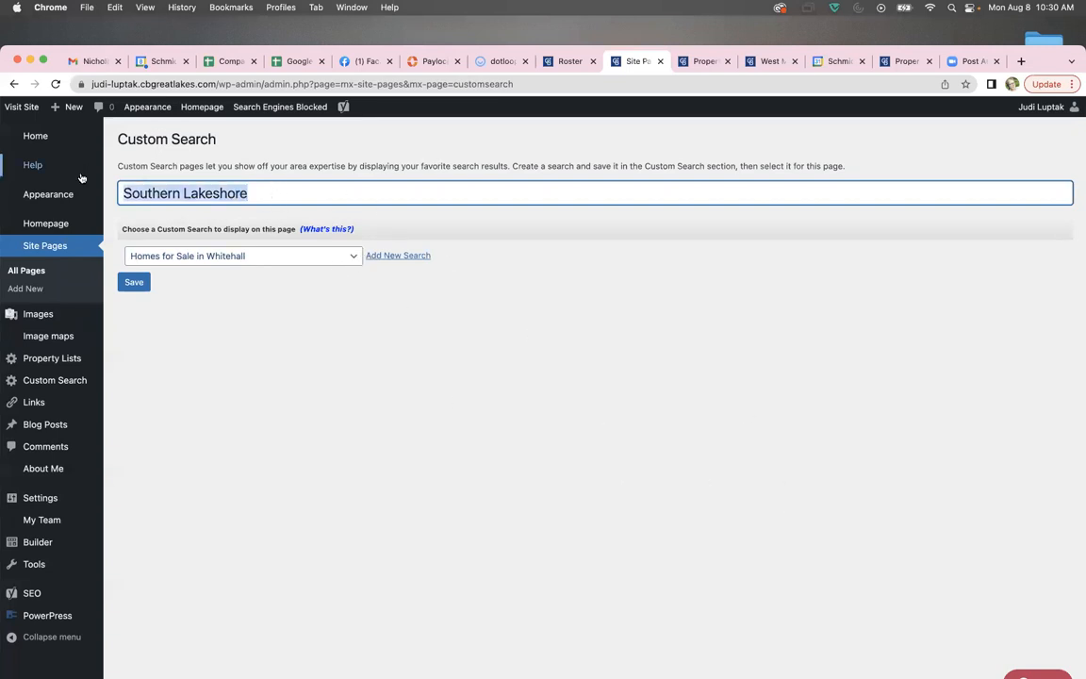
key(BackSpace)
click(501, 436)
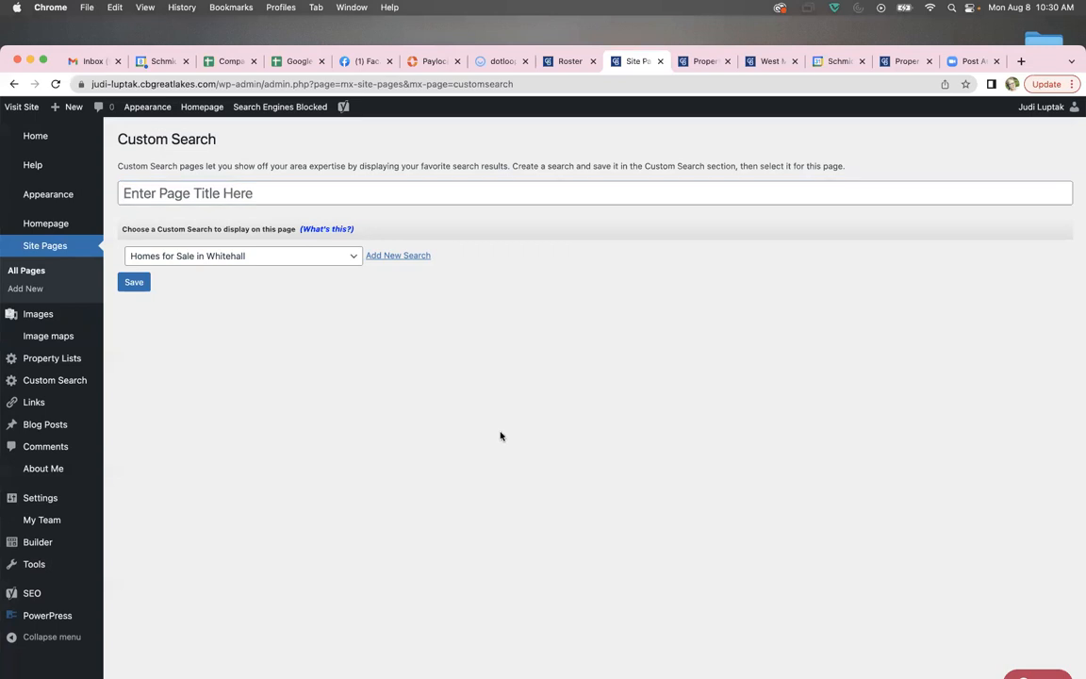
Step: Start a new custom property search titled Southern Lakeshore and paste the copied search URL as its path
click(407, 260)
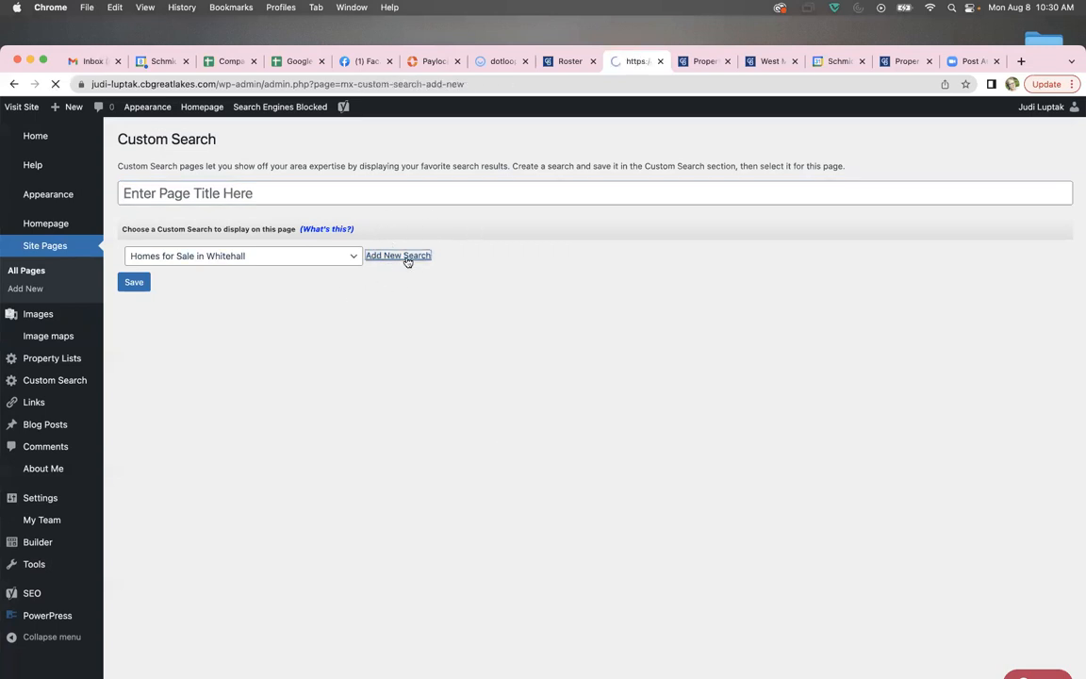
click(177, 180)
text(Southern Lakeshore)
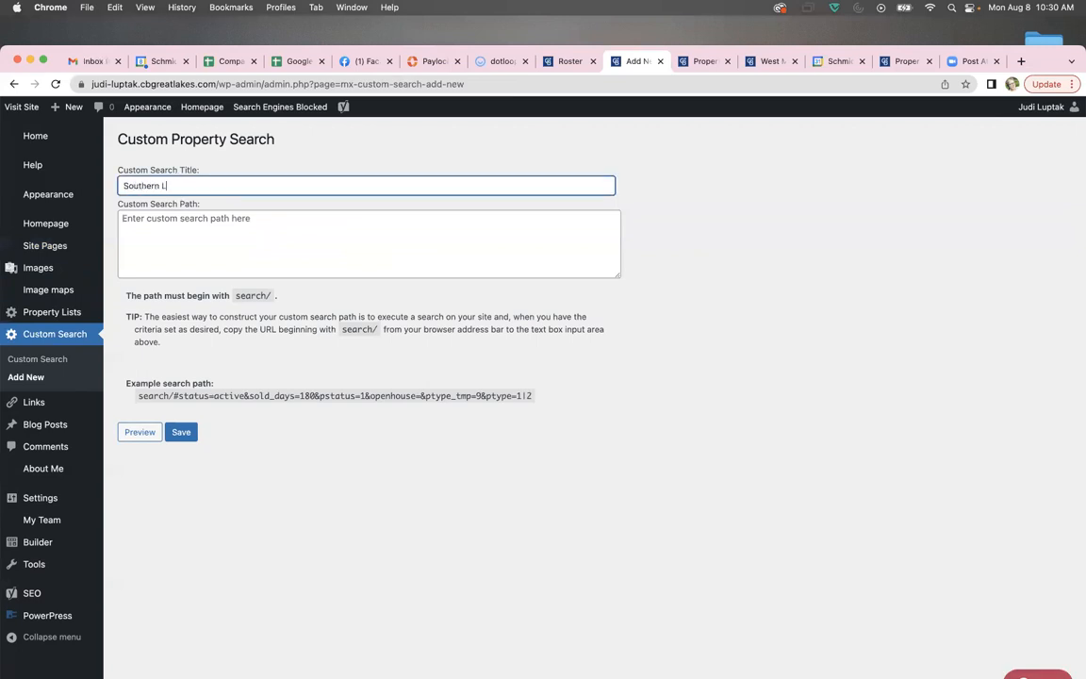
click(134, 216)
right_click(151, 220)
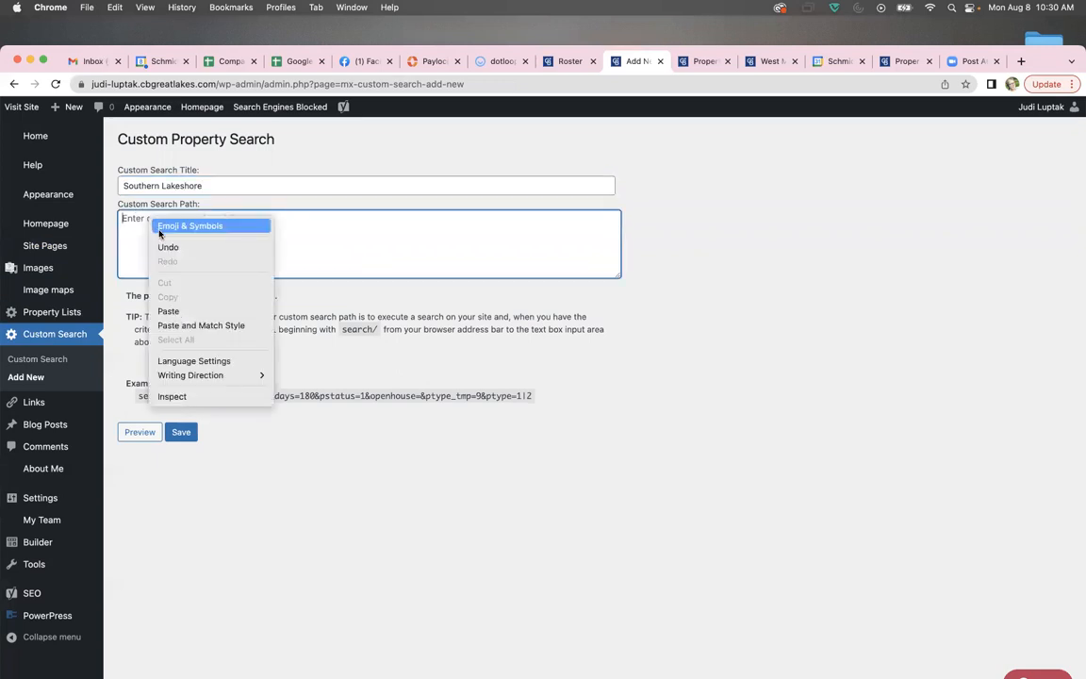
click(175, 311)
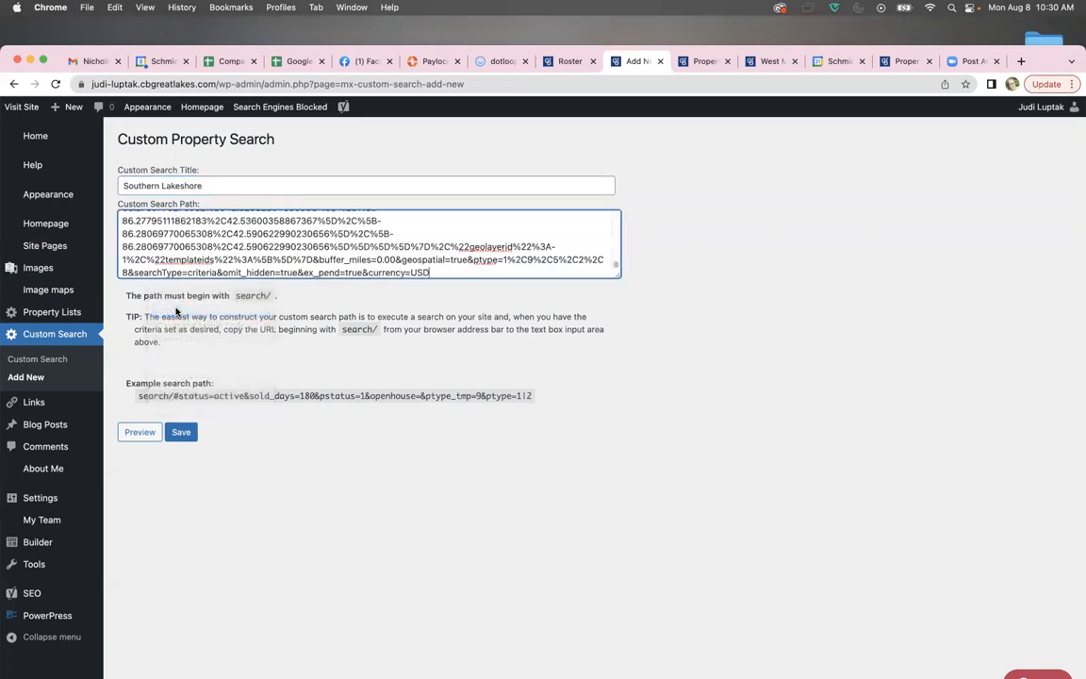
scroll(528, 249, up, 5)
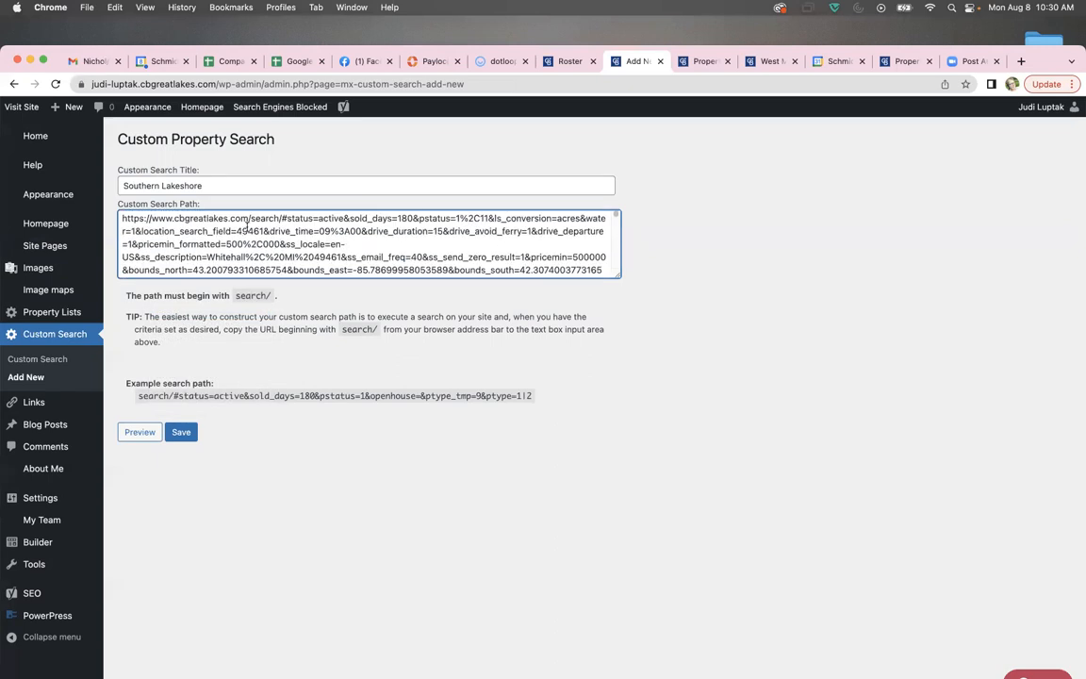
drag(250, 217, 166, 205)
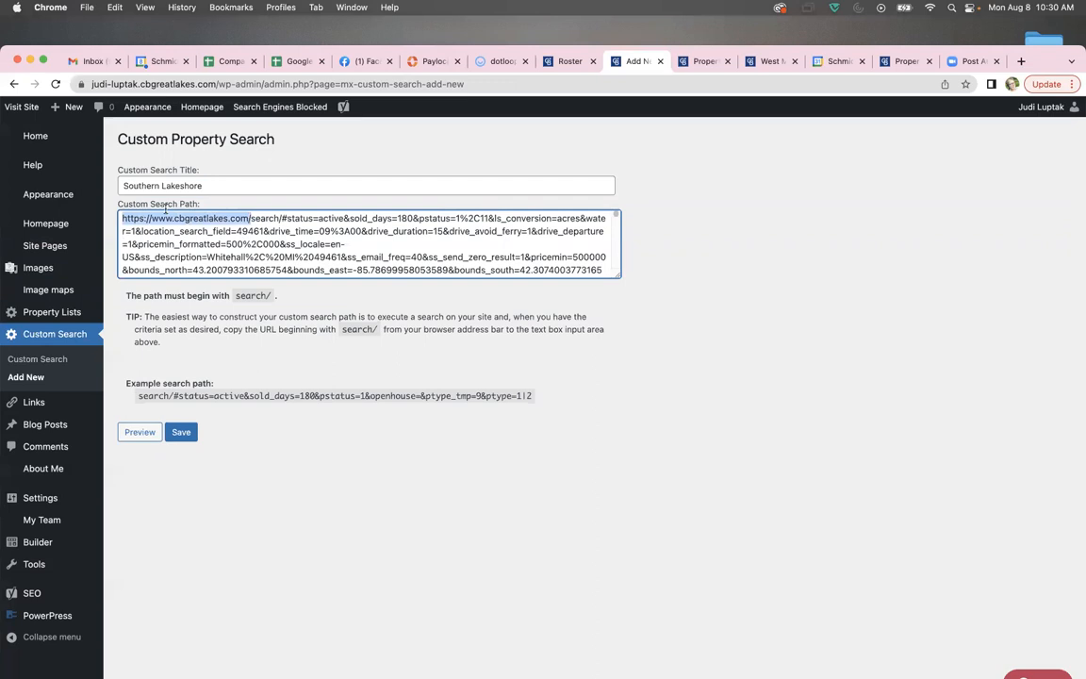
key(BackSpace)
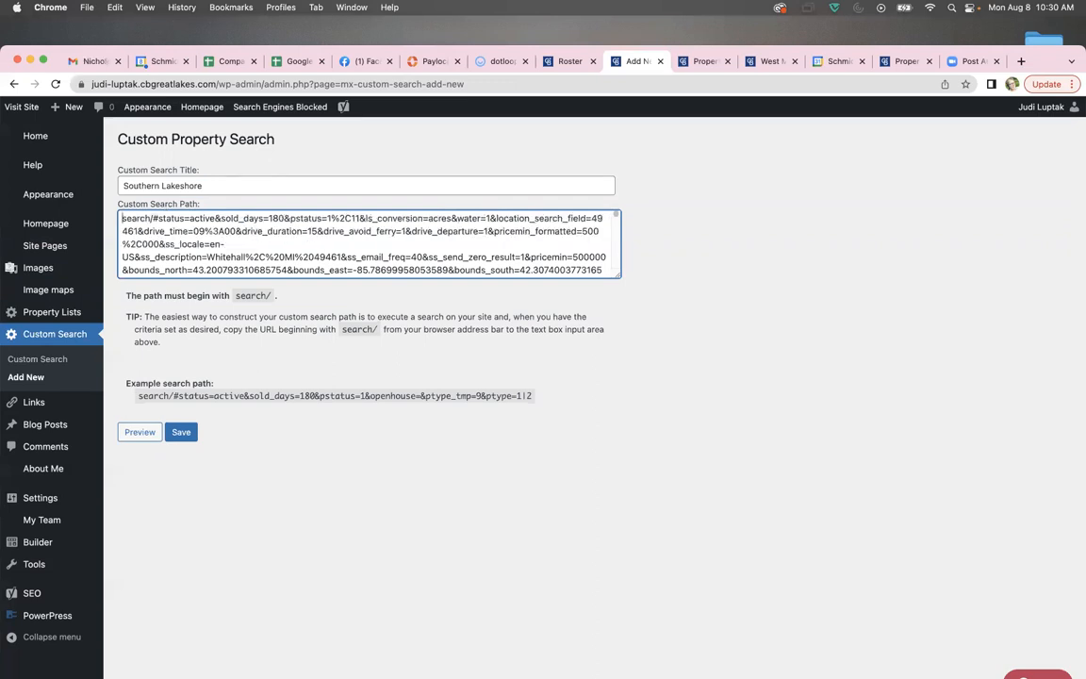
click(181, 431)
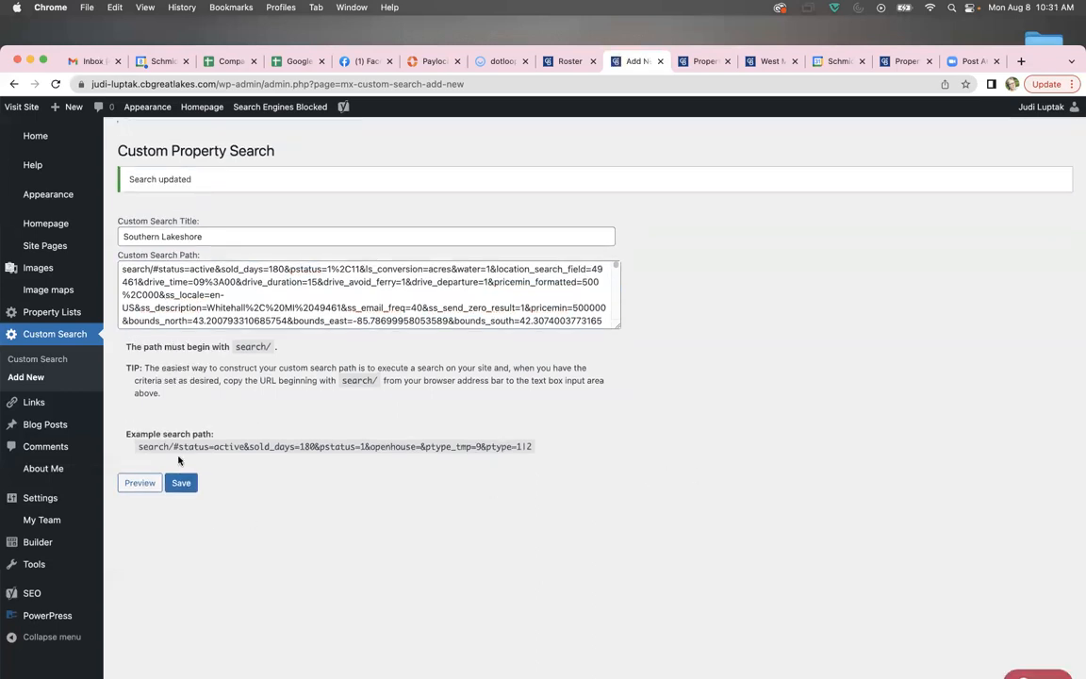
click(179, 483)
Step: Create and save a custom search page titled Southern Lakeshore that displays the Southern Lakeshore search
click(34, 137)
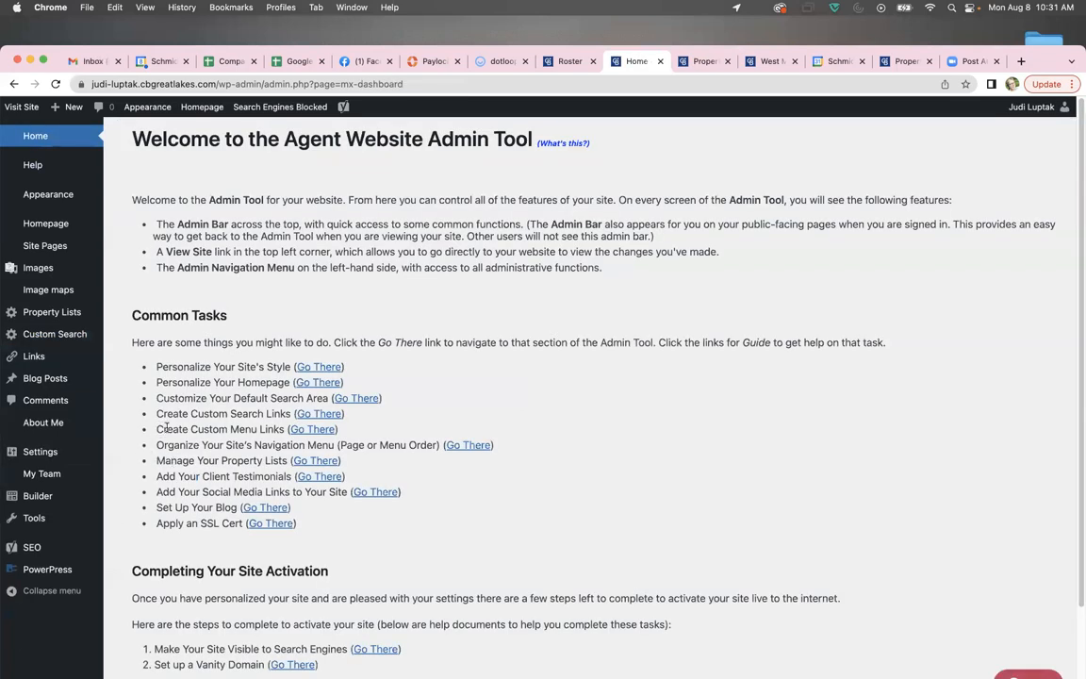
click(317, 415)
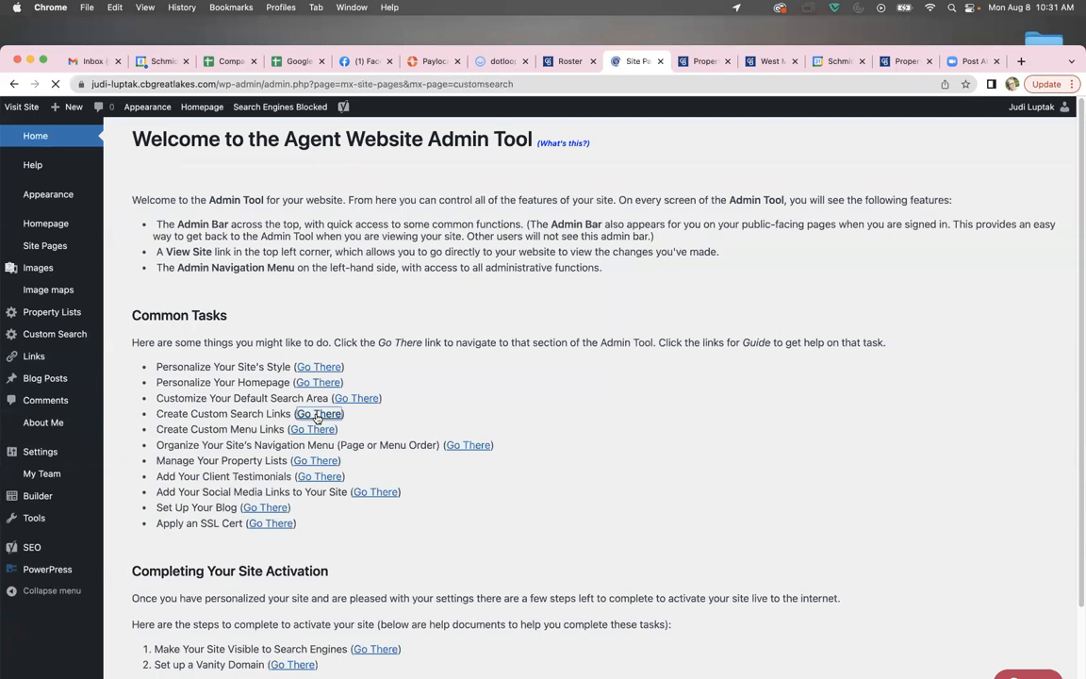
click(194, 194)
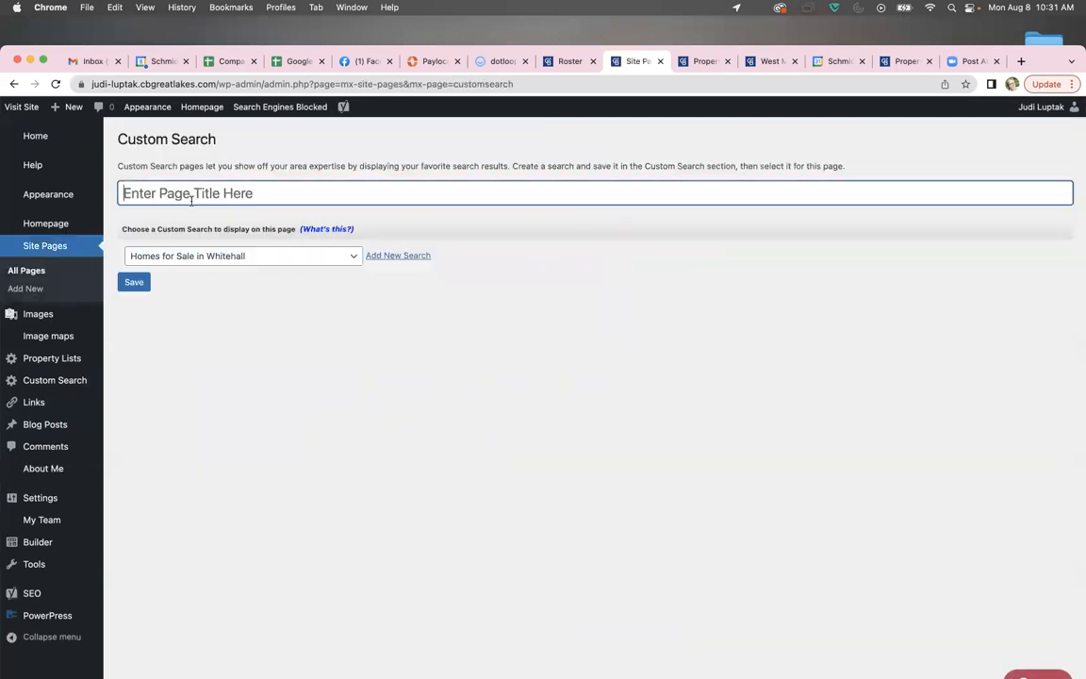
text(Southern Lake)
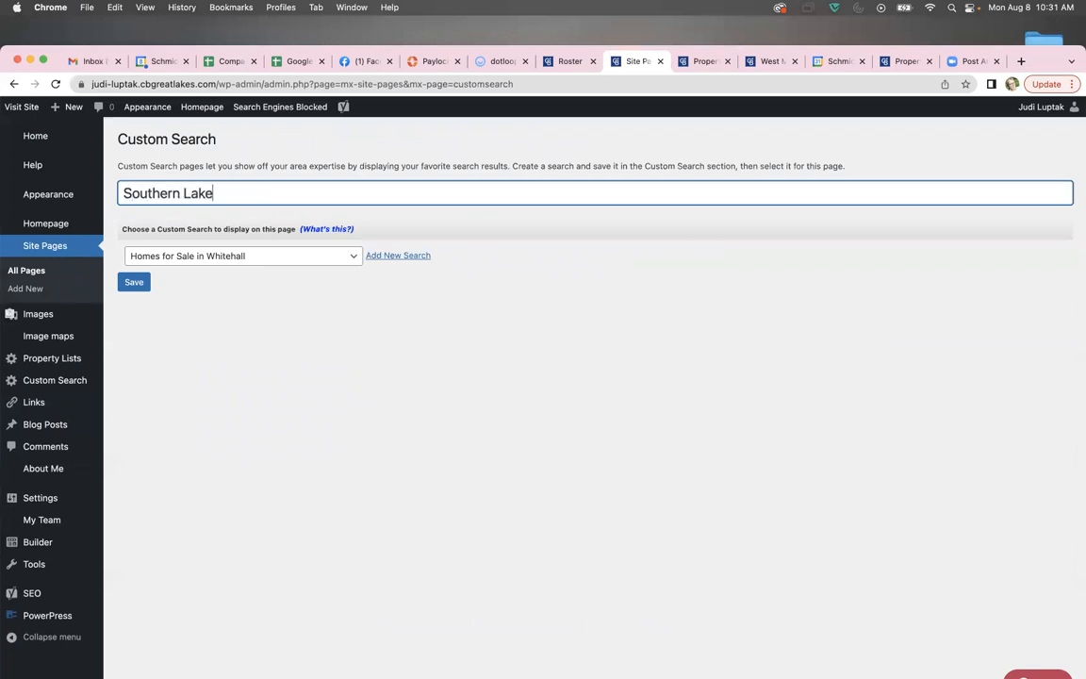
text(shore)
click(350, 258)
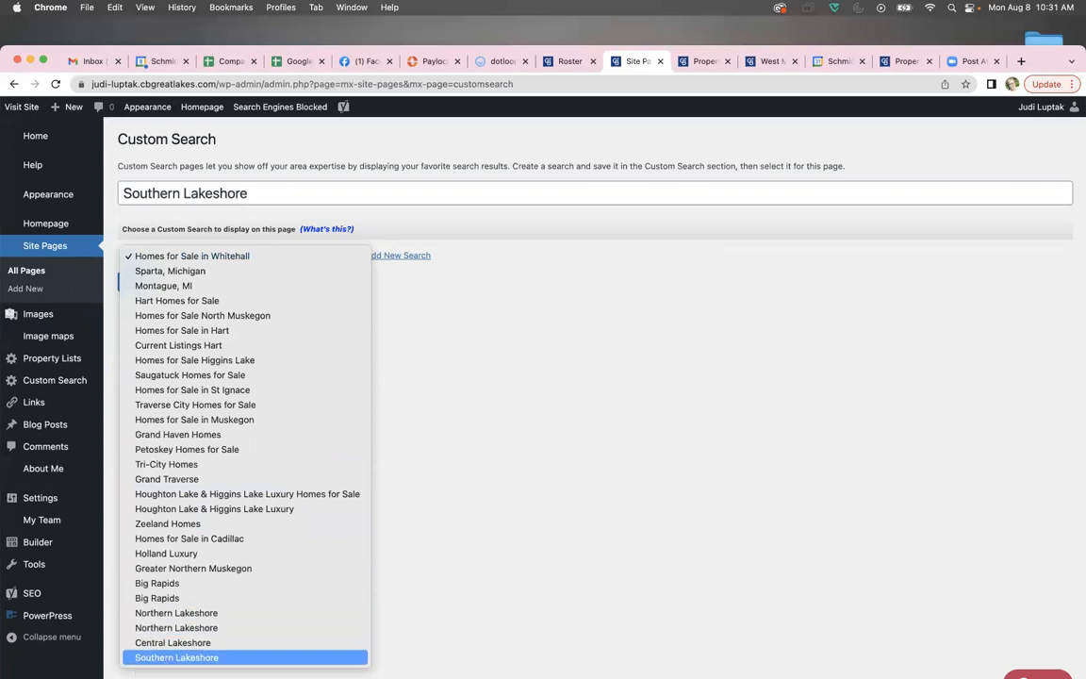
click(226, 657)
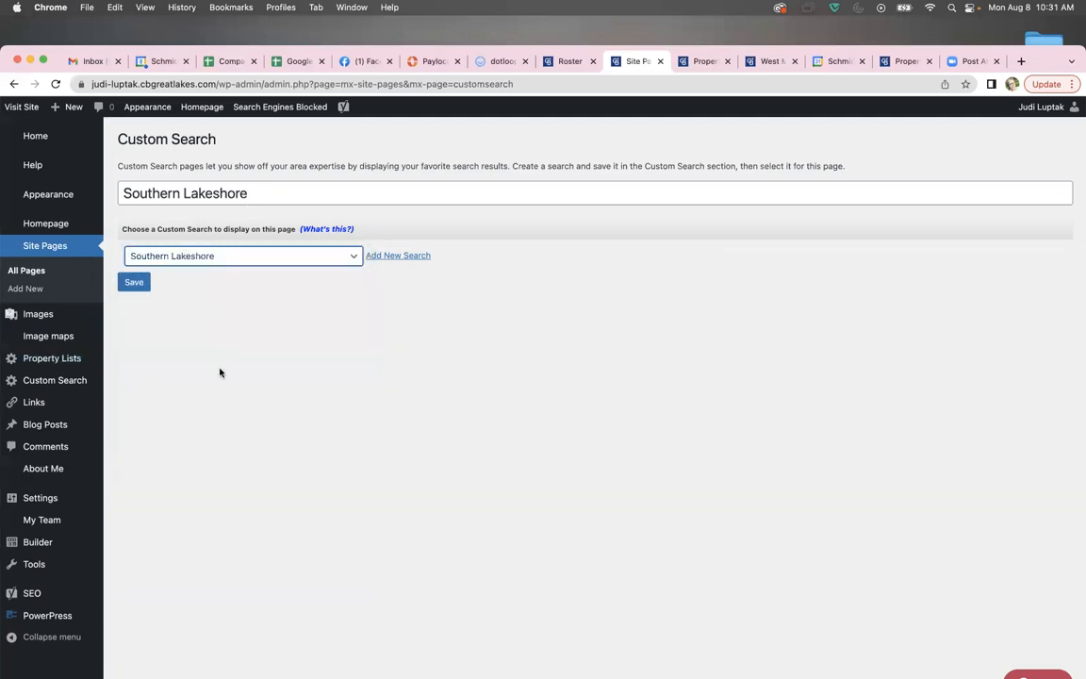
click(134, 282)
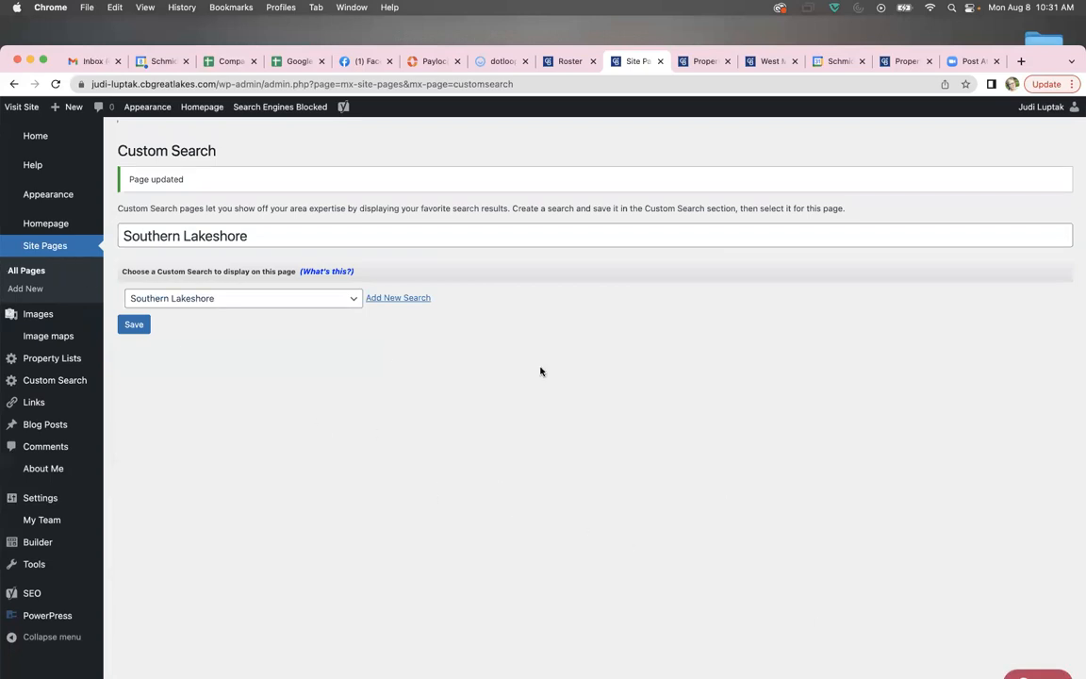
Step: In the list of all site pages, move the Southern Lakeshore page up to just above the schmidt difference
click(17, 274)
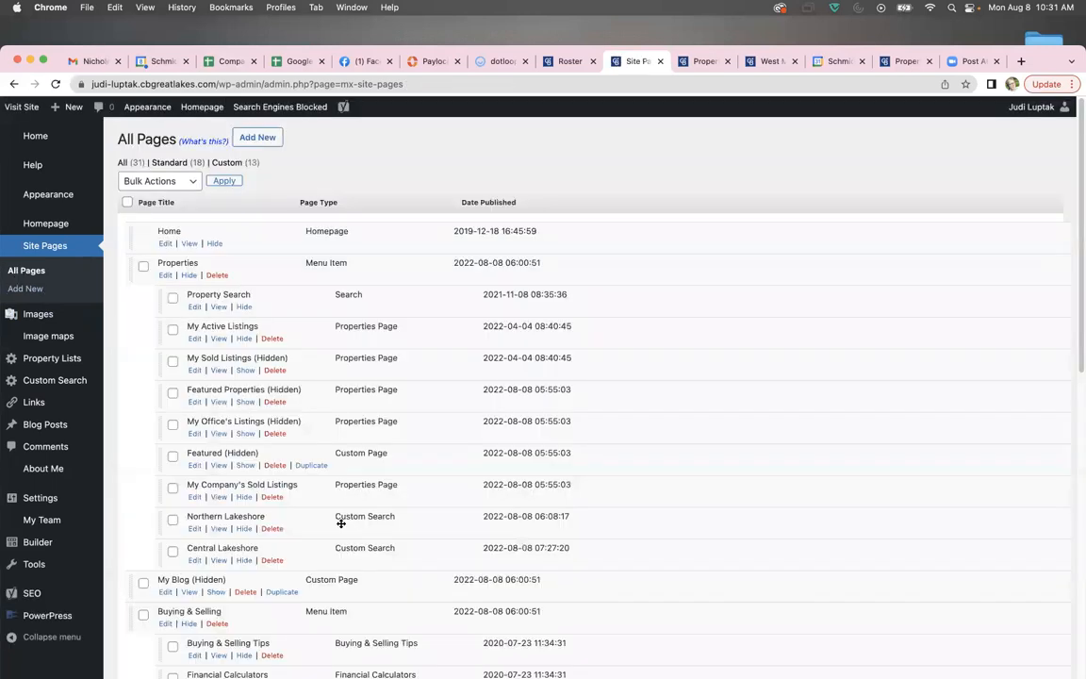
scroll(443, 589, down, 5)
scroll(480, 594, down, 3)
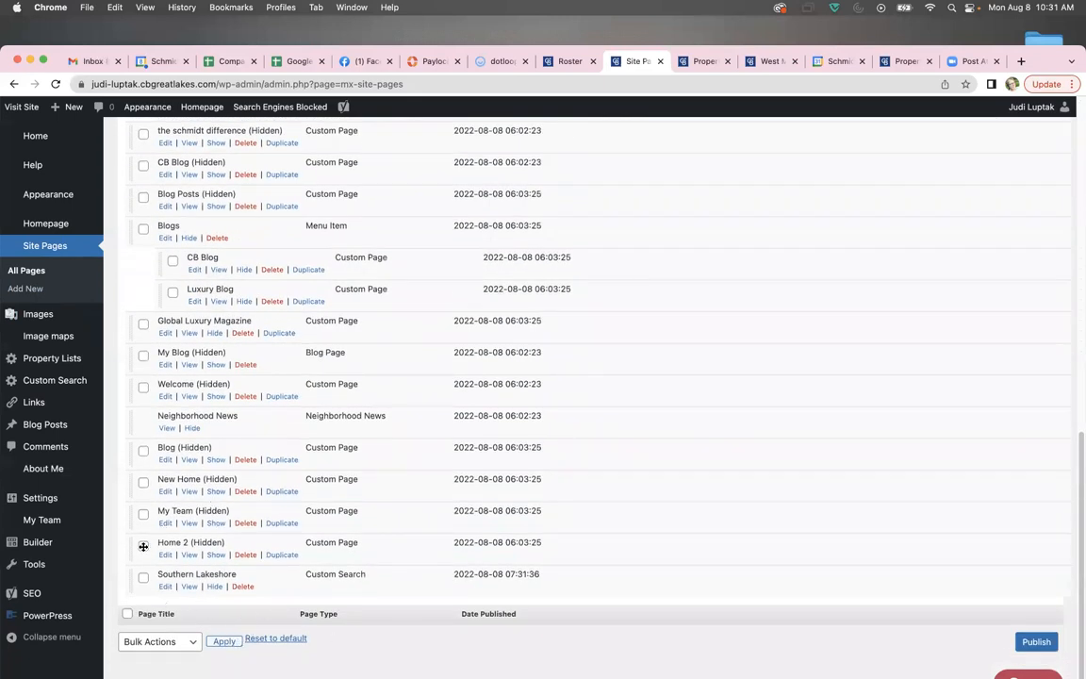
scroll(351, 441, up, 5)
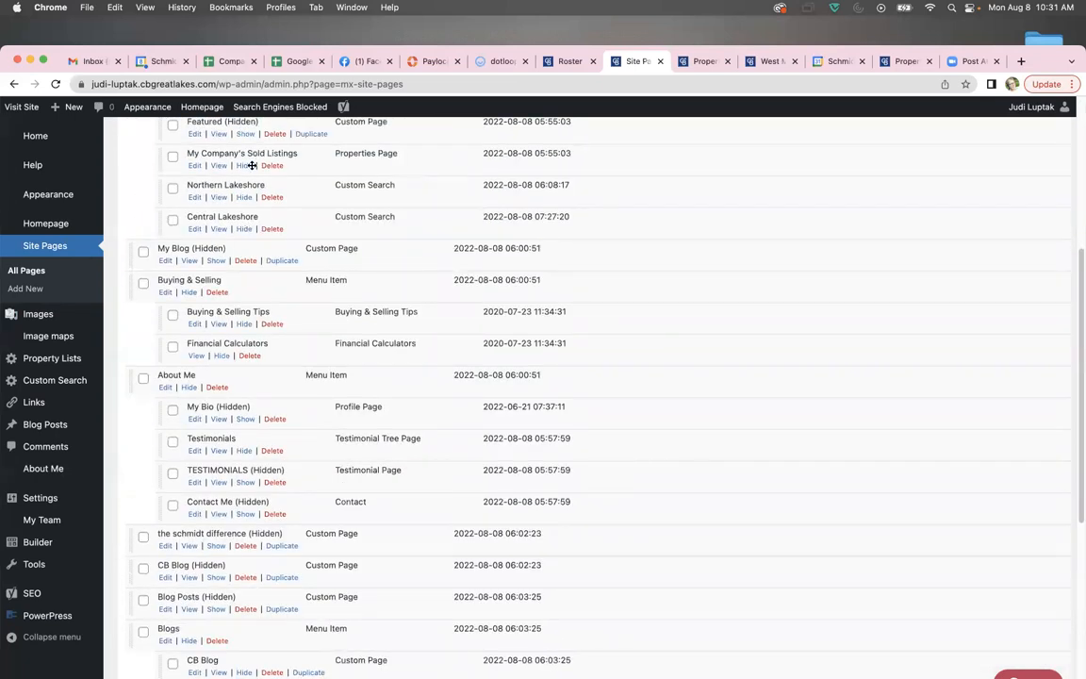
scroll(393, 560, down, 4)
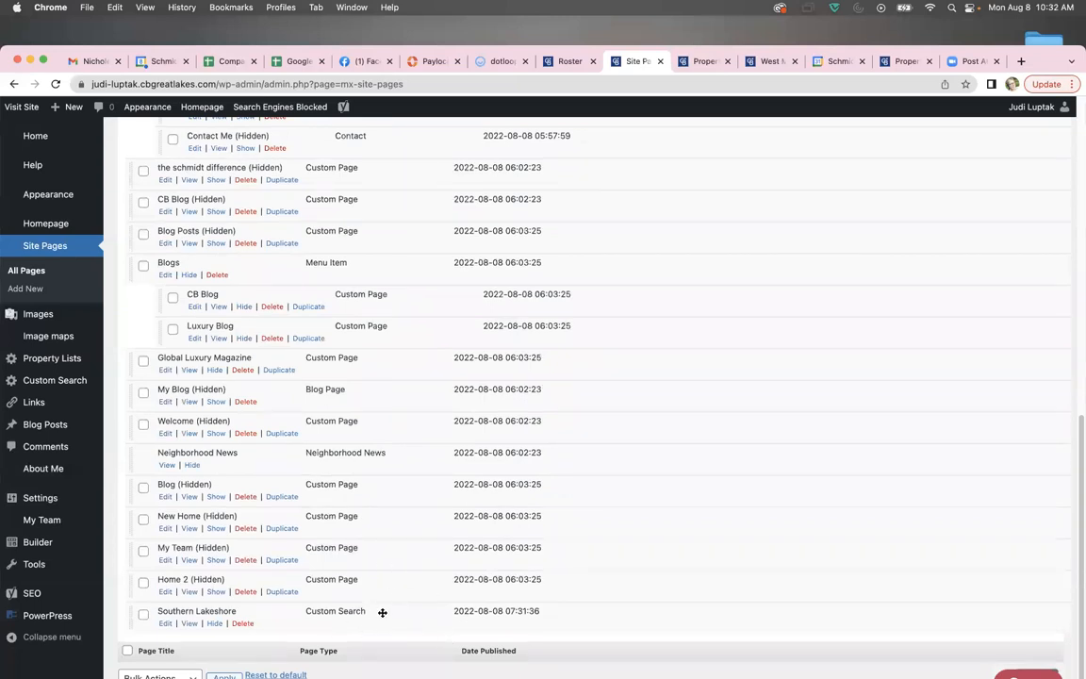
drag(396, 605, 365, 169)
Step: Move the Southern Lakeshore page further up, between Central Lakeshore and the hidden My Blog page
scroll(529, 477, down, 1)
scroll(530, 478, up, 5)
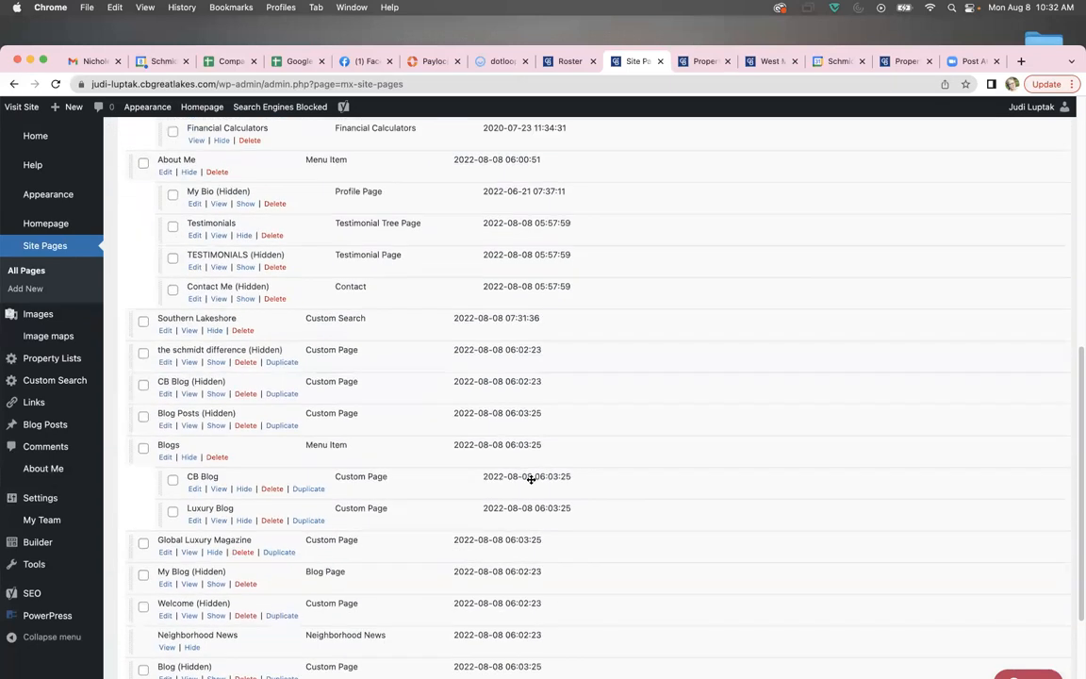
scroll(532, 496, up, 3)
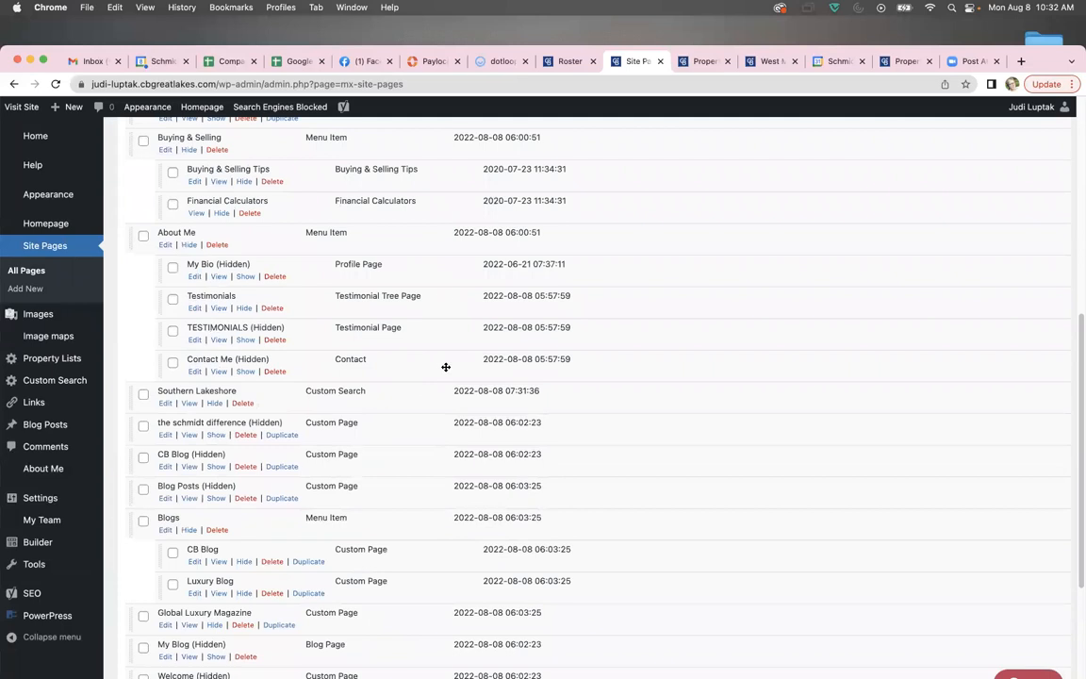
scroll(311, 250, up, 1)
scroll(288, 175, up, 1)
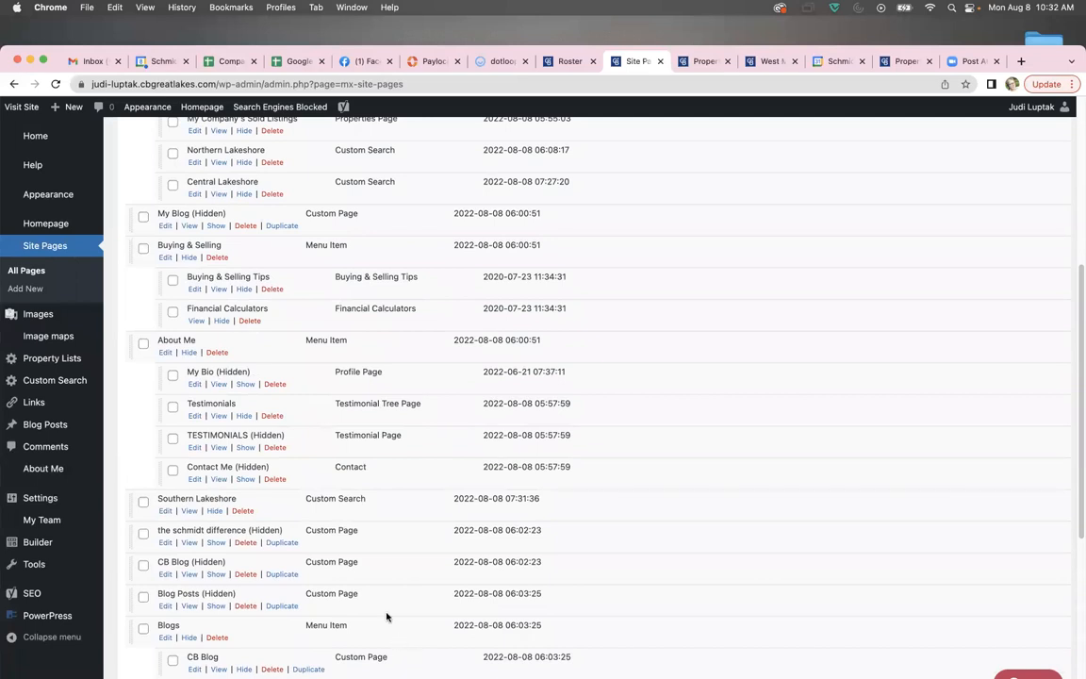
drag(394, 505, 388, 218)
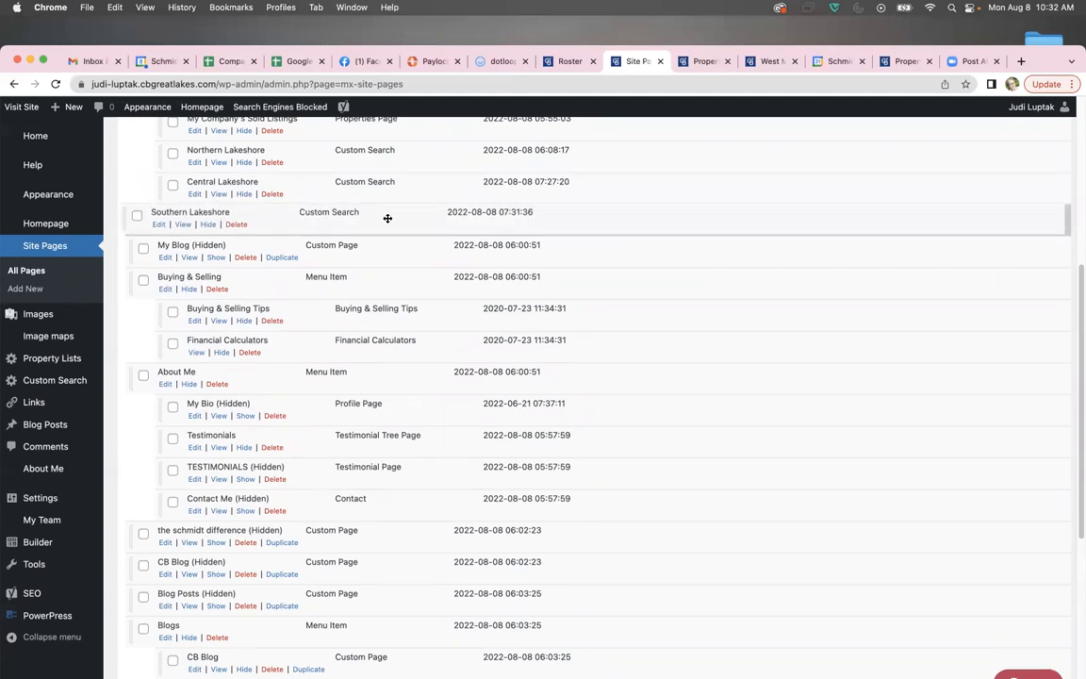
drag(387, 218, 387, 218)
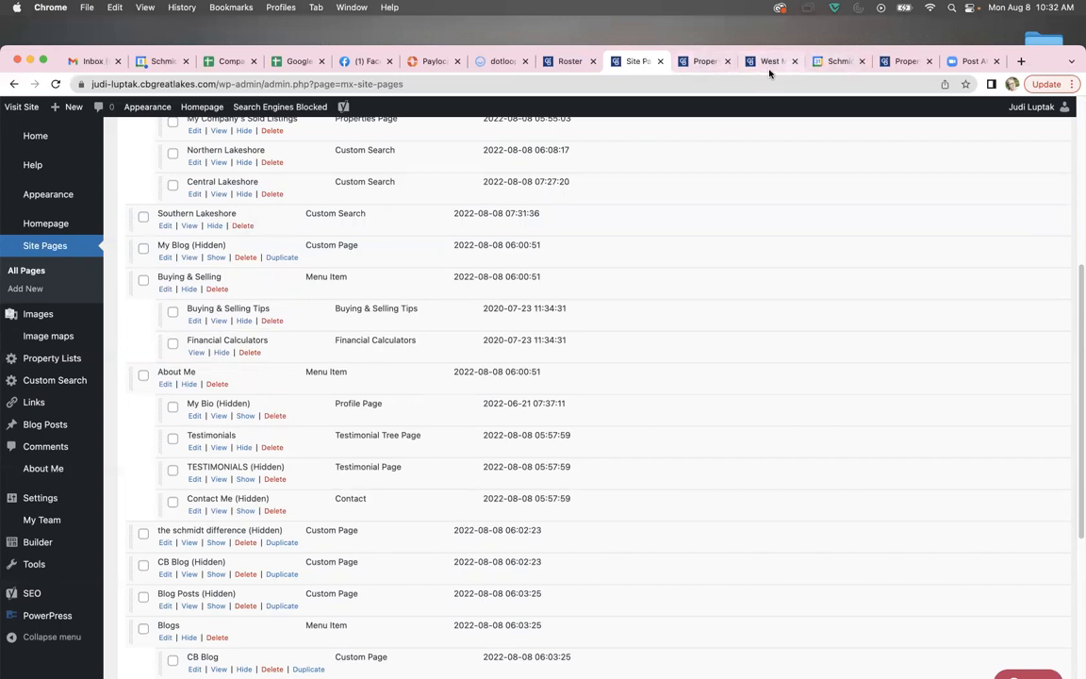
Step: Nest the Southern Lakeshore page under Properties, directly below Central Lakeshore, and save the updated site navigation
click(769, 62)
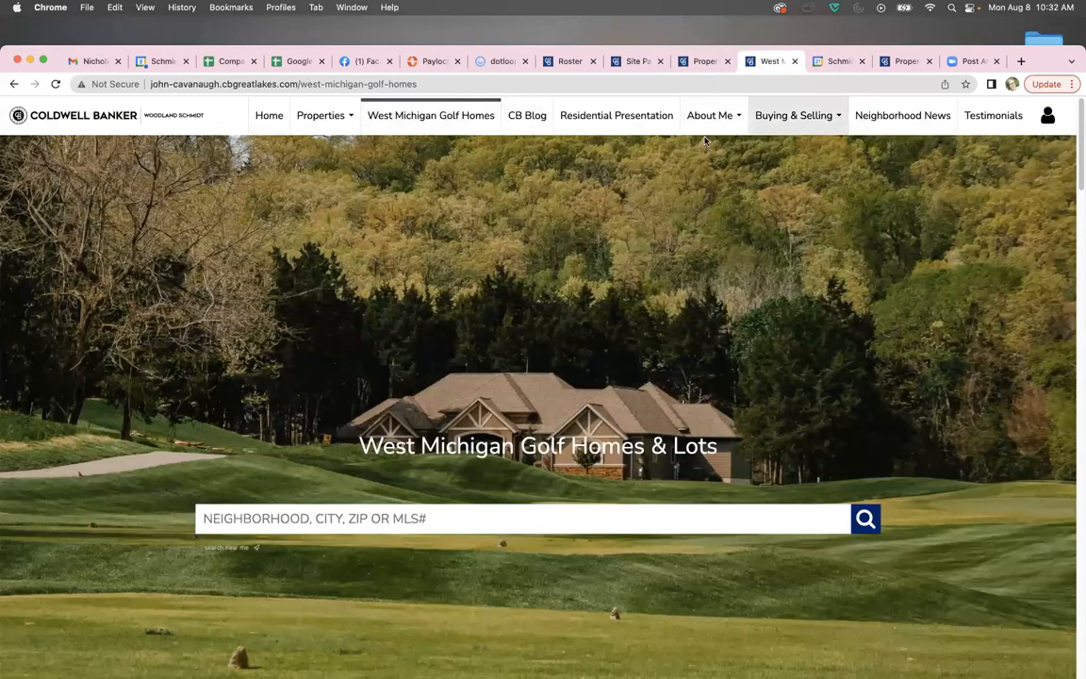
click(313, 114)
click(633, 62)
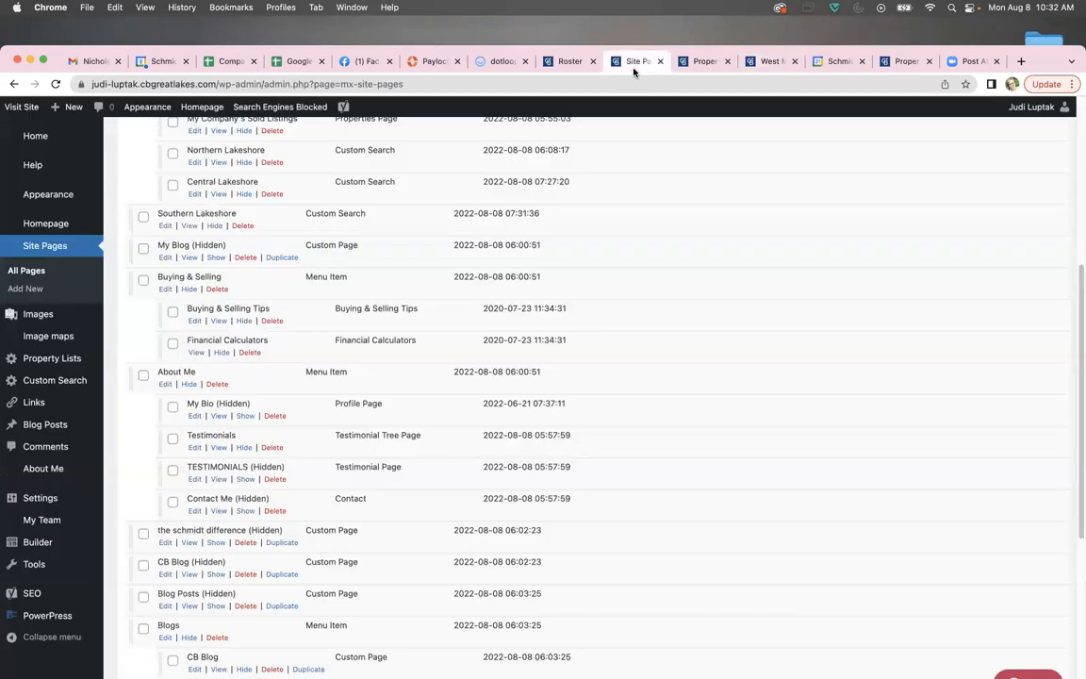
drag(264, 218, 289, 219)
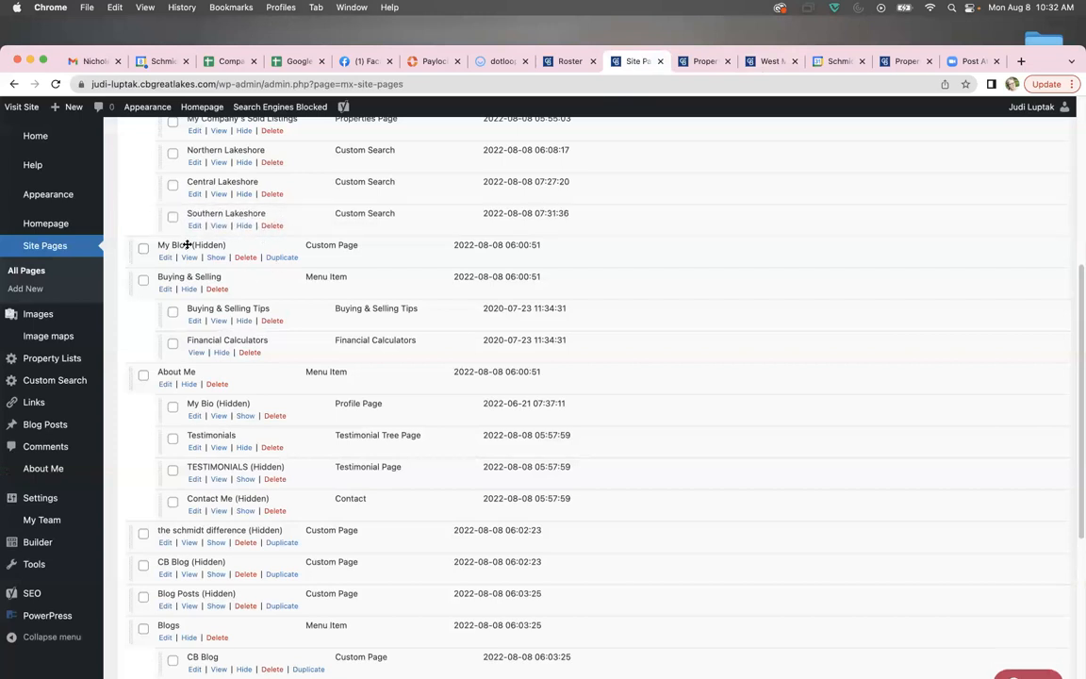
scroll(431, 315, down, 2)
scroll(346, 323, up, 8)
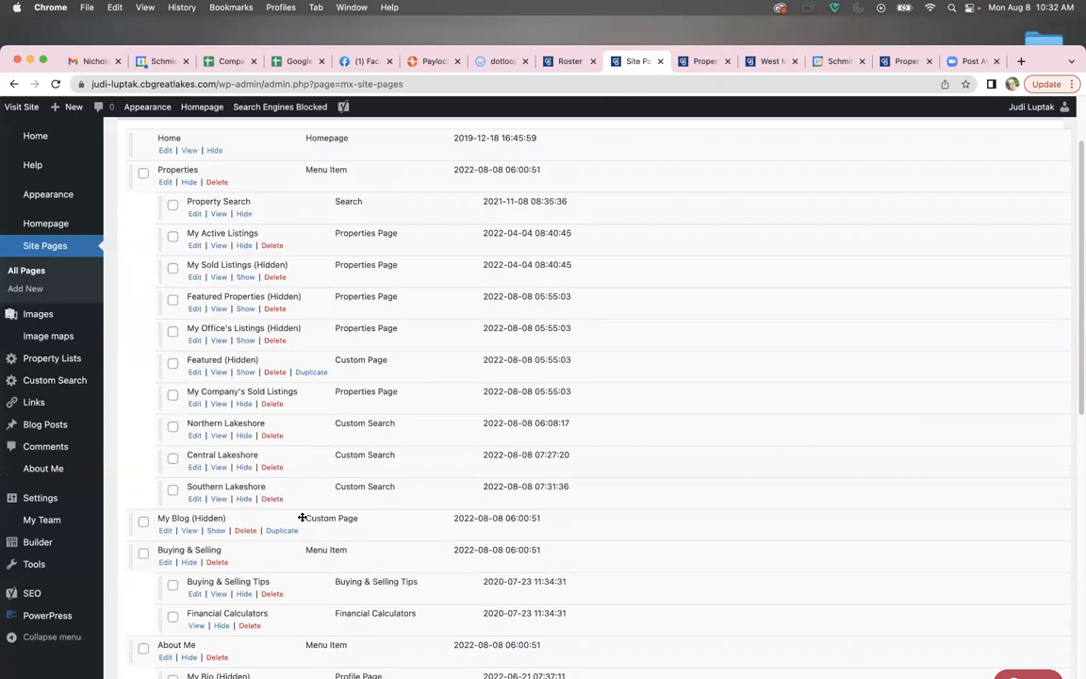
scroll(848, 556, down, 15)
click(1036, 641)
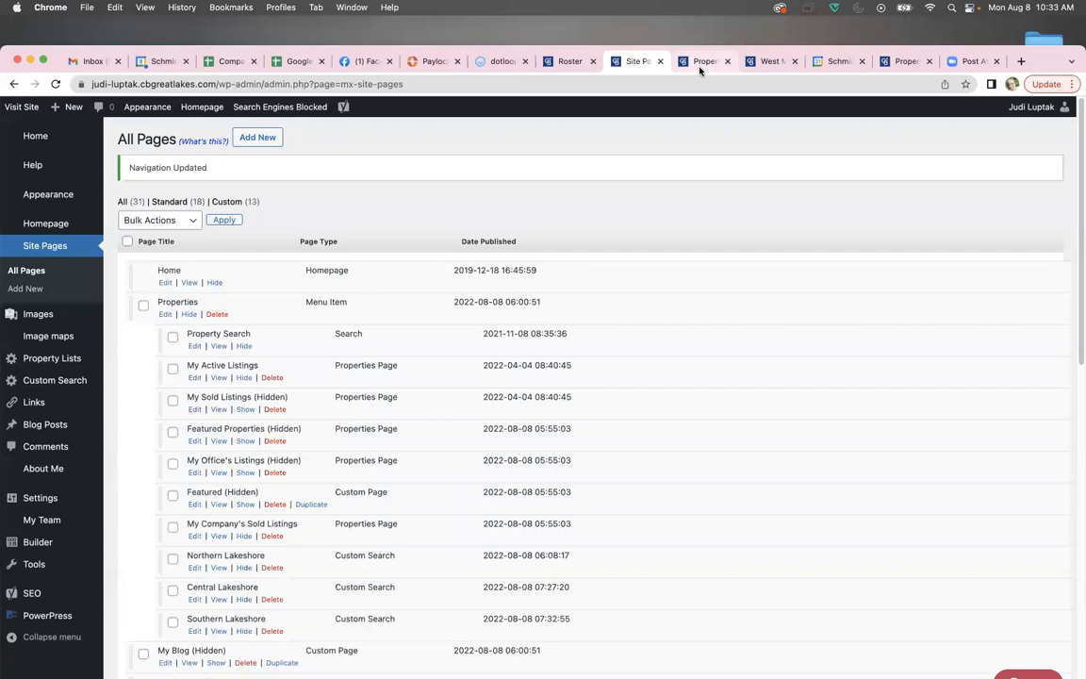
Step: Visit the agent's live site and open the Southern Lakeshore search from Properties to check its listings and map area
click(21, 107)
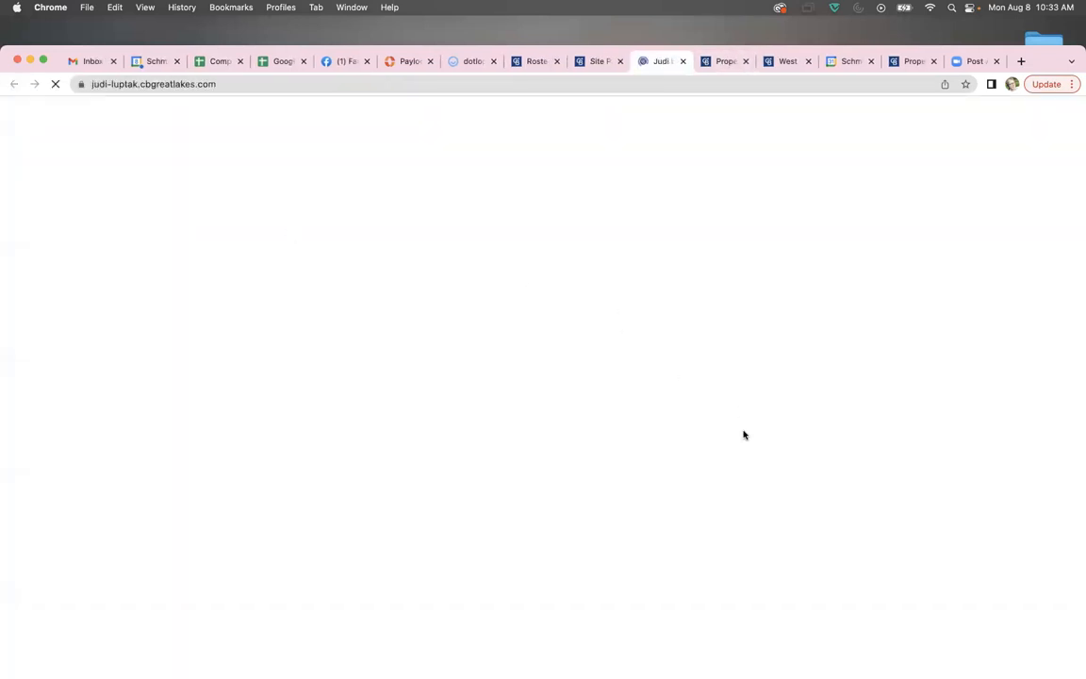
click(537, 137)
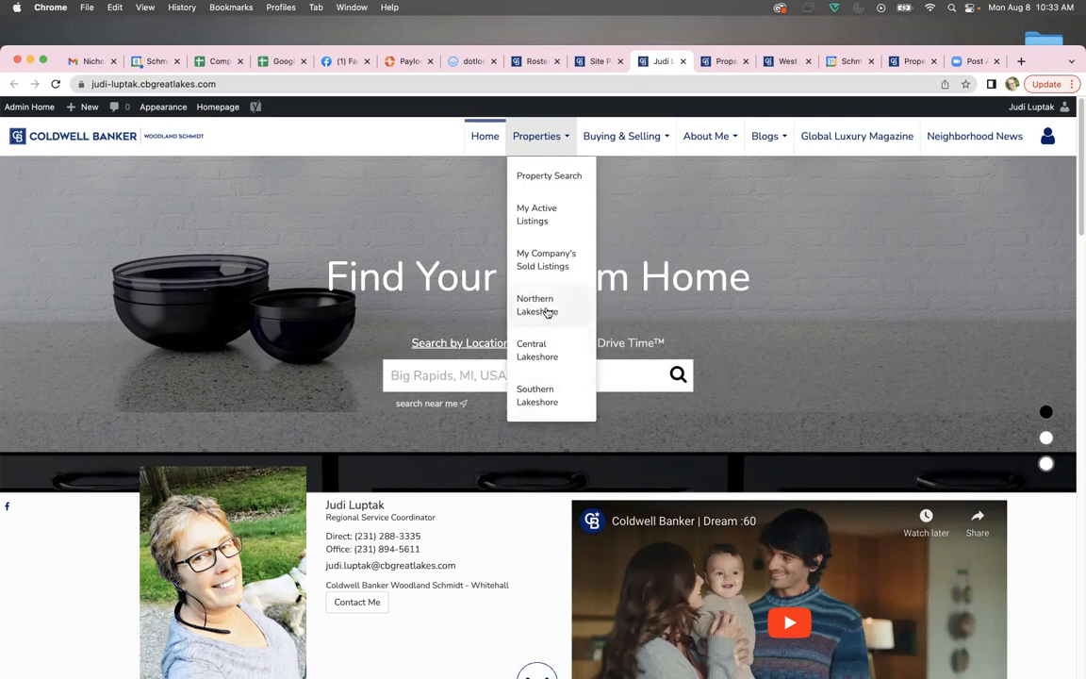
click(554, 403)
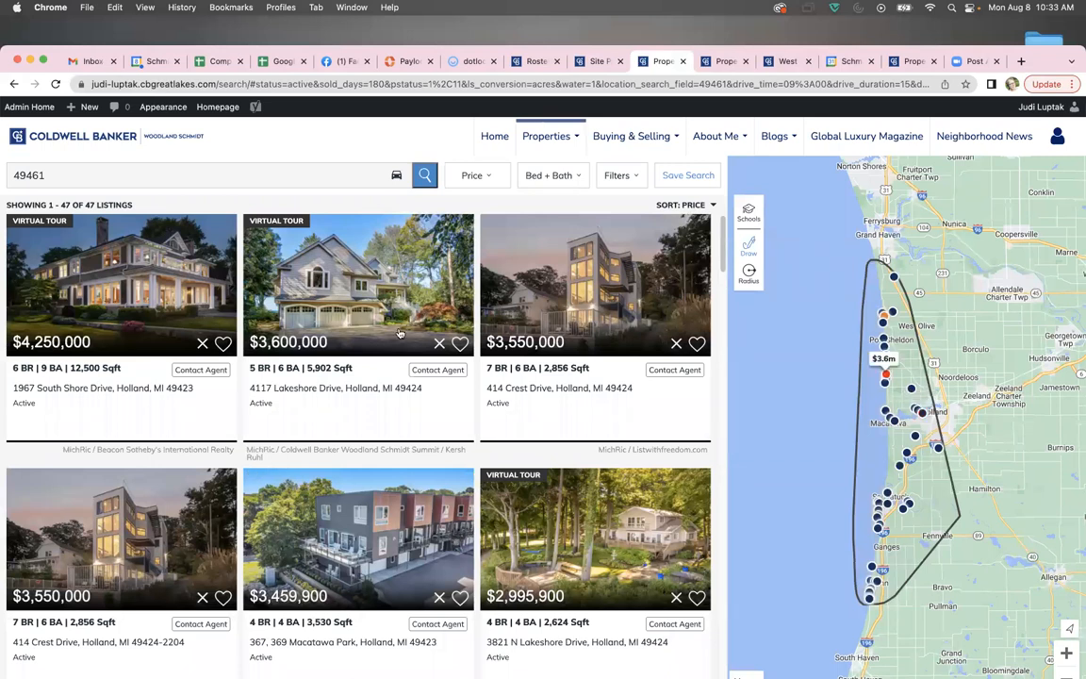
mouse_move(549, 138)
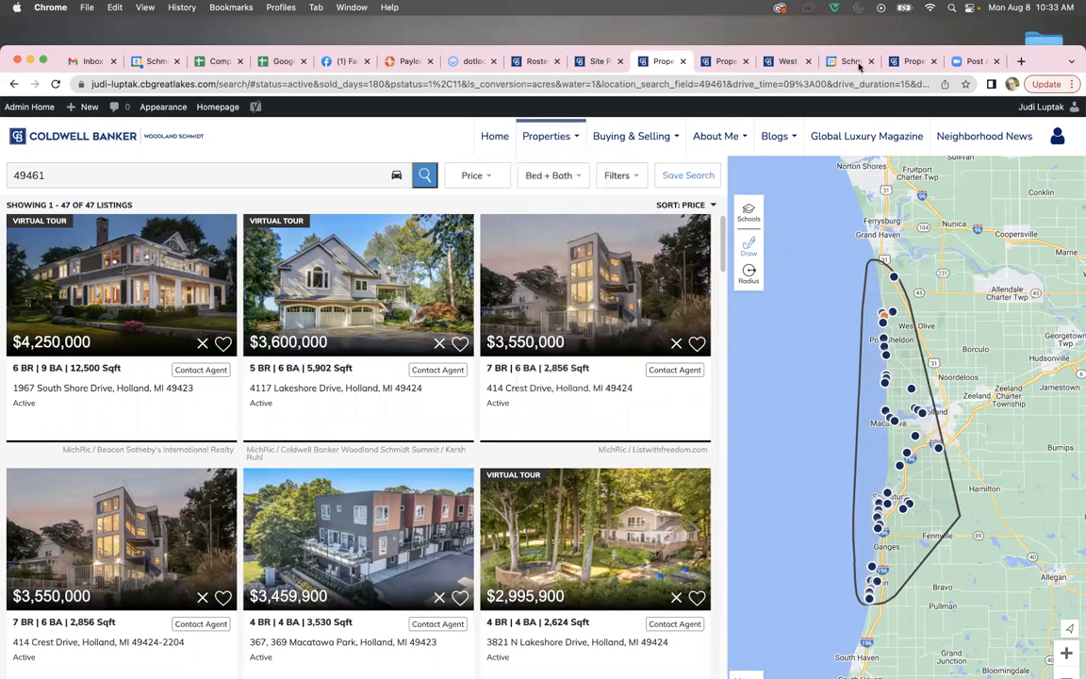
mouse_move(574, 239)
Step: Examine the West Michigan Golf Homes example page, including its header search and the neighborhood listing sections with their See More Listings links
click(784, 61)
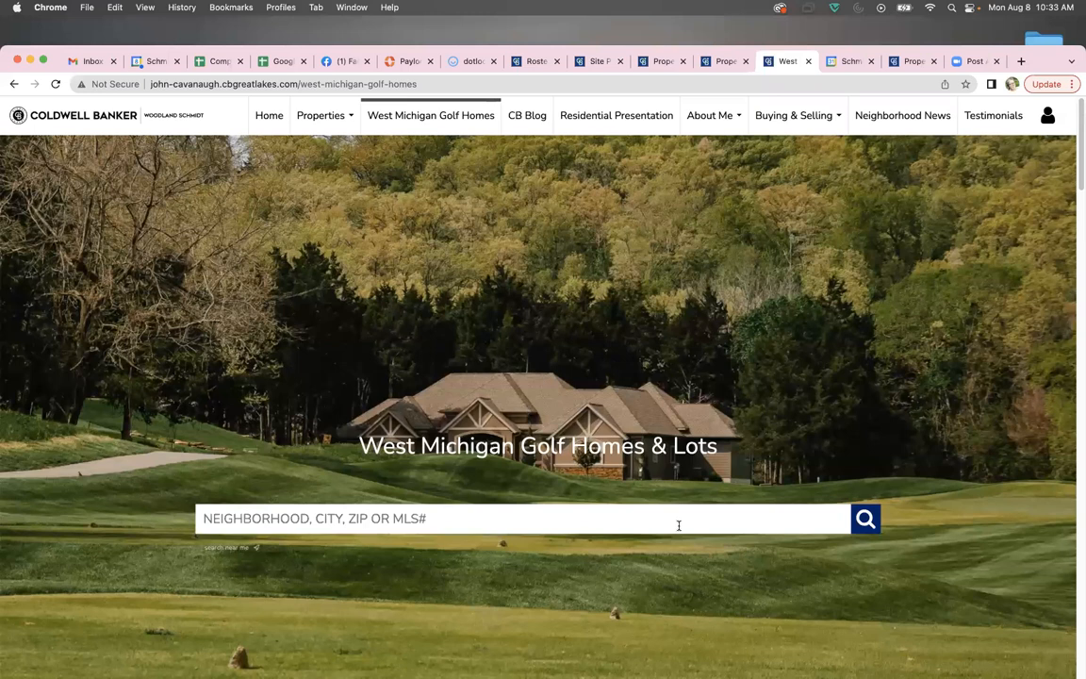
scroll(702, 566, down, 10)
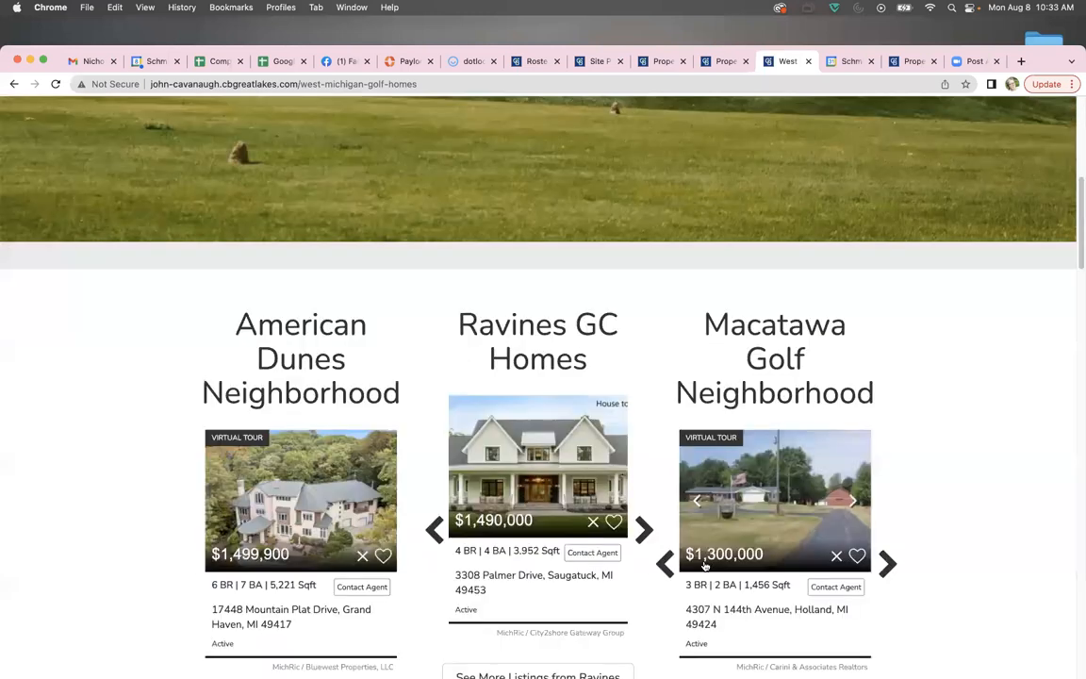
scroll(702, 566, down, 2)
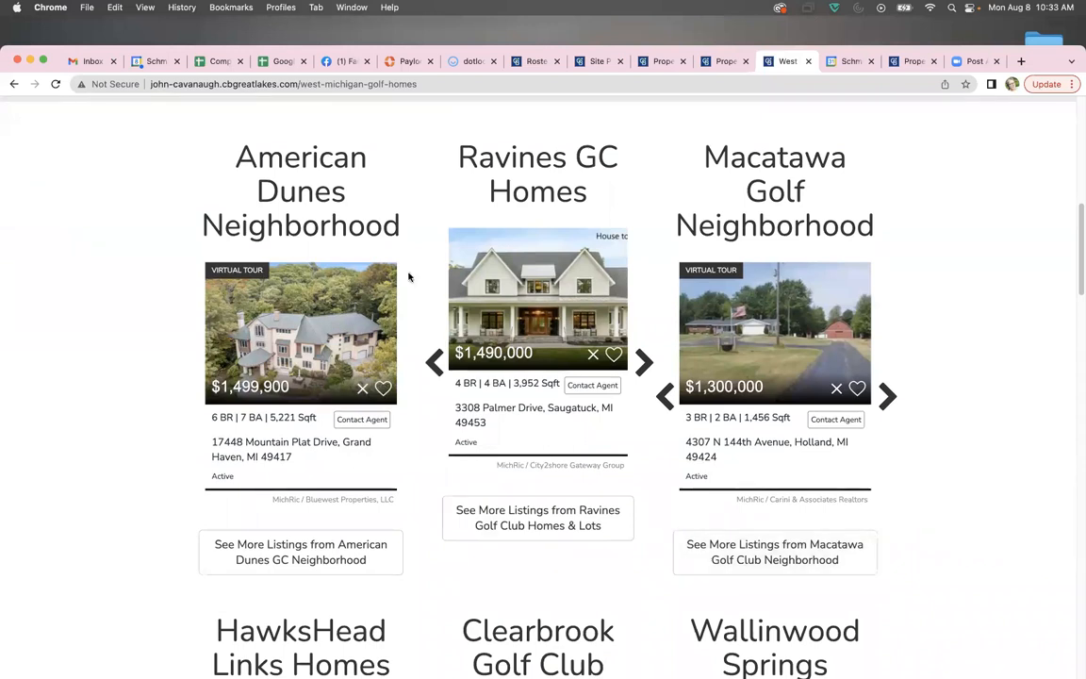
scroll(344, 345, down, 4)
scroll(623, 405, up, 7)
scroll(623, 404, up, 2)
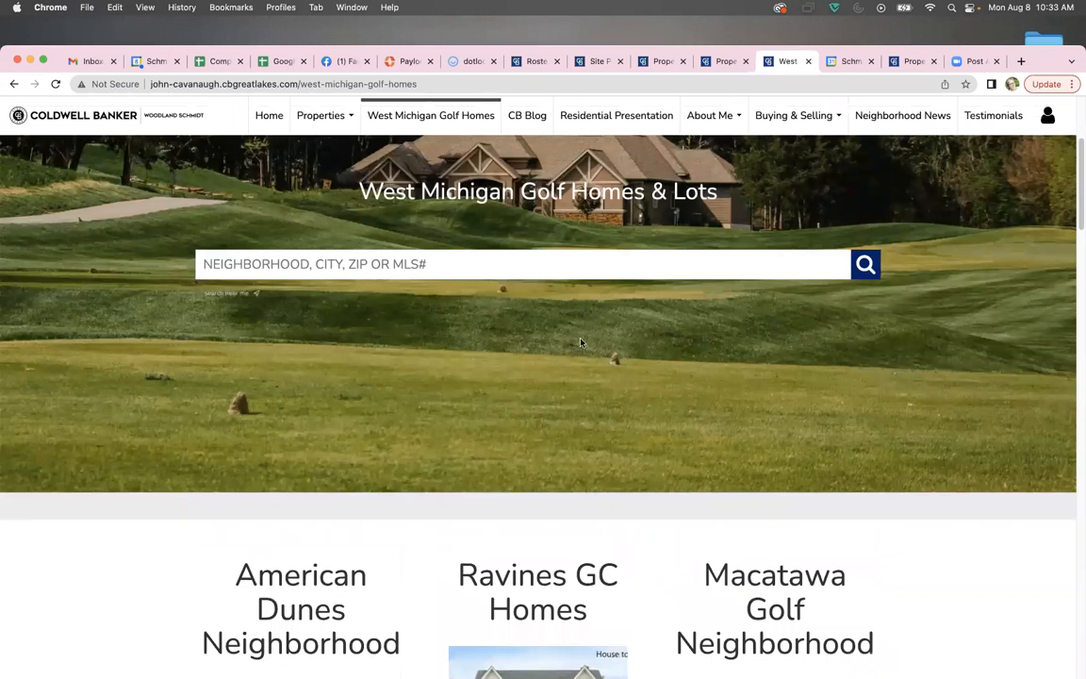
scroll(800, 440, down, 4)
scroll(737, 455, up, 8)
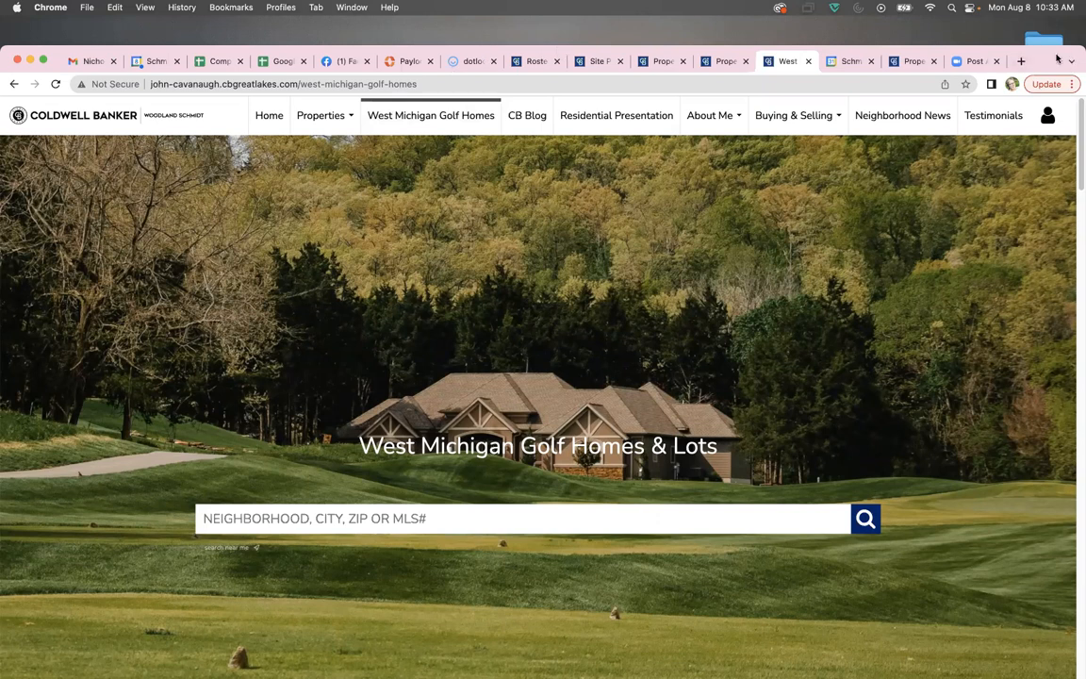
drag(1056, 57, 1052, 7)
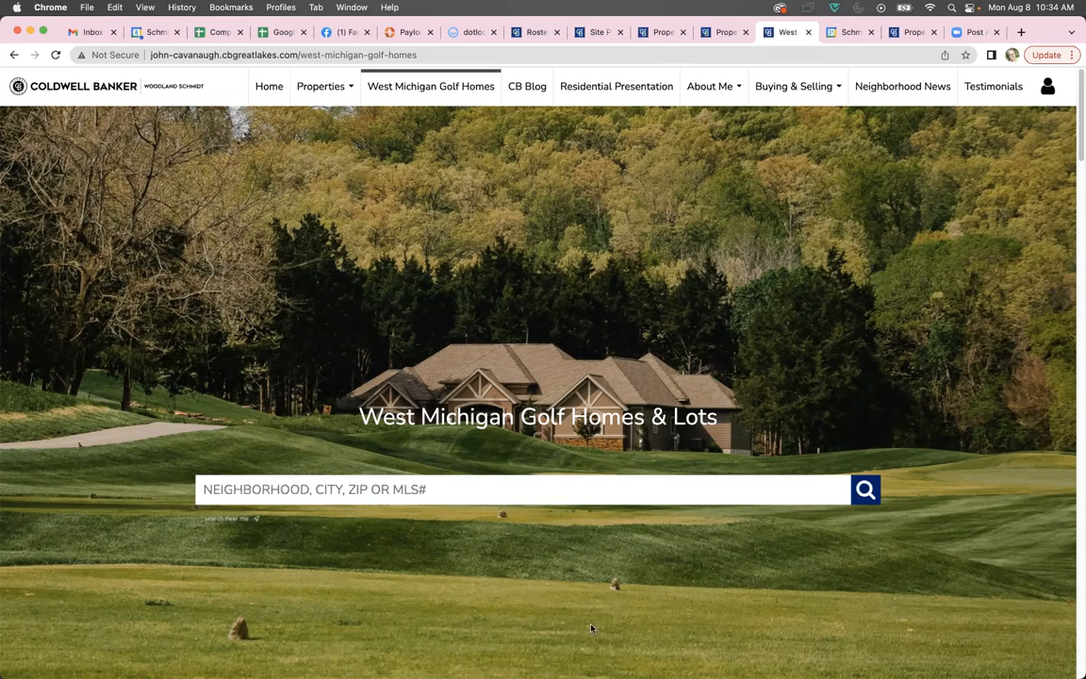
scroll(591, 628, down, 10)
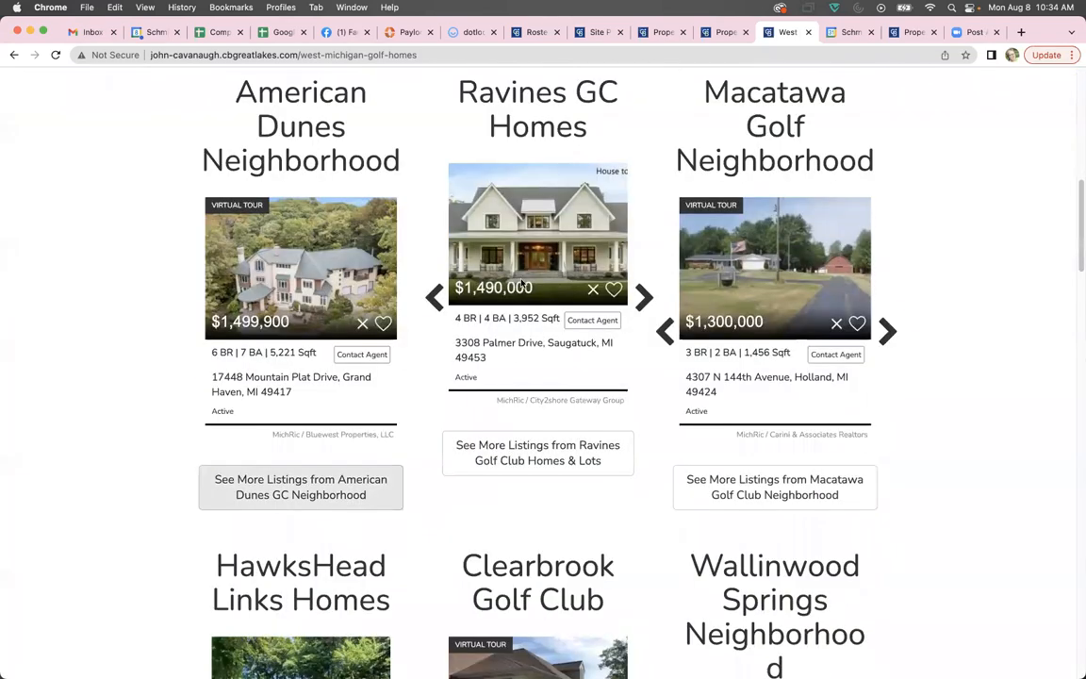
scroll(516, 565, up, 5)
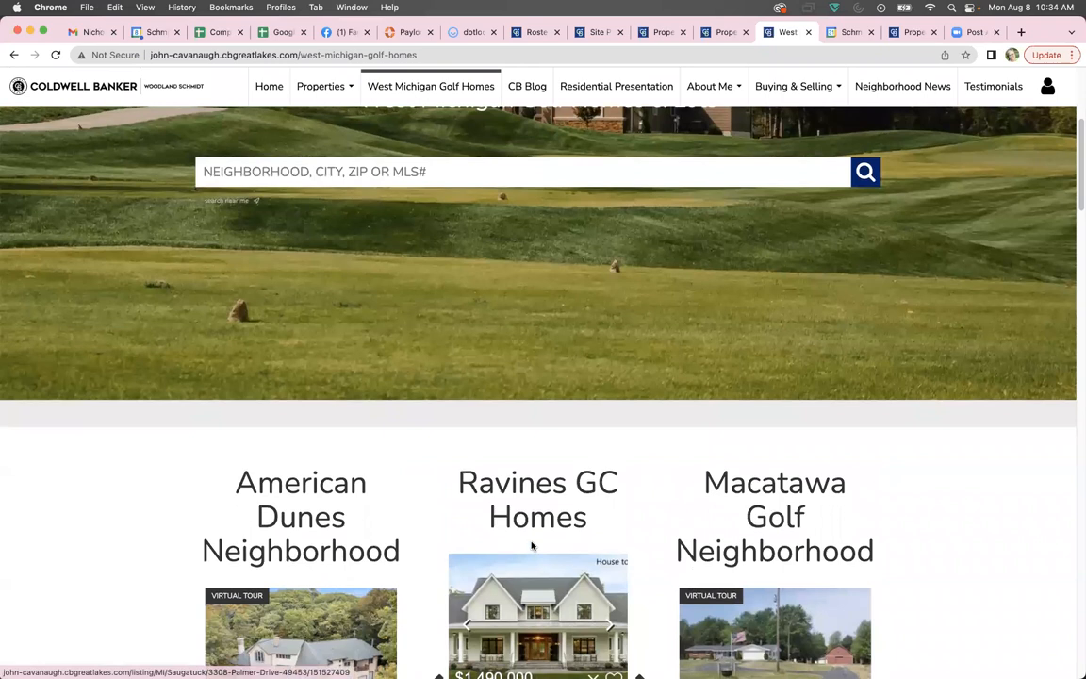
scroll(565, 547, down, 5)
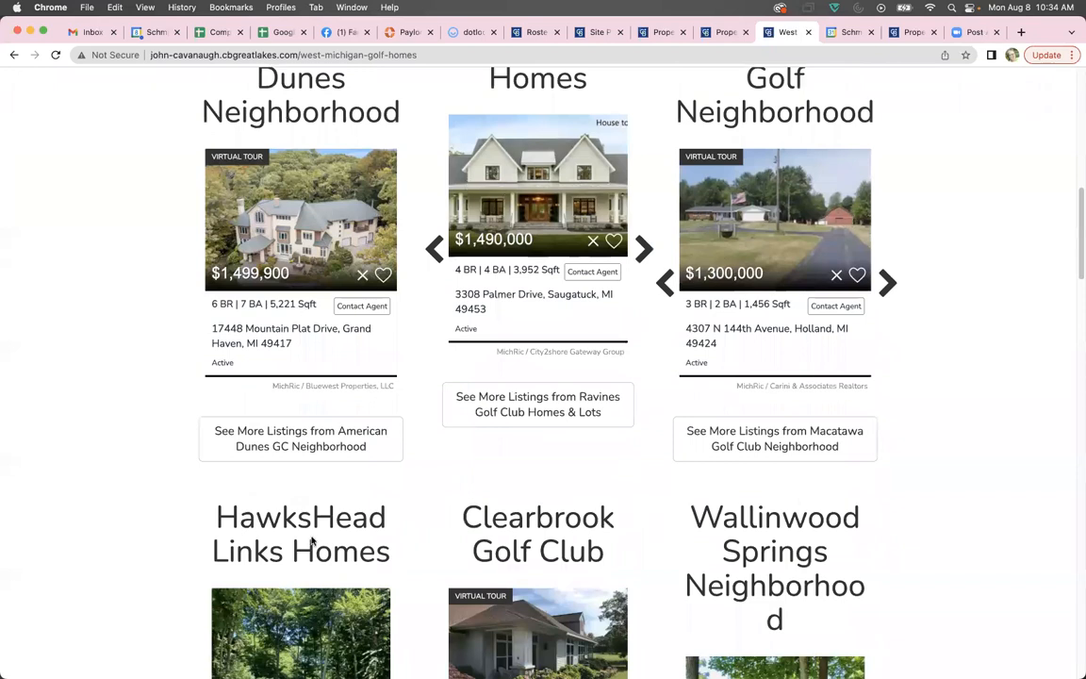
scroll(440, 328, up, 10)
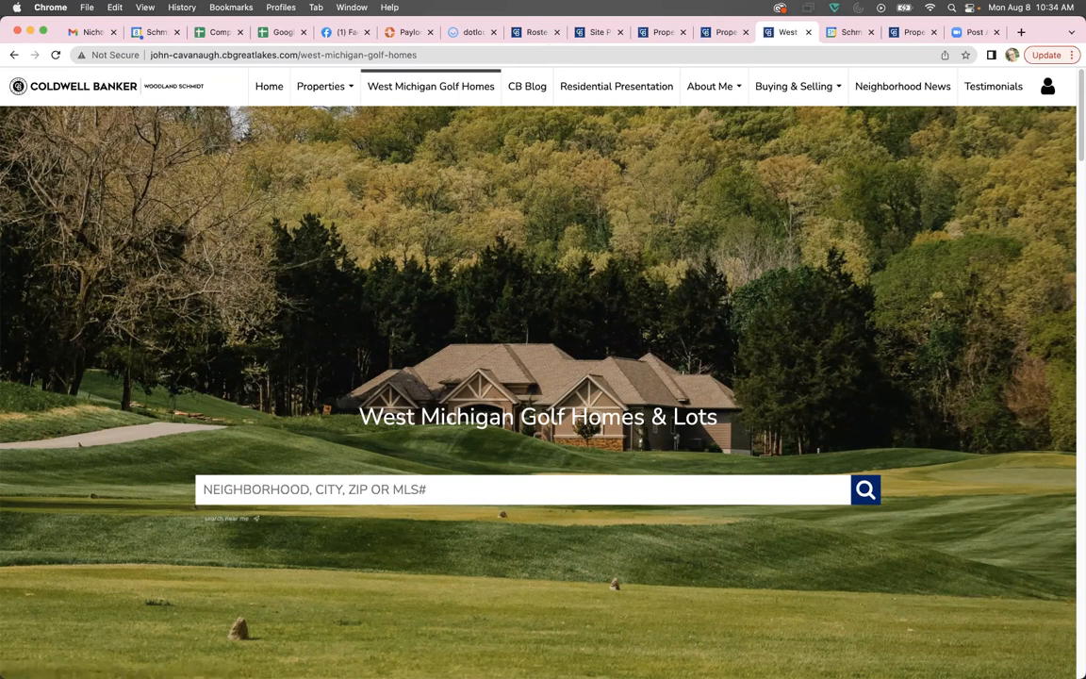
mouse_move(238, 660)
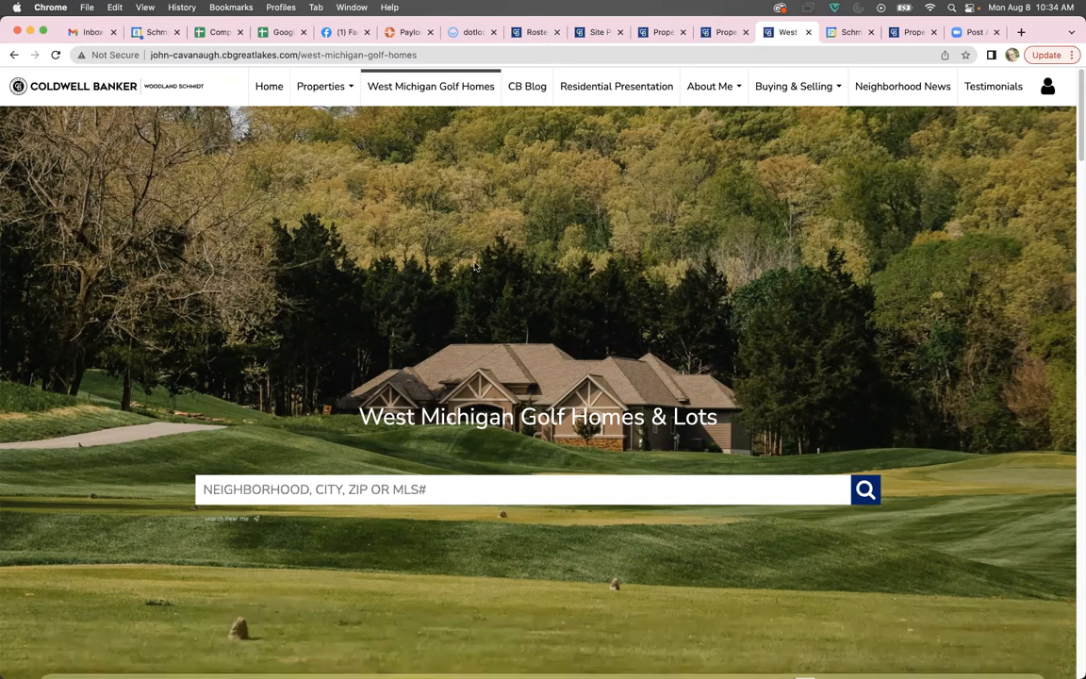